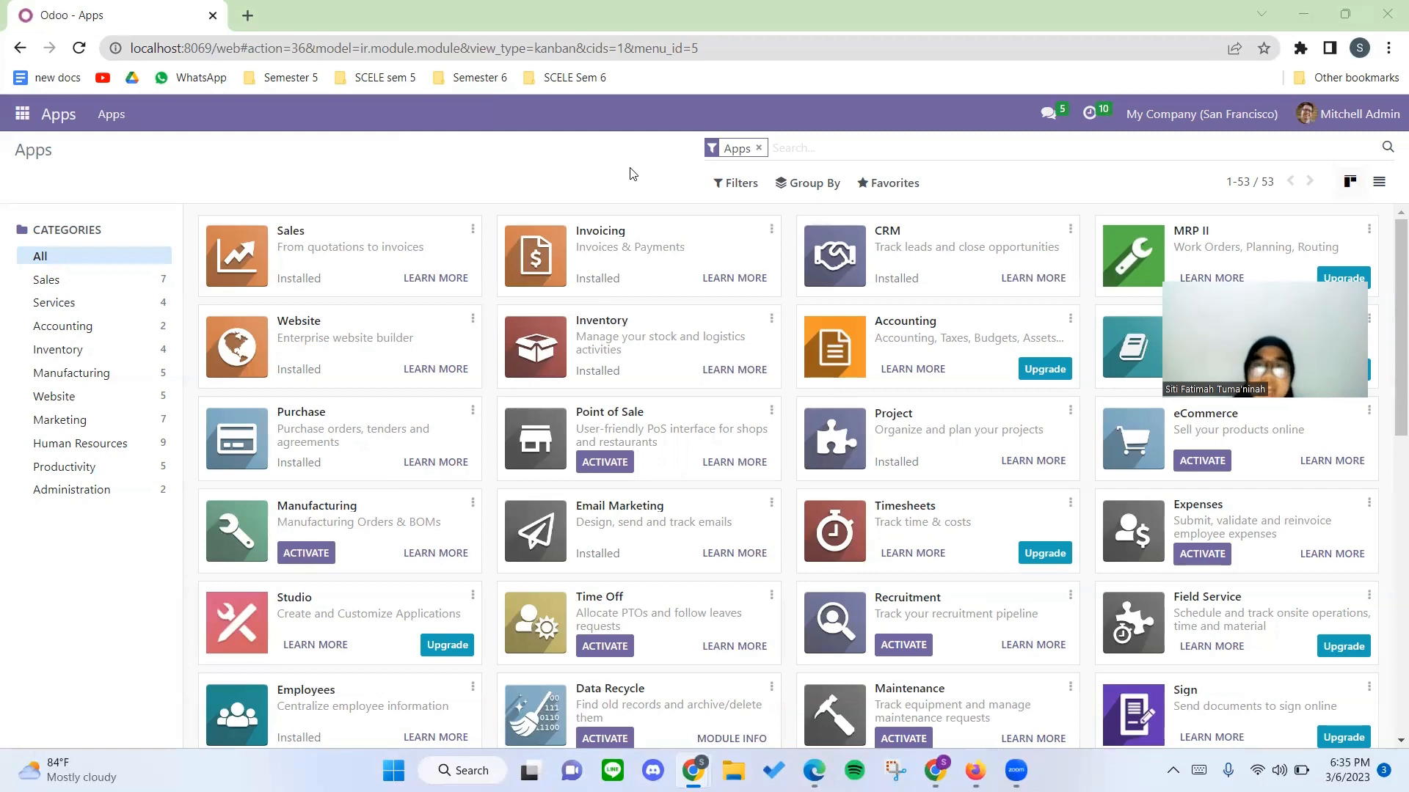
Look through the open Odoo browser windows of the warehouse, finance and sales users.
key(alt+Tab)
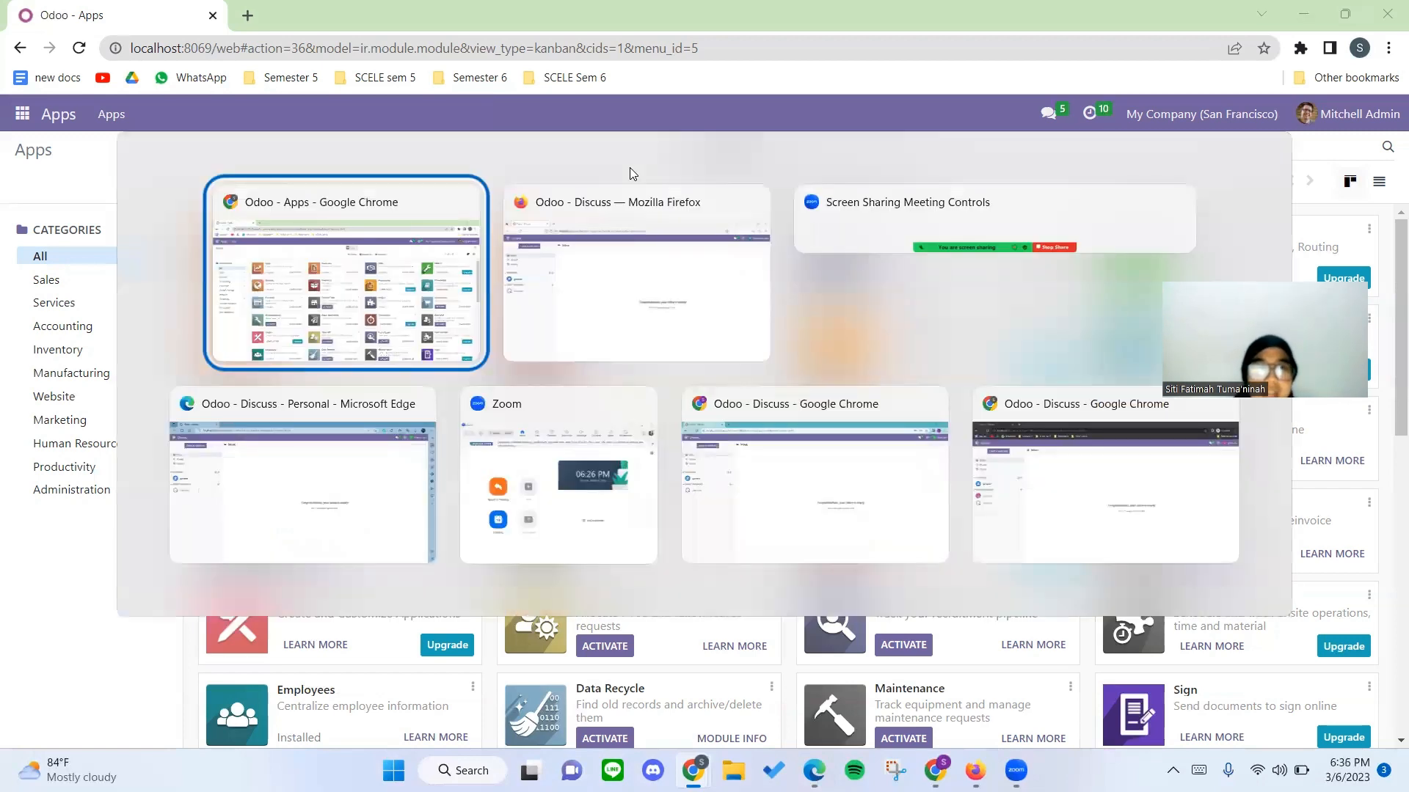
key(alt+Tab)
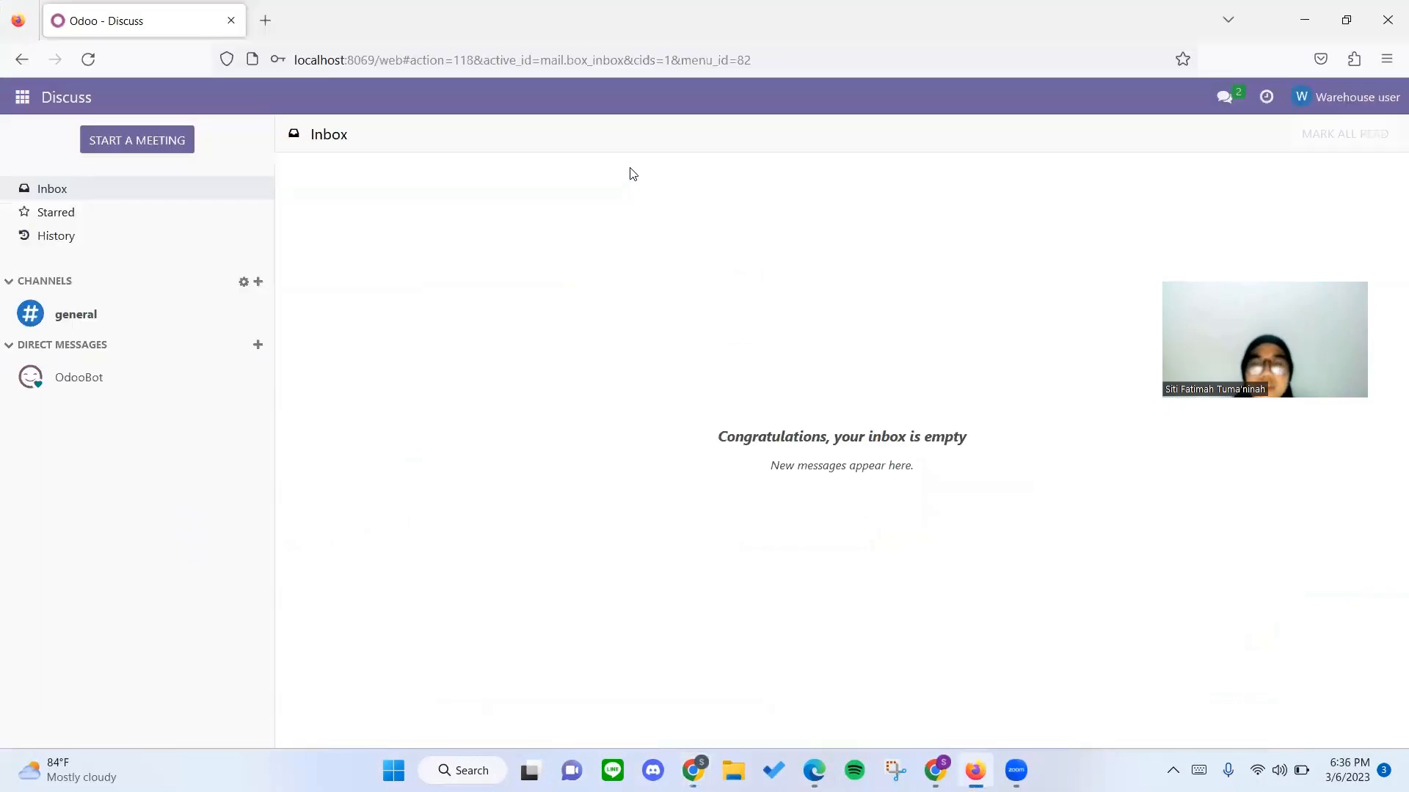
key(alt+Tab)
key(alt+Tab)
key(alt+Tab)
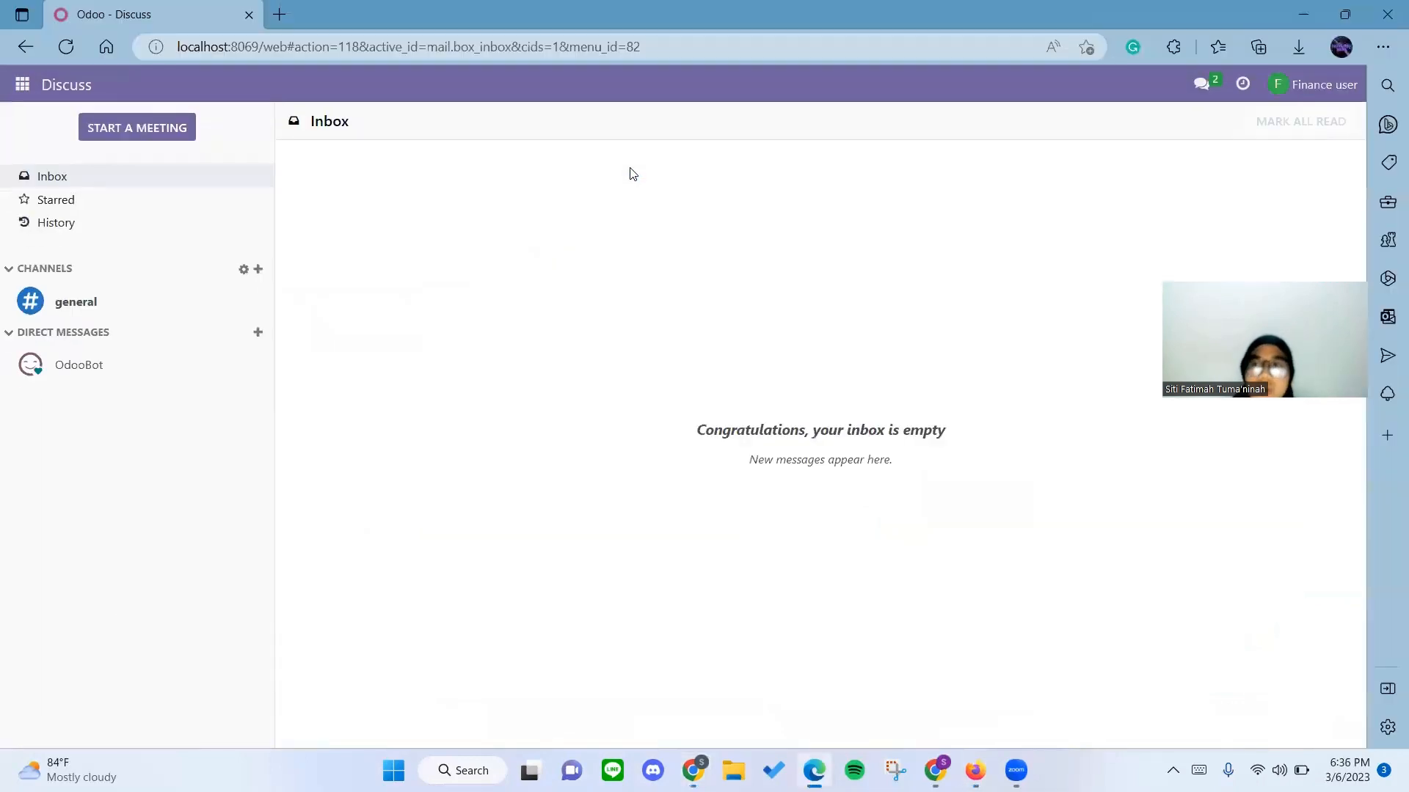
key(alt+Tab)
key(alt+Tab)
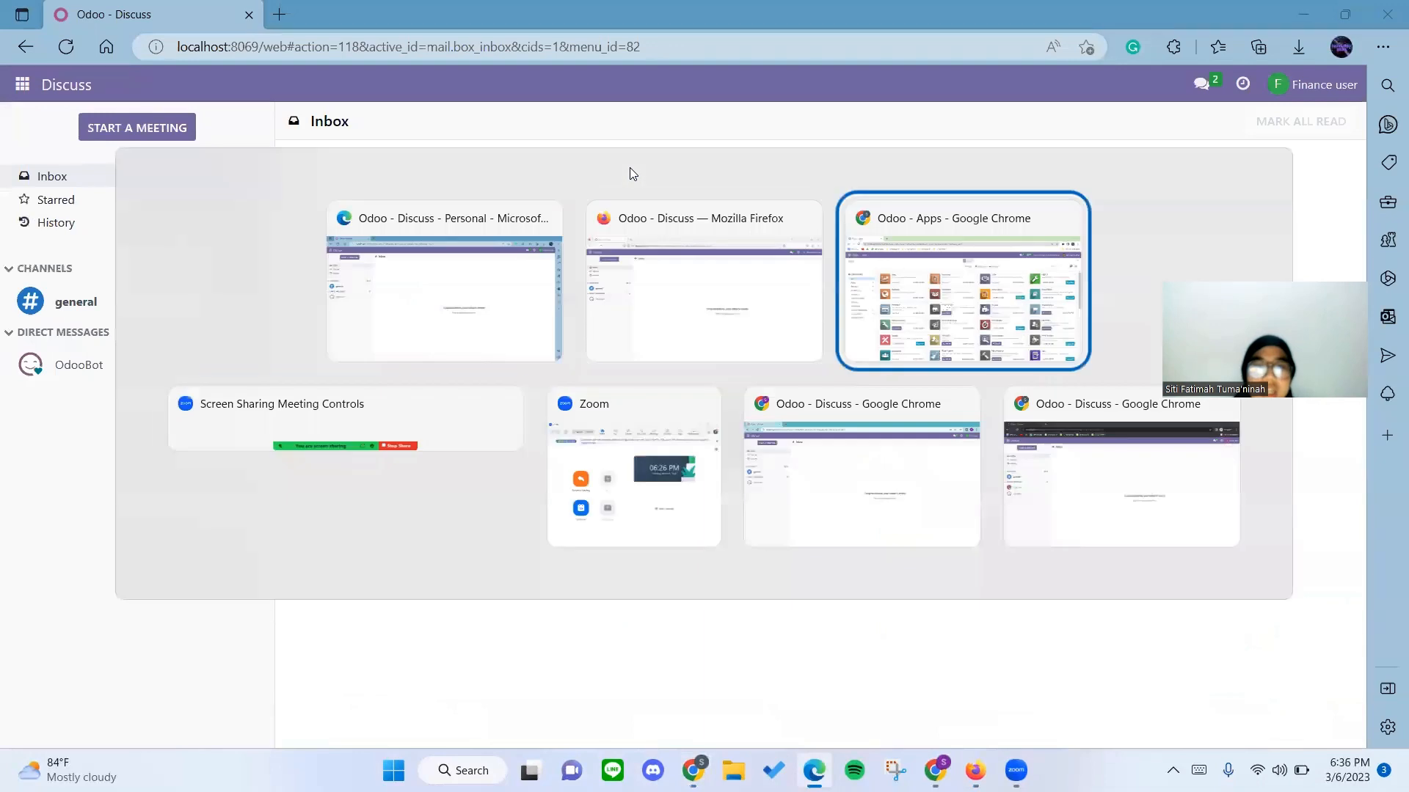
key(alt+Tab)
key(alt+Tab)
key(alt+Tab)
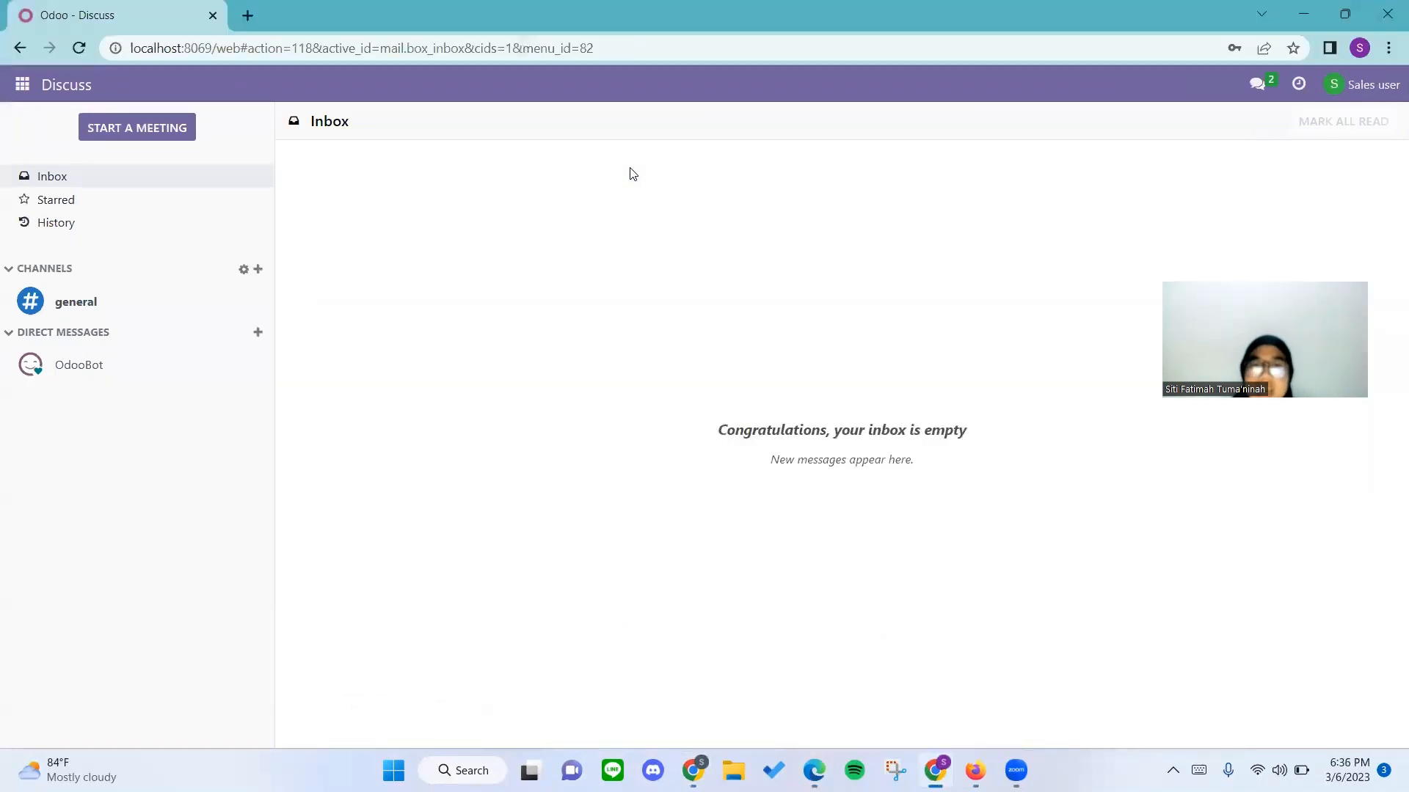
Switch to the incognito Chrome window where the CRM user is signed in to Odoo.
key(alt+Tab)
key(alt+Tab)
key(alt+Tab)
key(alt+Tab)
key(alt+Tab)
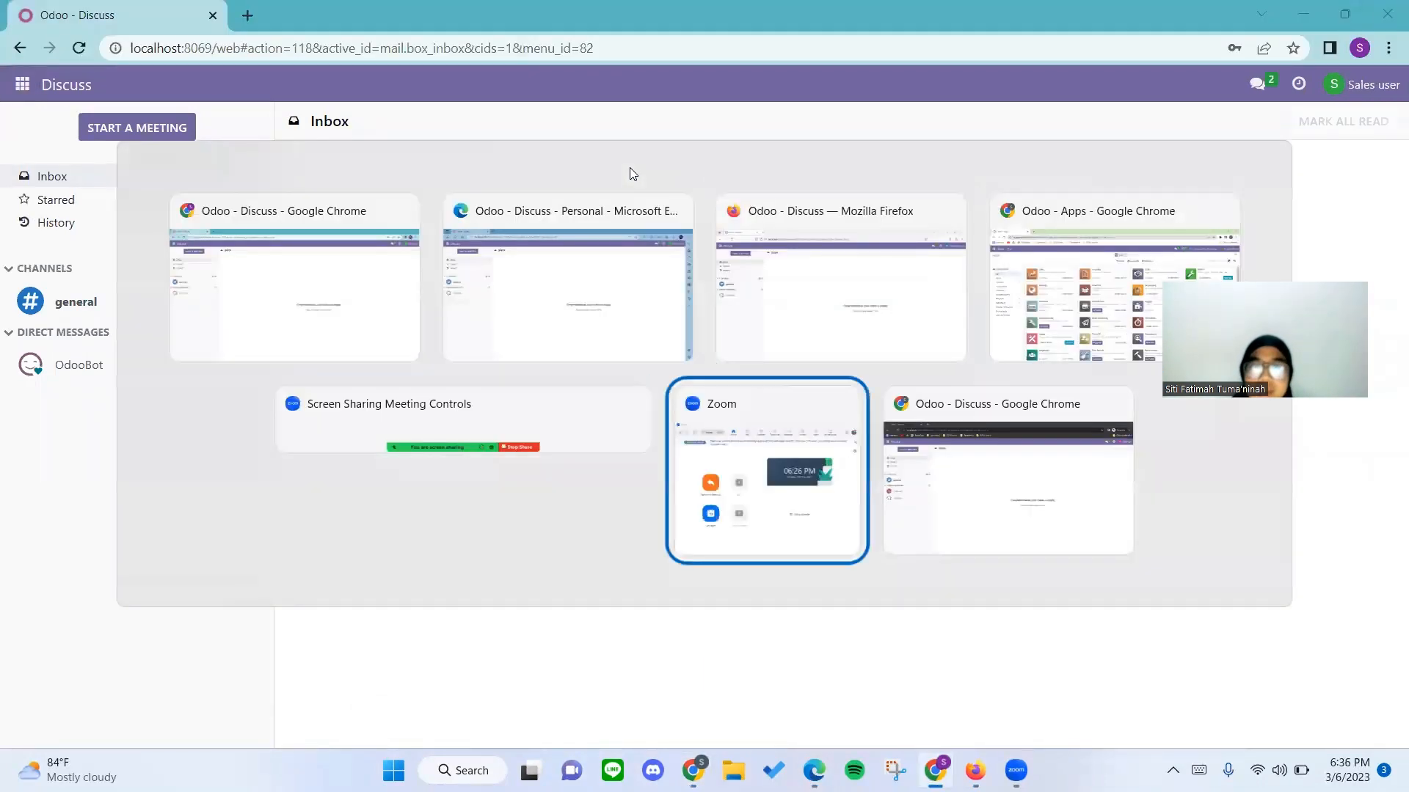
key(alt+Tab)
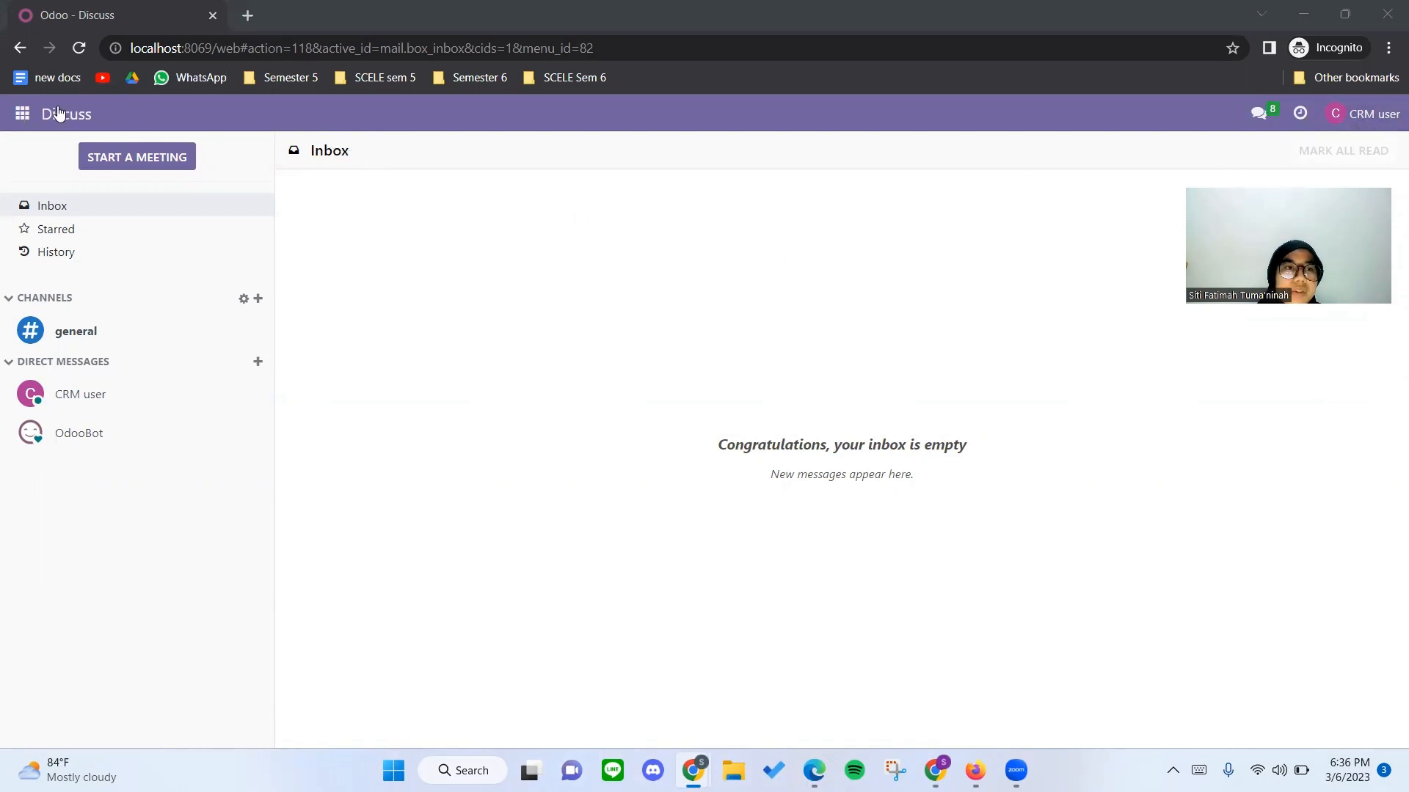
Open the CRM pipeline and remove the My Pipeline filter from its search.
click(26, 114)
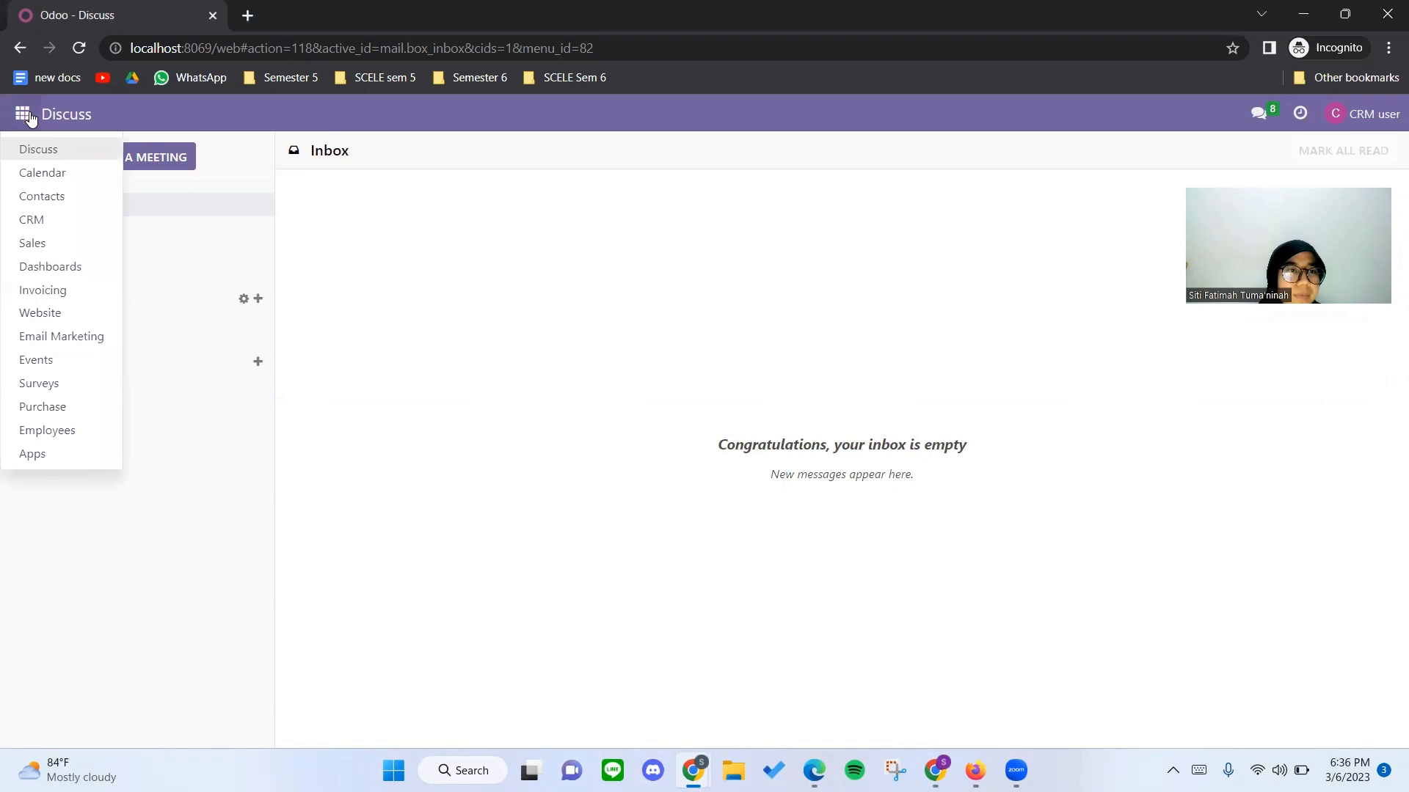
click(40, 223)
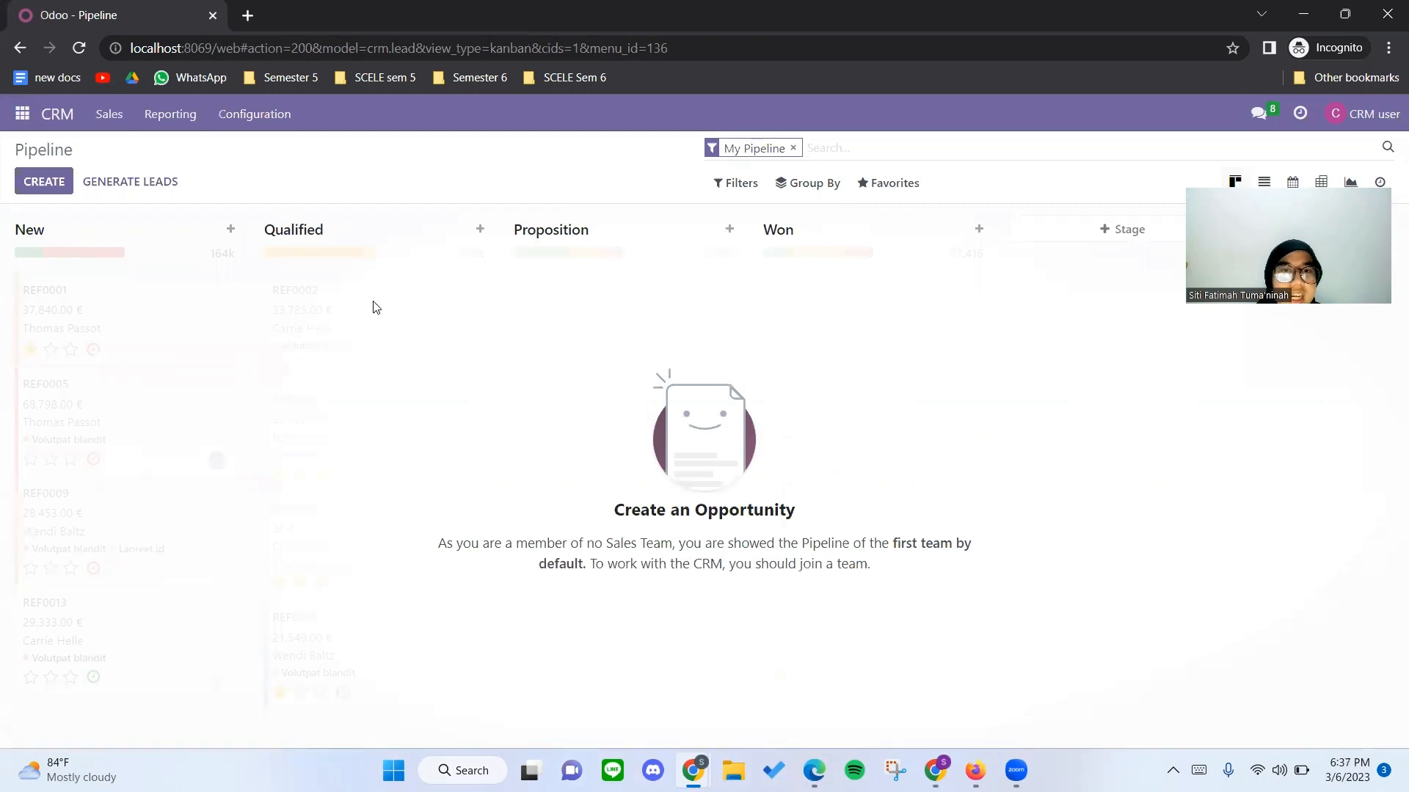
click(794, 149)
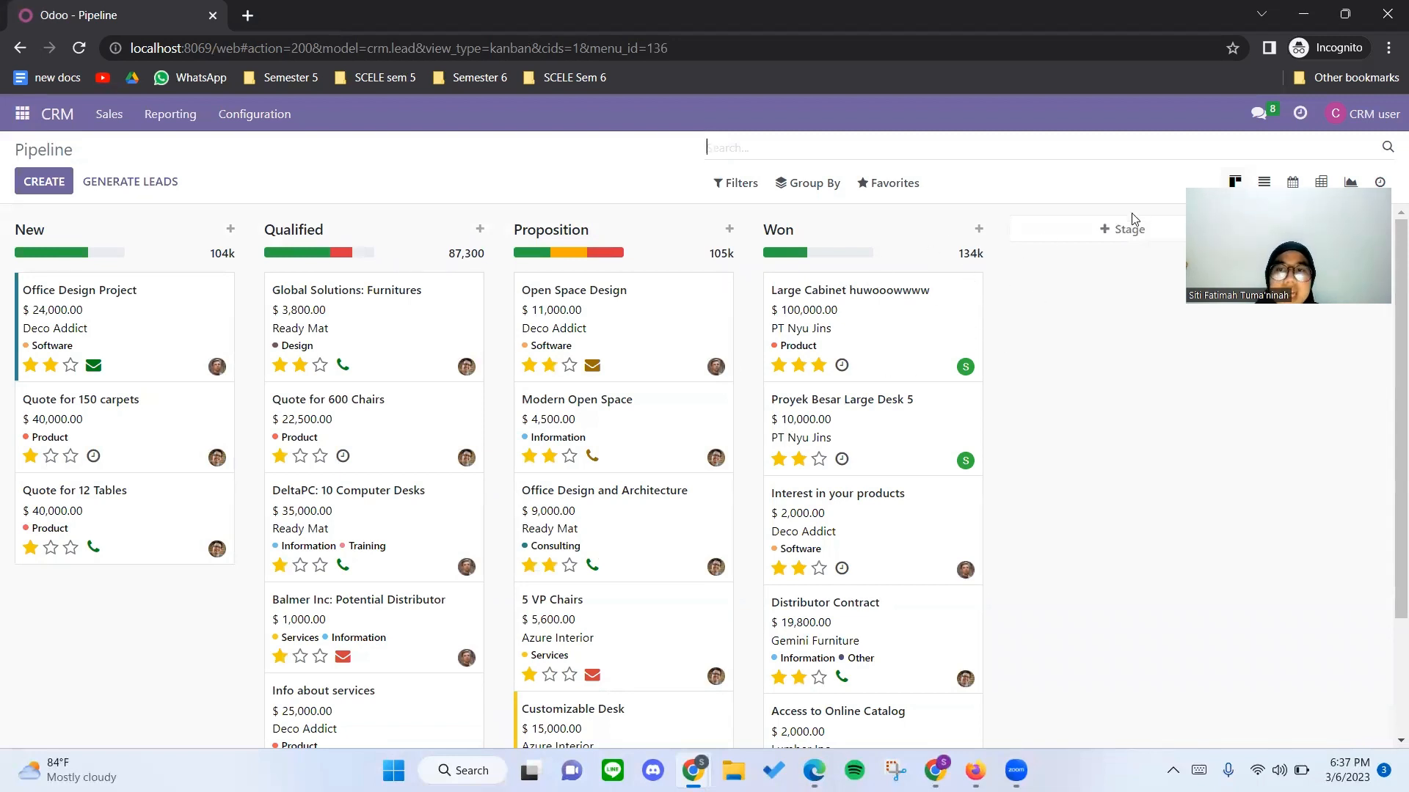
Start a new opportunity in the CRM pipeline with PT Nyu Jins as its organization.
click(47, 187)
click(106, 329)
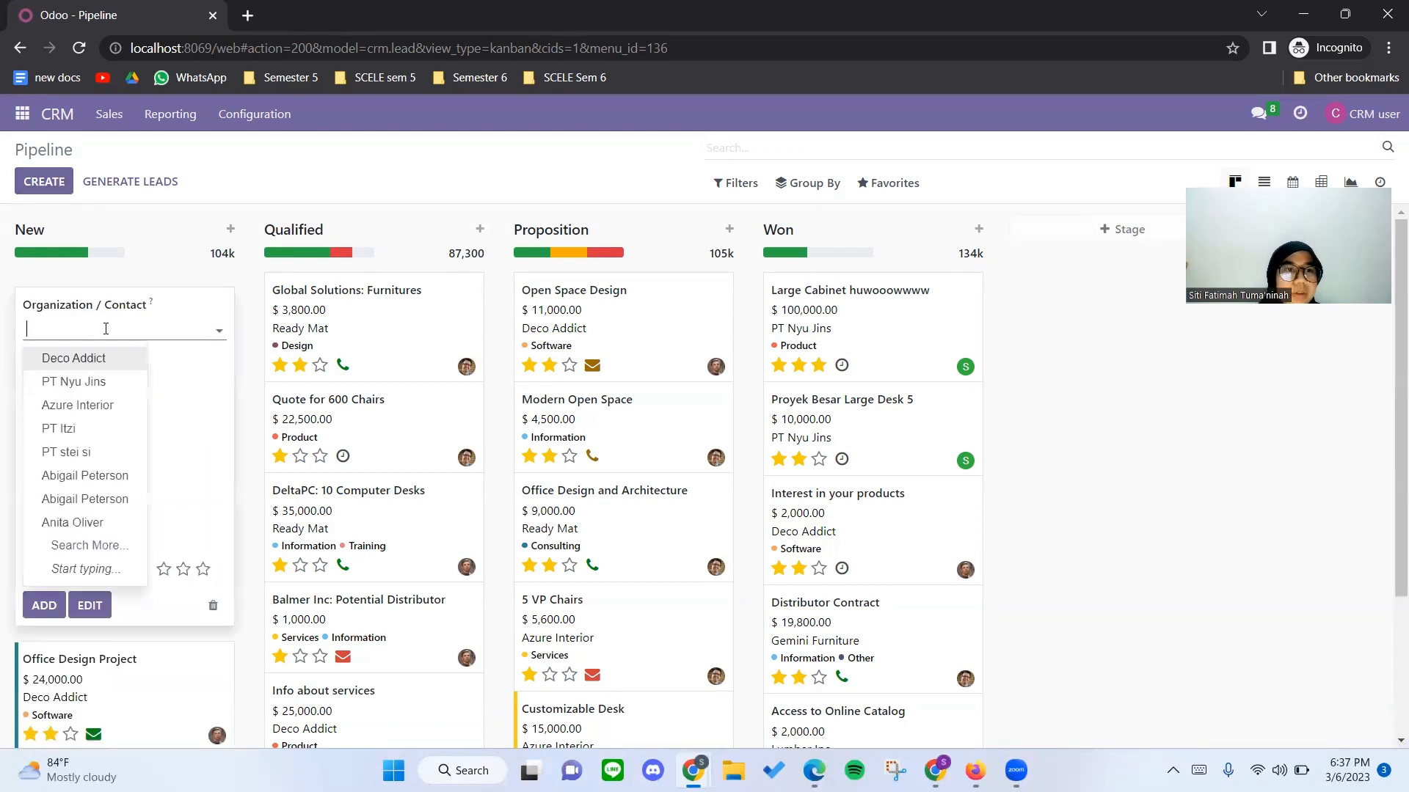
click(106, 328)
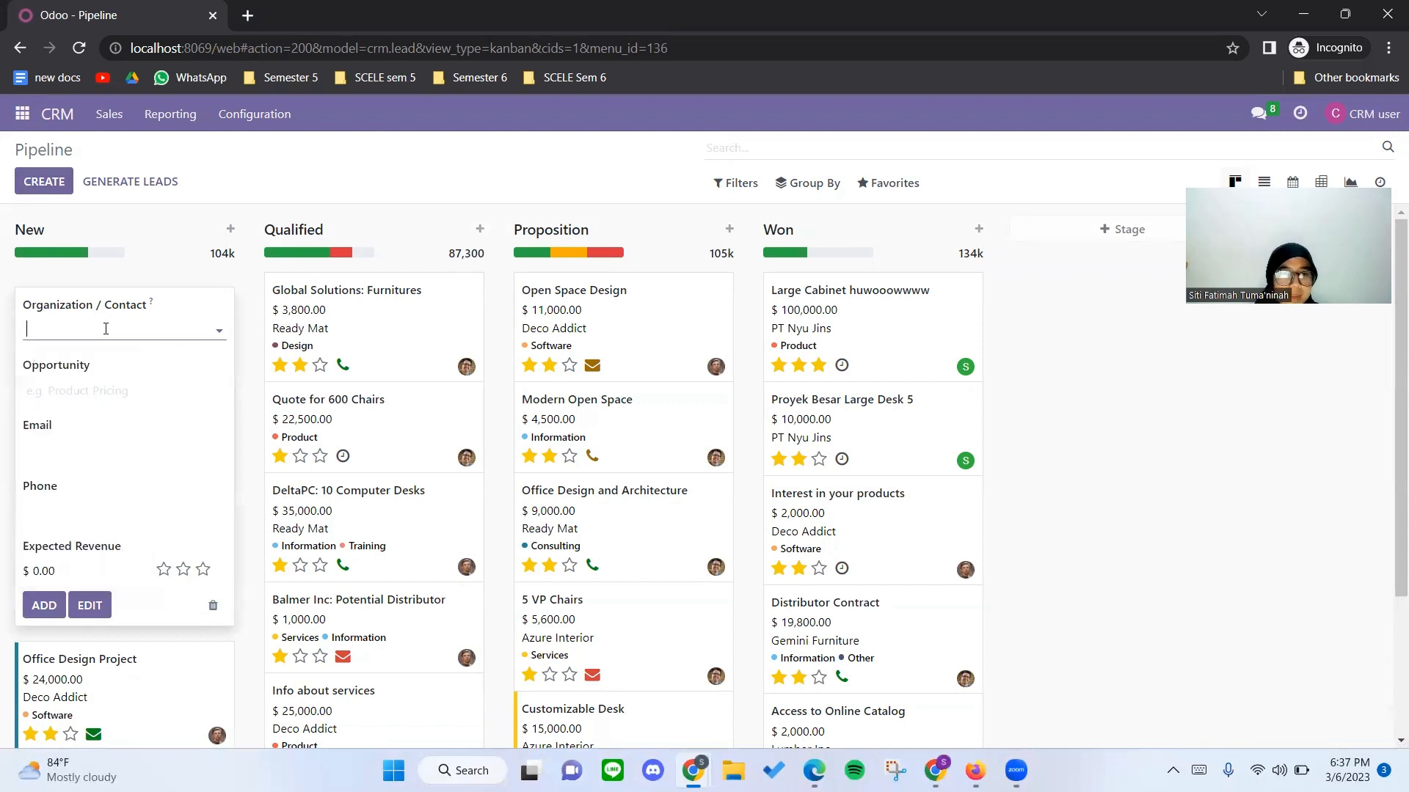
click(106, 329)
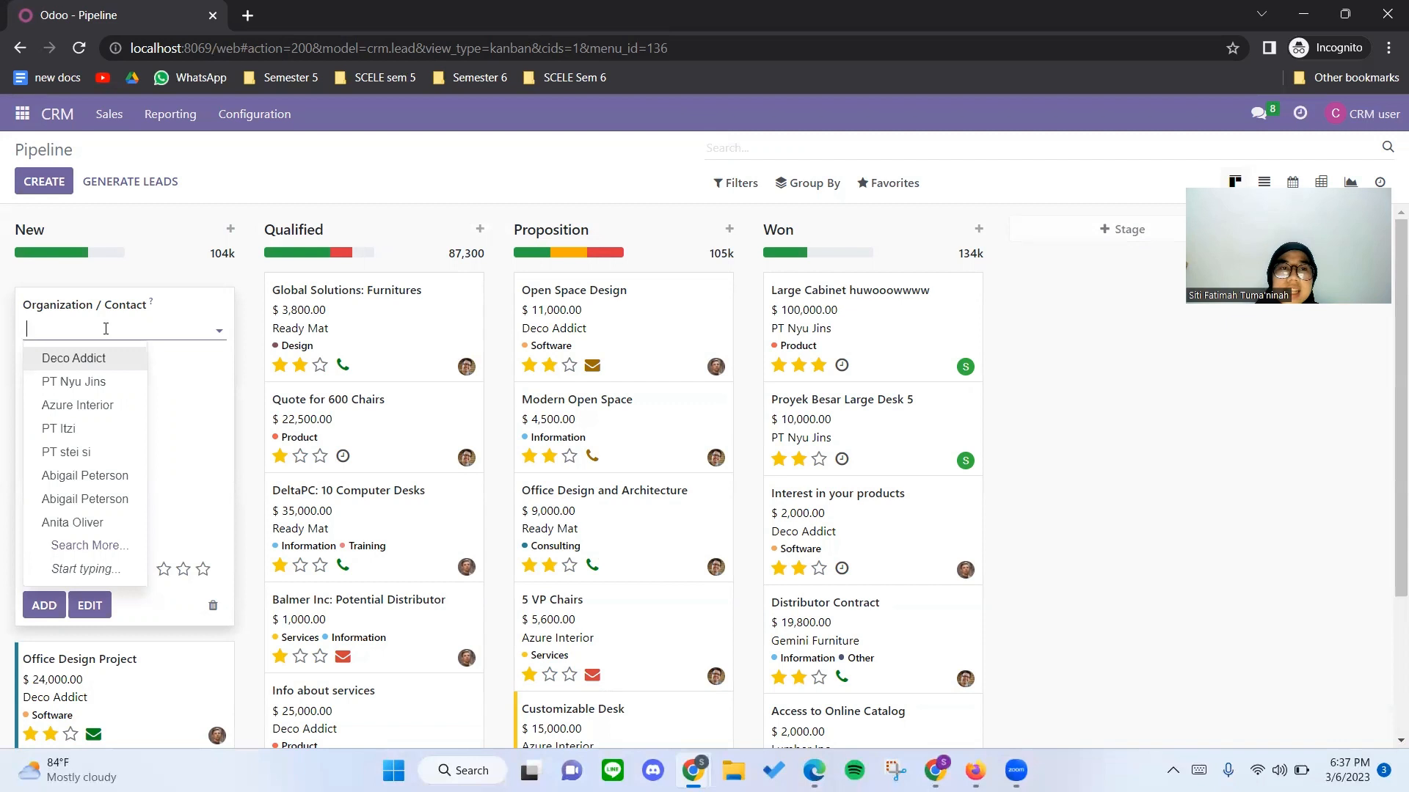
text(PT Ny)
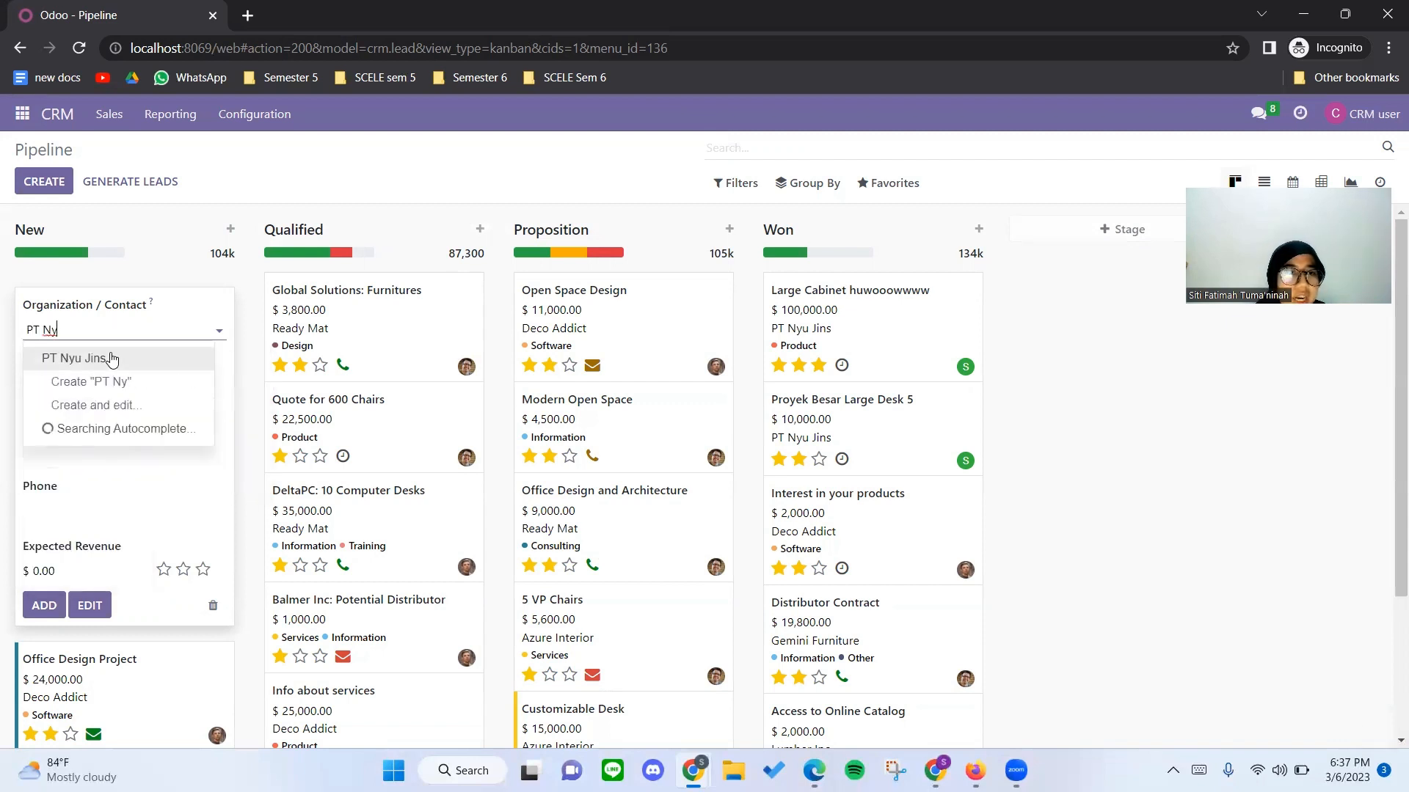
click(110, 360)
Replace the suggested opportunity name for PT Nyu Jins with "Proyek Super Large Cabinet 11".
click(105, 391)
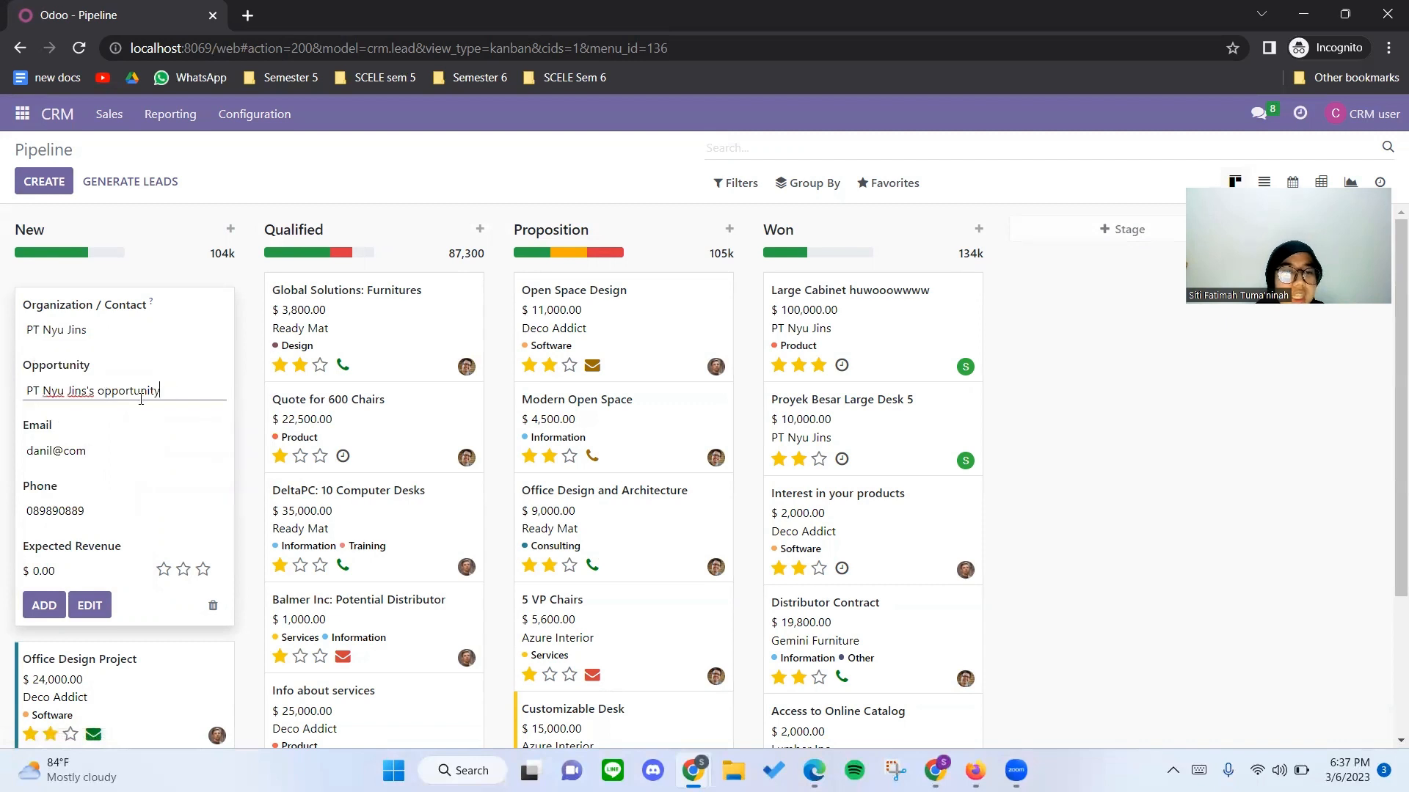
drag(141, 396, 26, 400)
text(Large)
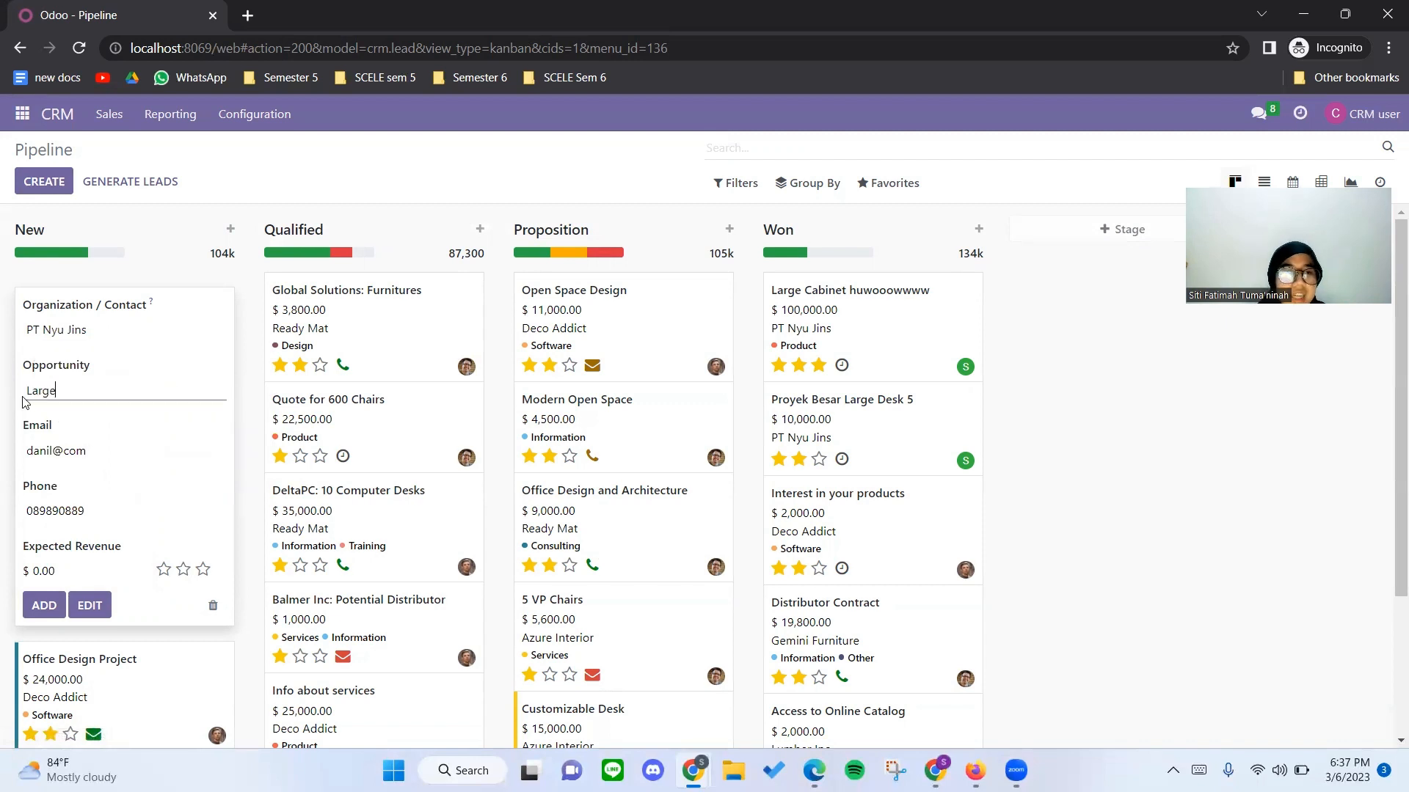
text( Cabiner)
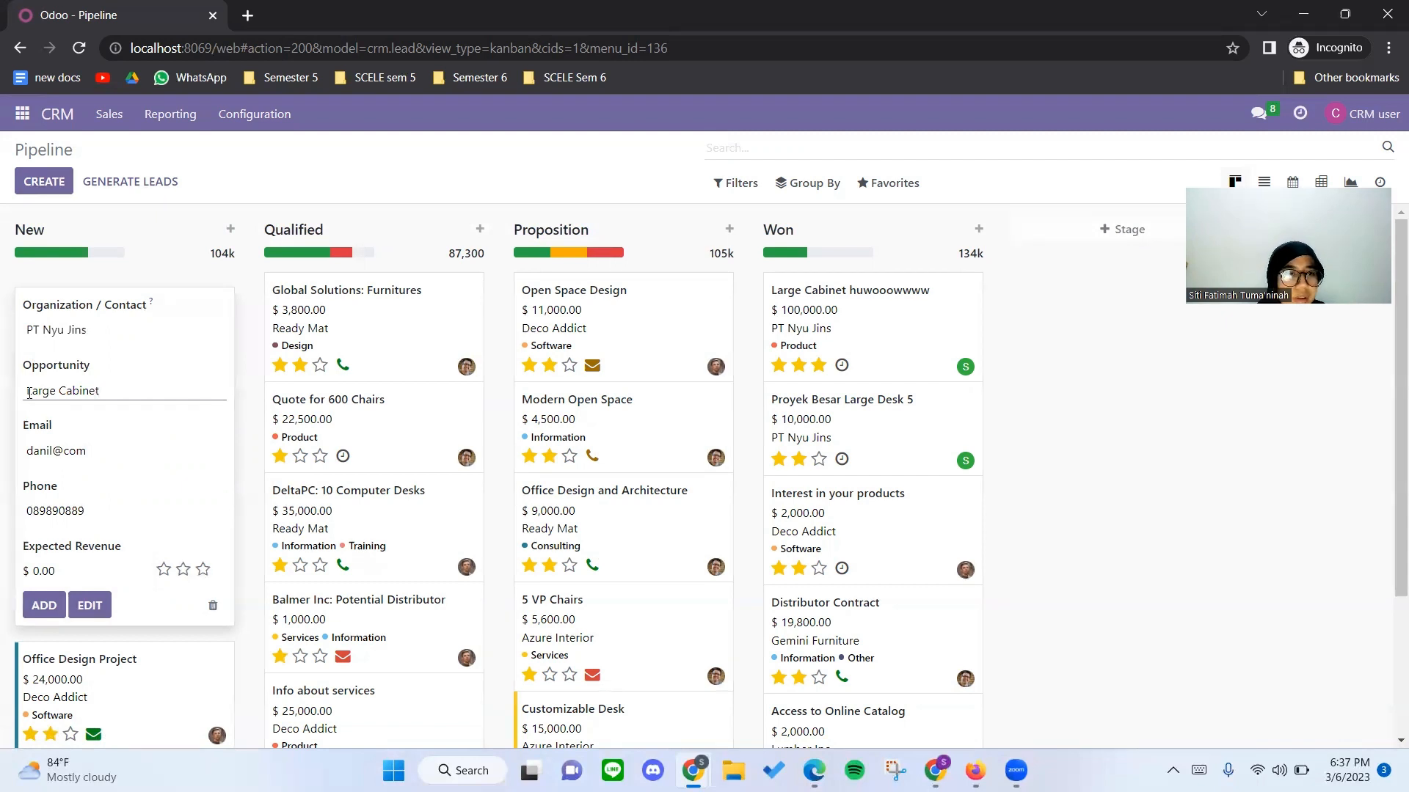
click(27, 391)
text(Proyyek)
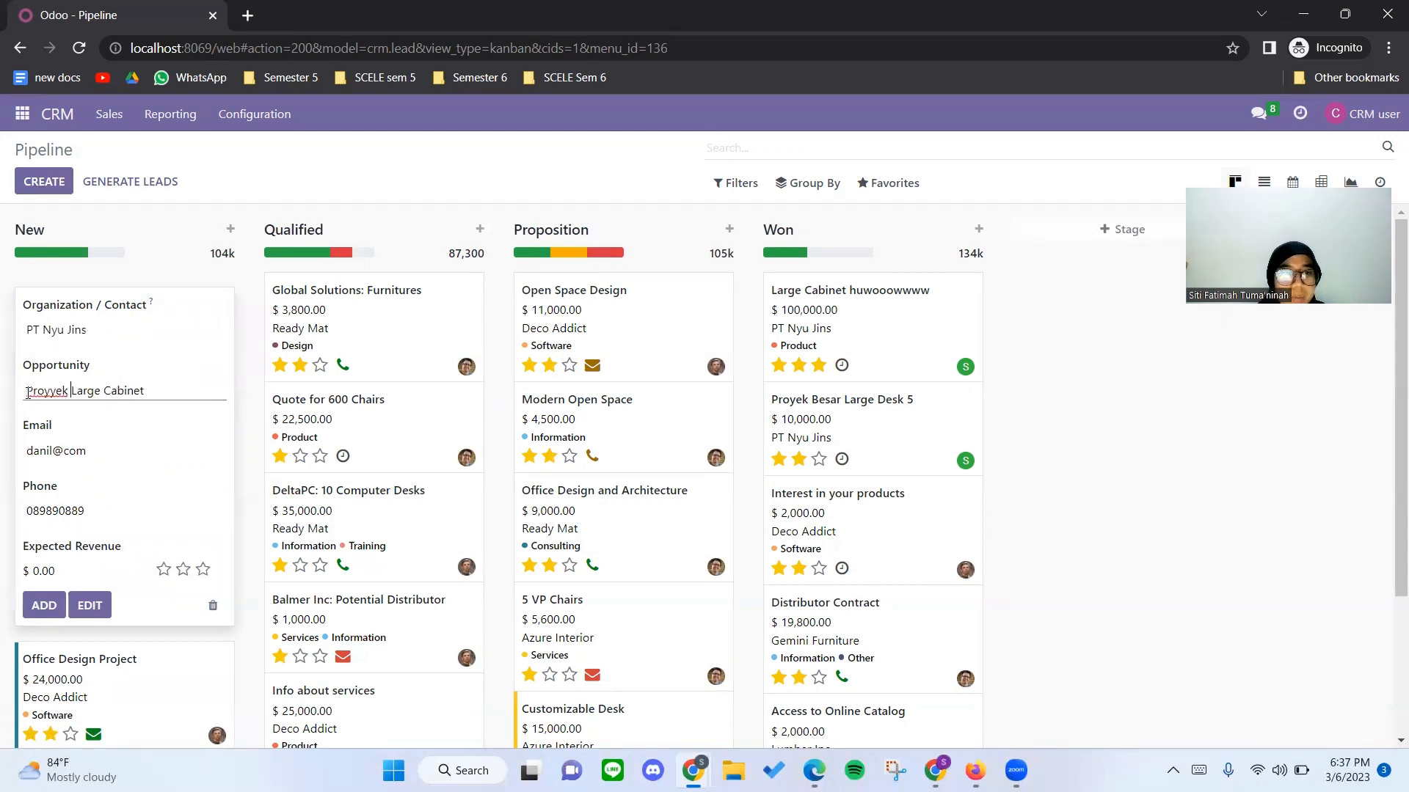
key(BackSpace)
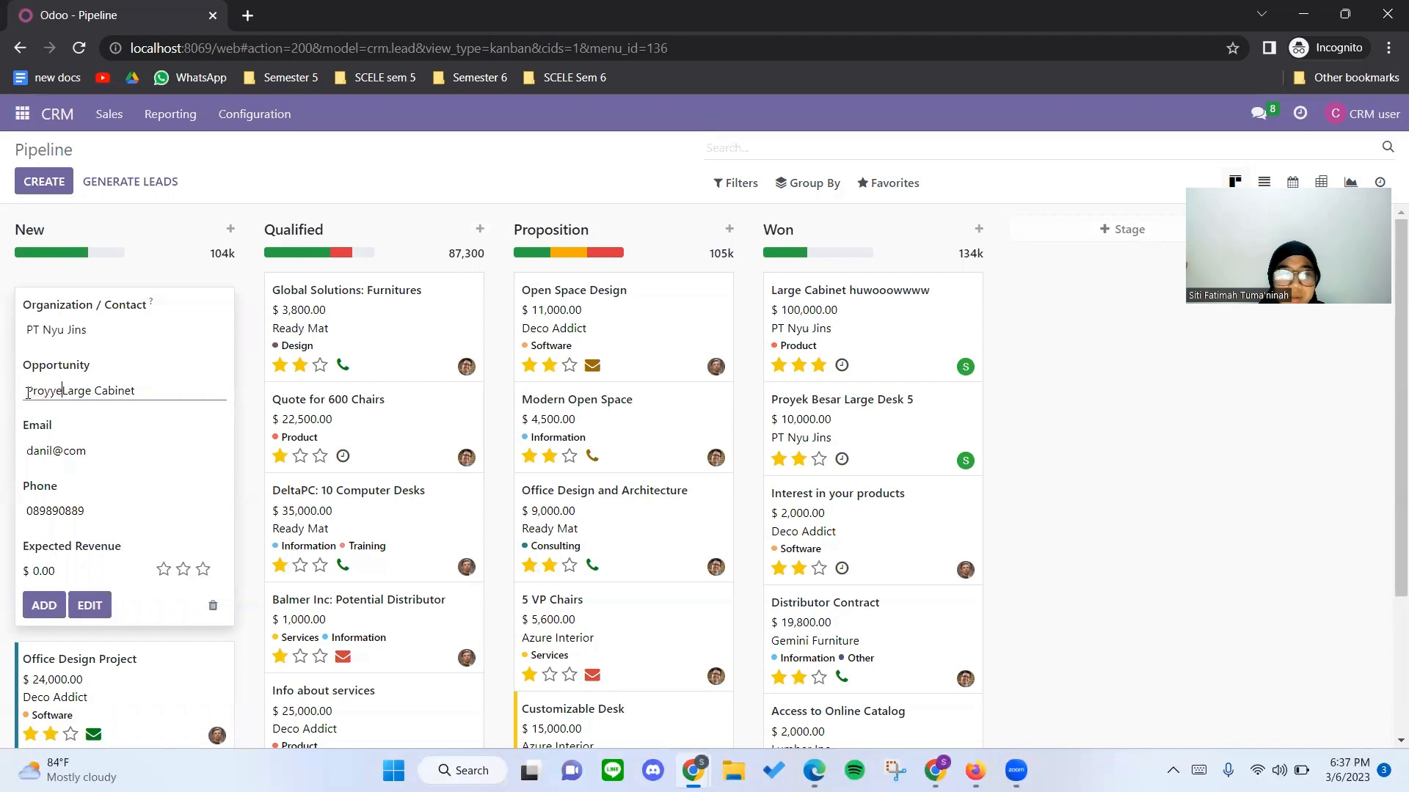
key(BackSpace)
key(BackSpace)
key(BackSpace)
text(e)
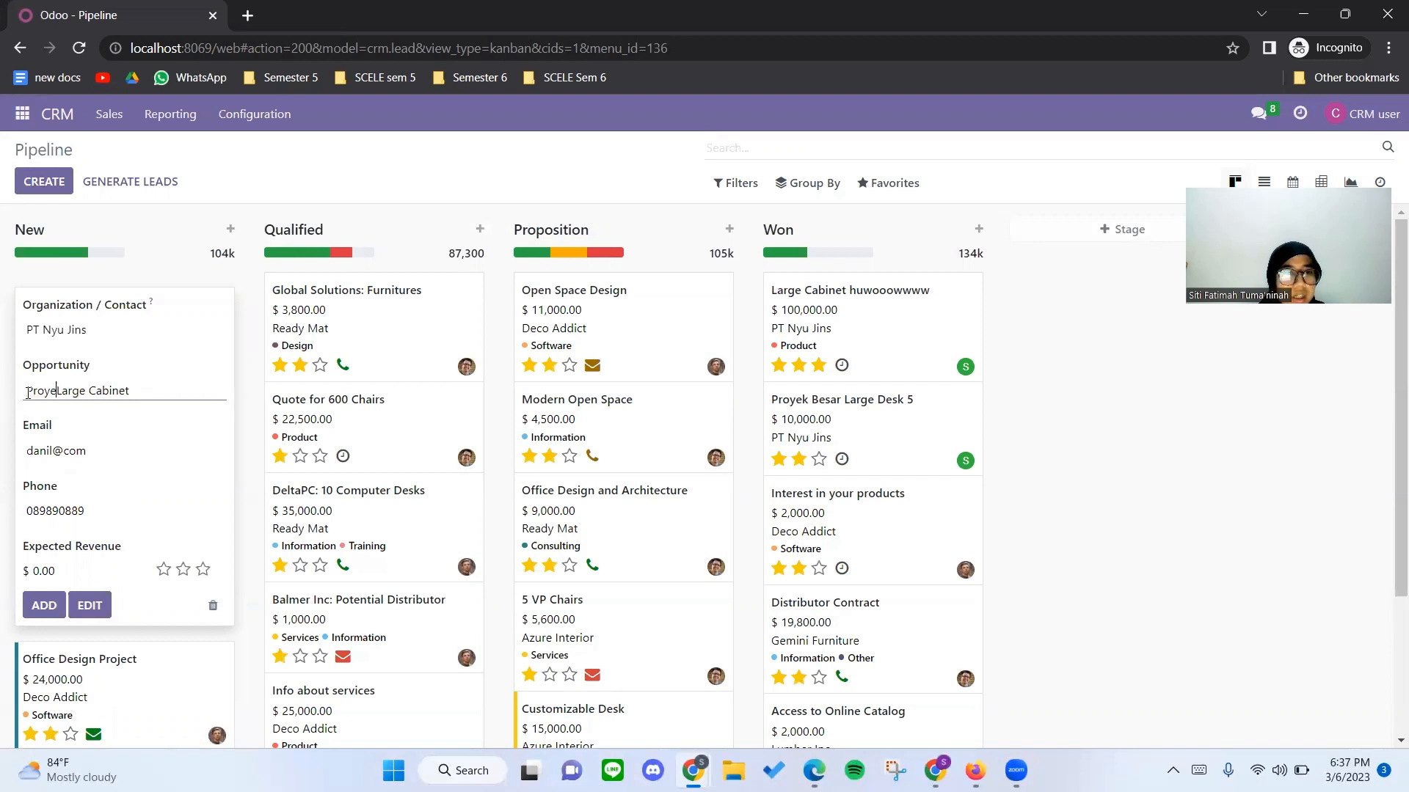
text(k Super)
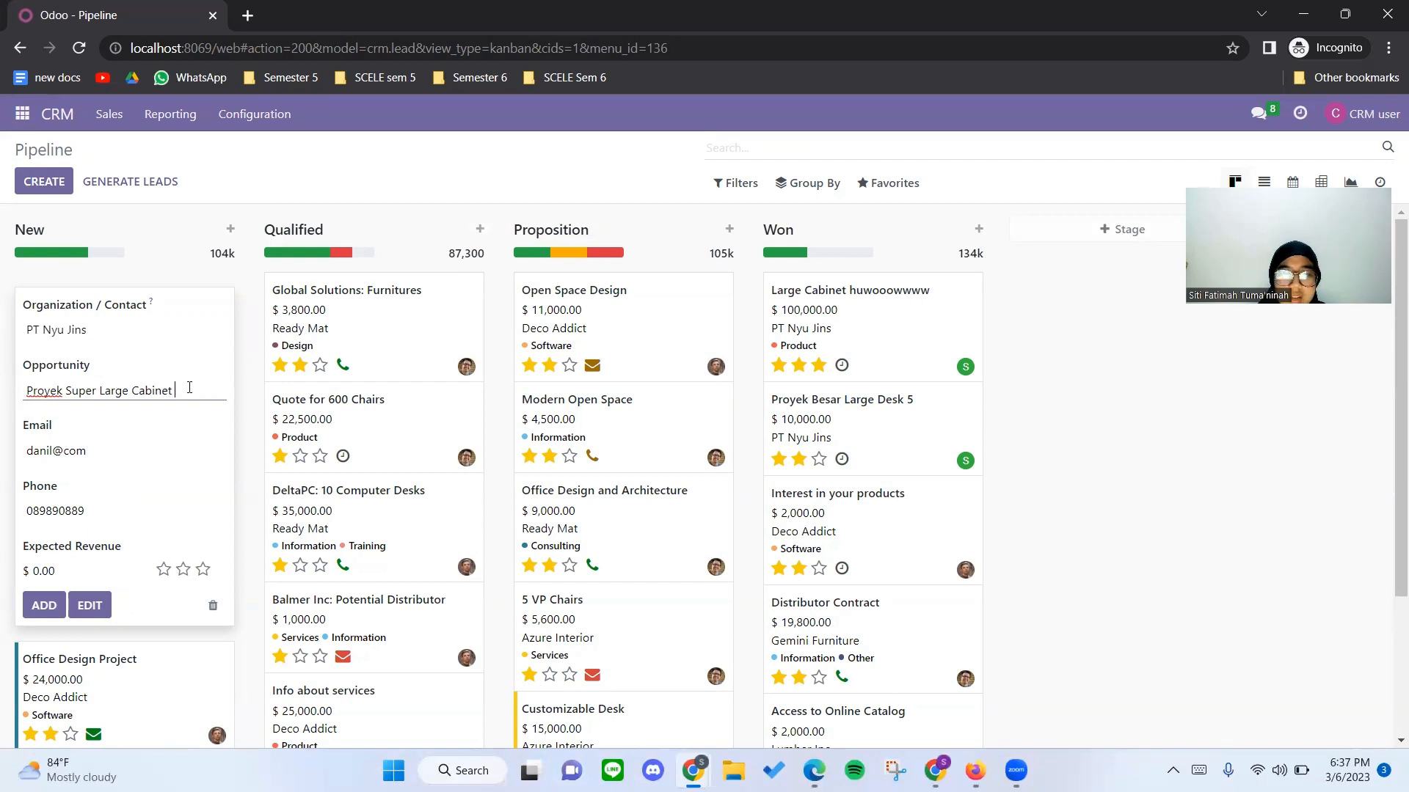
text( 11)
click(114, 447)
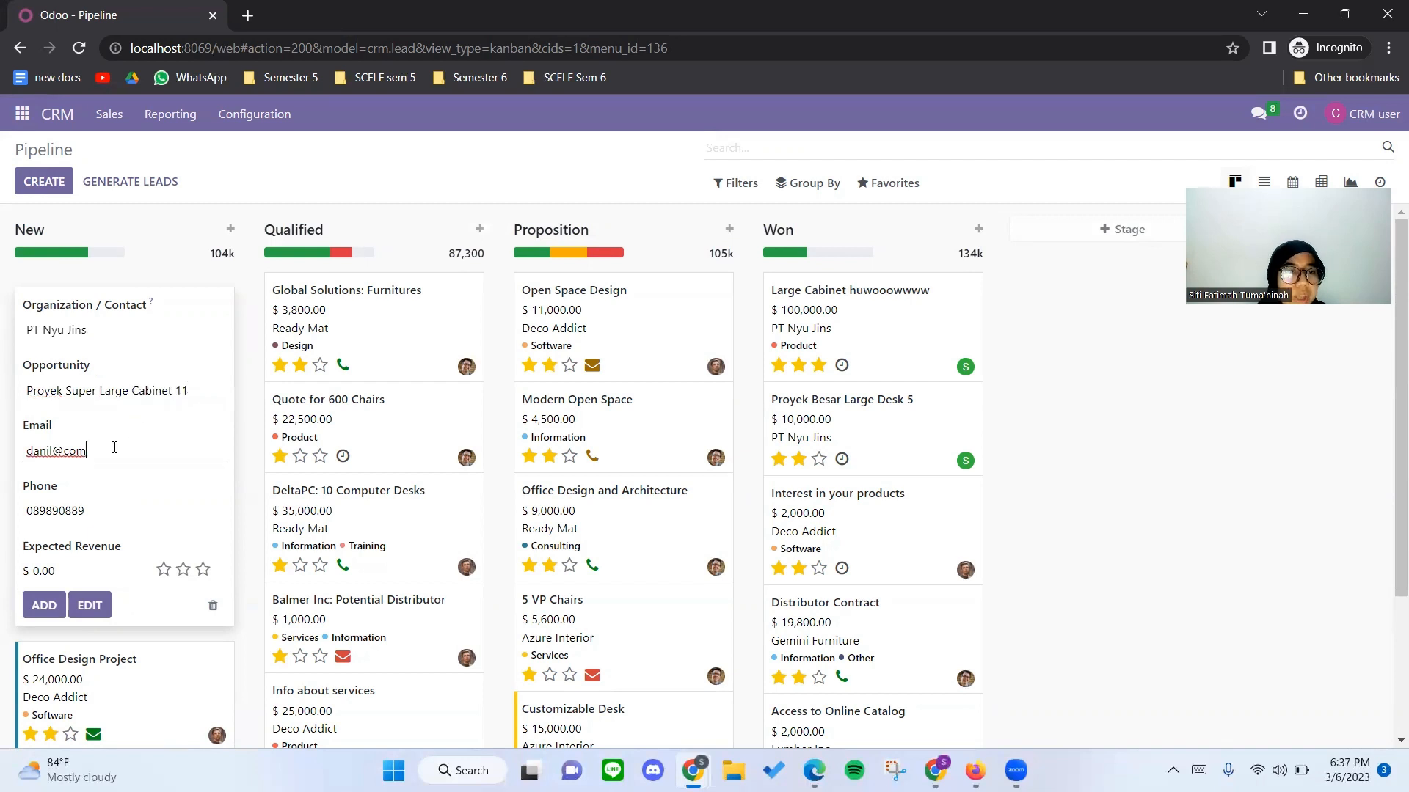
drag(114, 448, 22, 449)
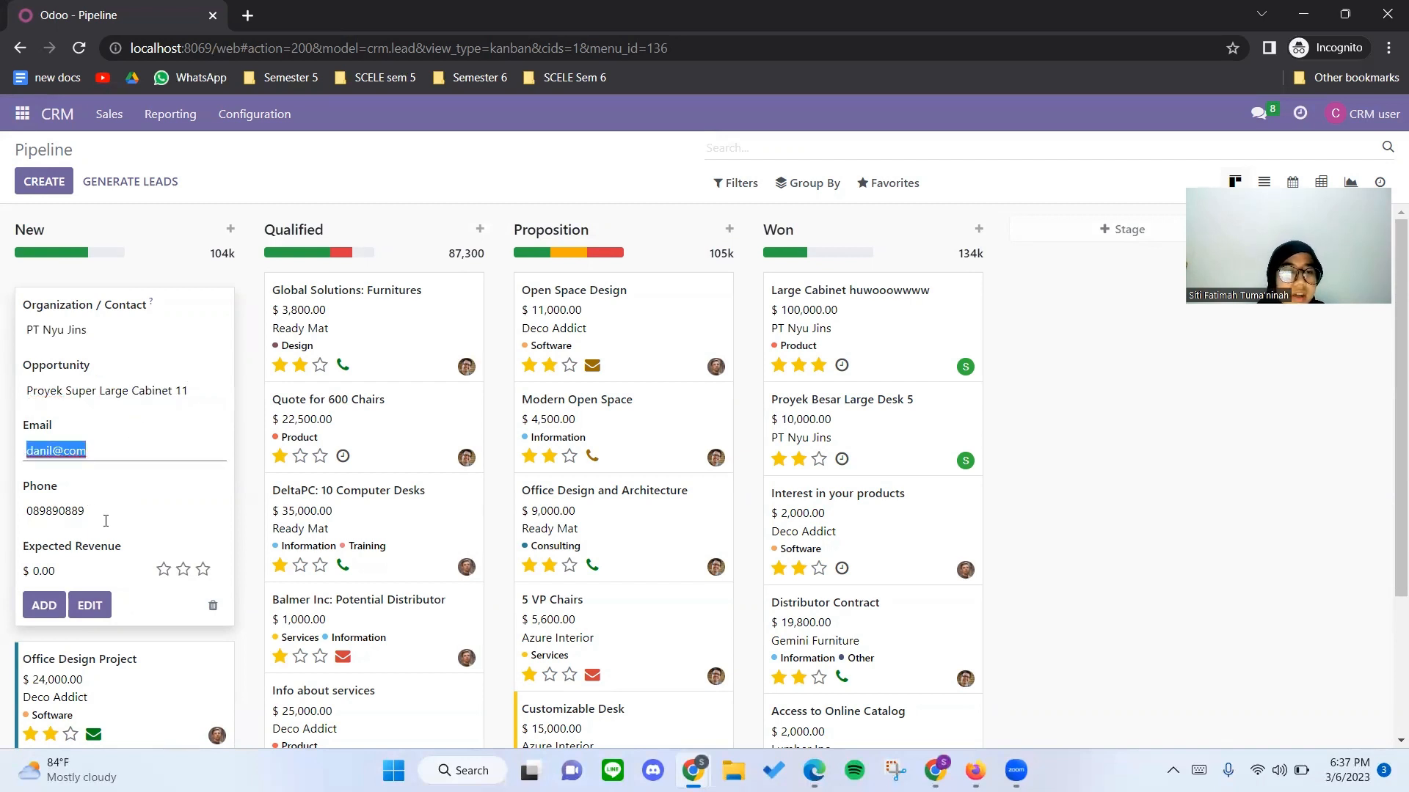
click(101, 451)
drag(104, 512, 22, 507)
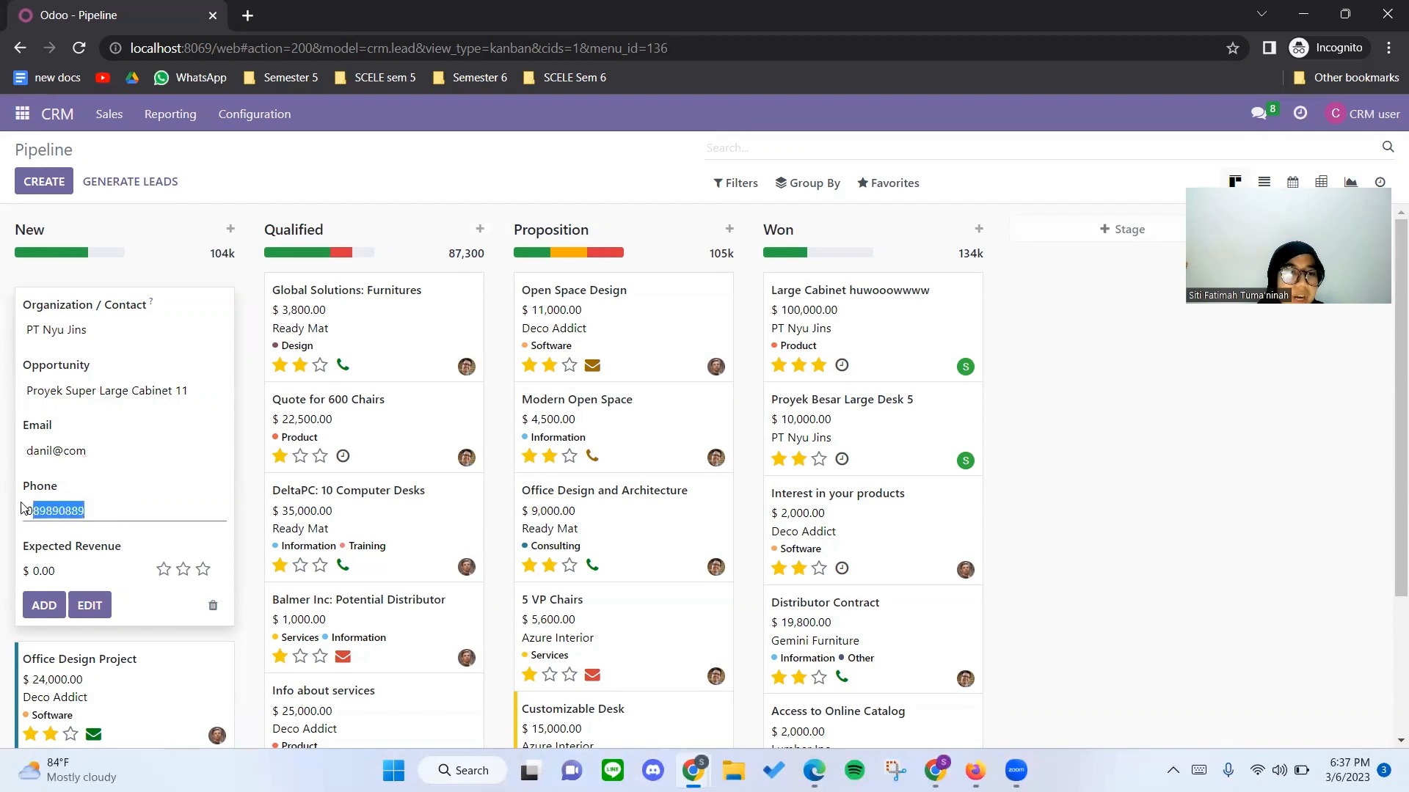
click(23, 510)
Add the PT Nyu Jins opportunity with an expected revenue of $10,000 and rate it Very High priority.
click(73, 575)
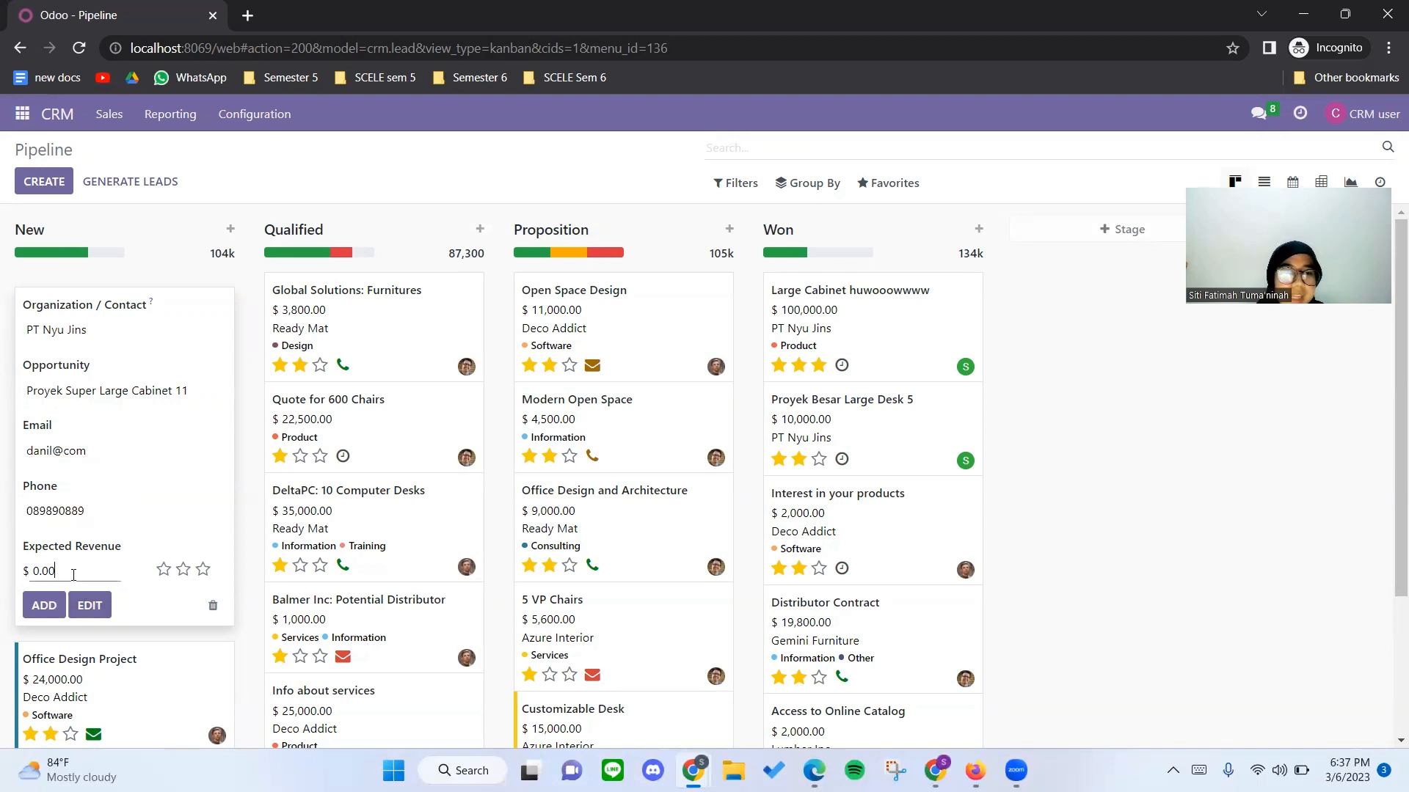
drag(74, 574, 24, 570)
key(BackSpace)
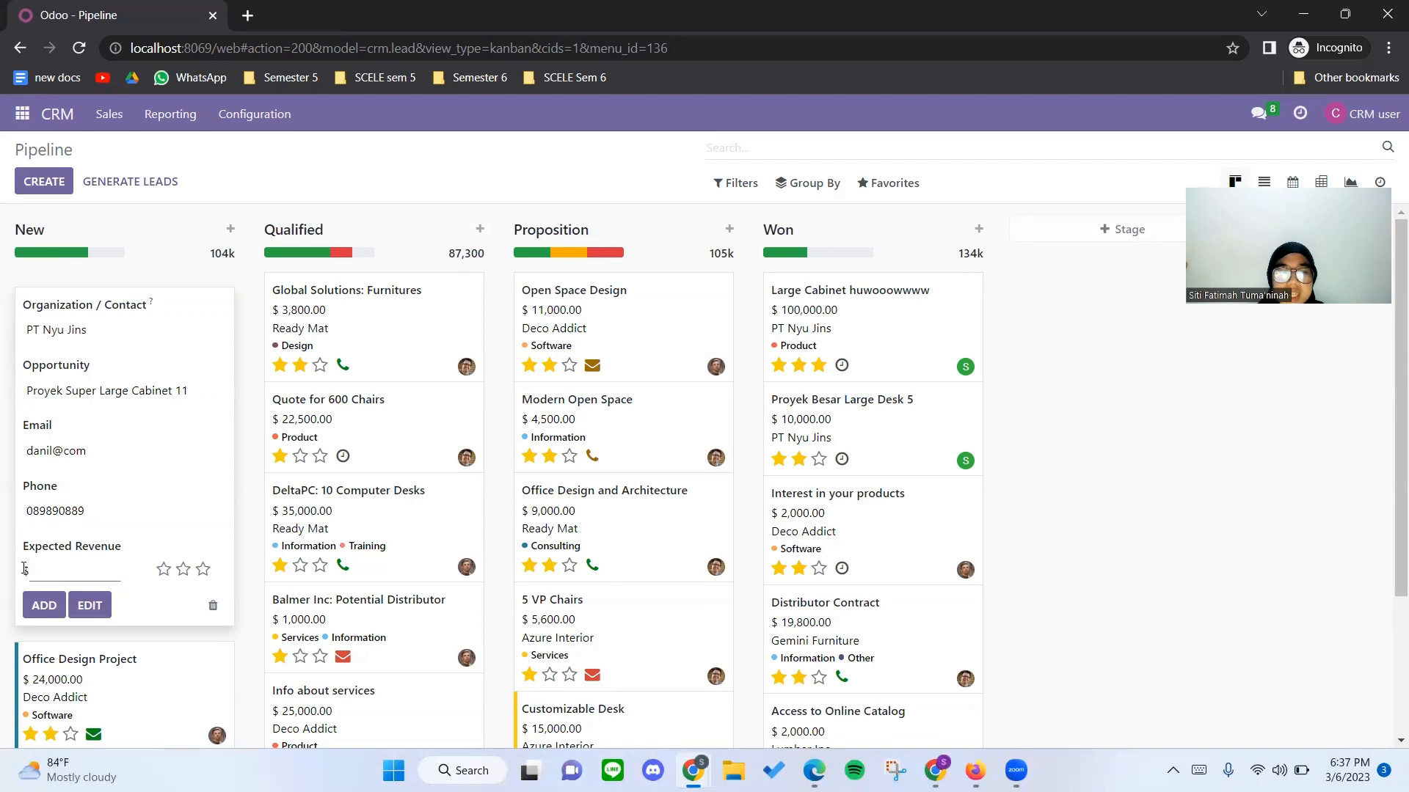
text(10,00)
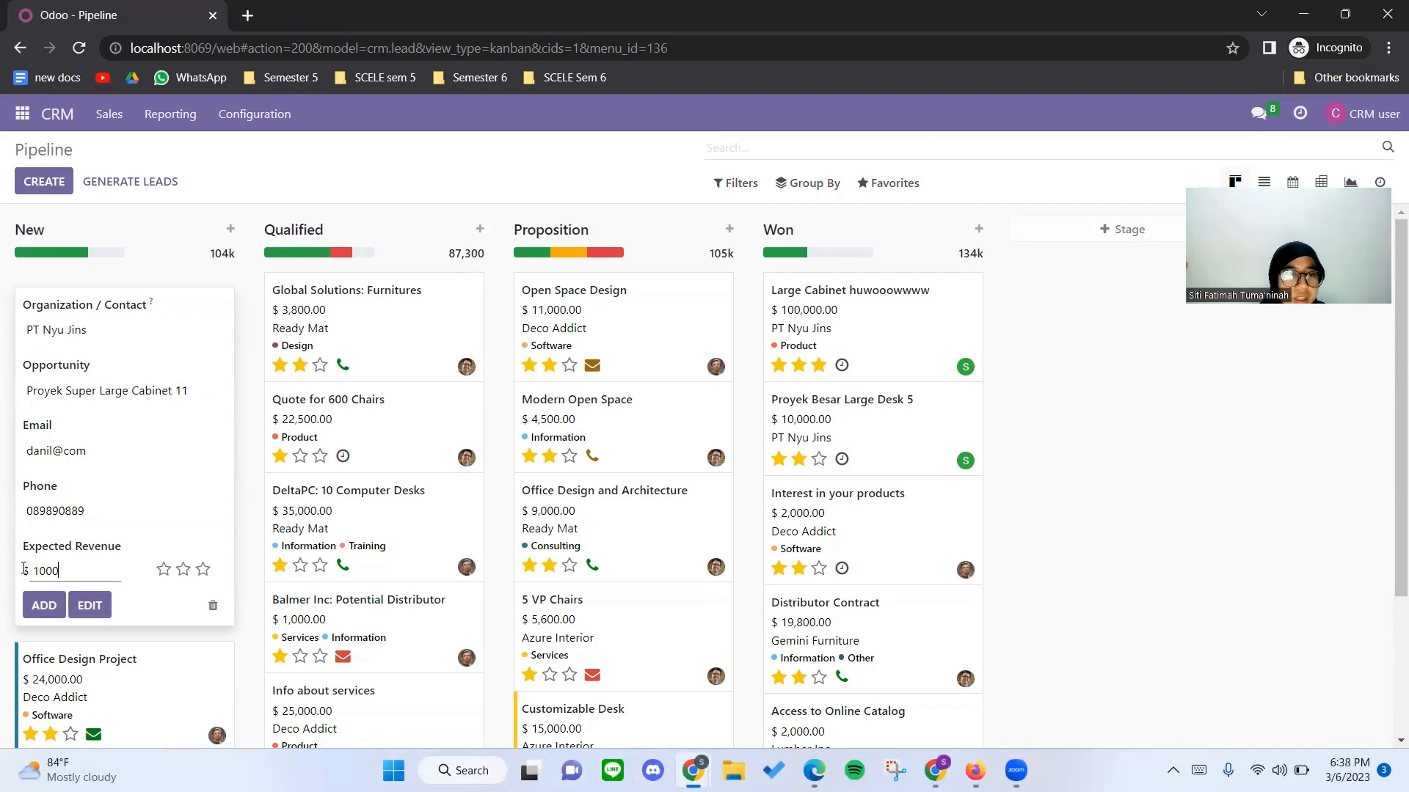
text(0)
click(44, 605)
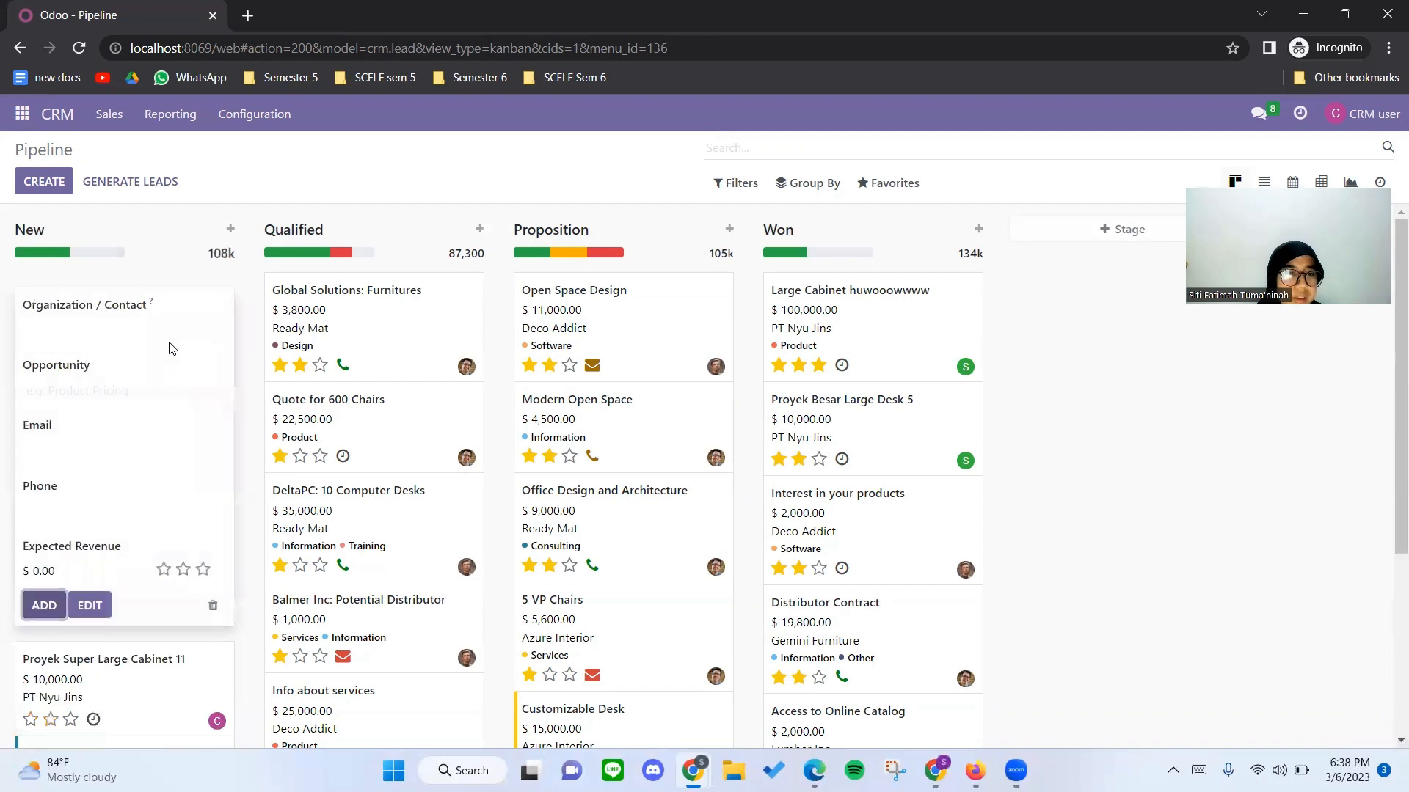
click(183, 226)
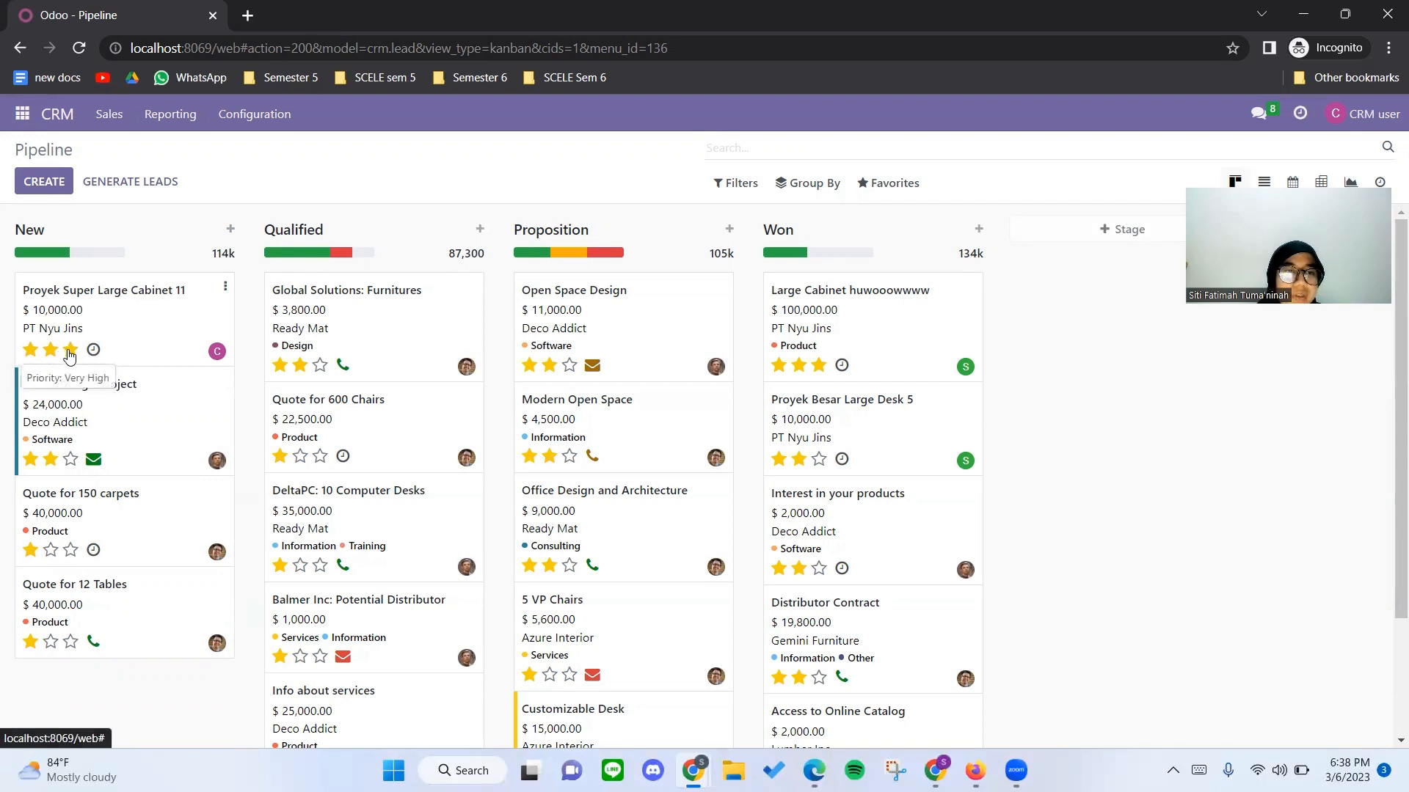
Start another opportunity in the New stage with PT stei si as its organization.
click(231, 229)
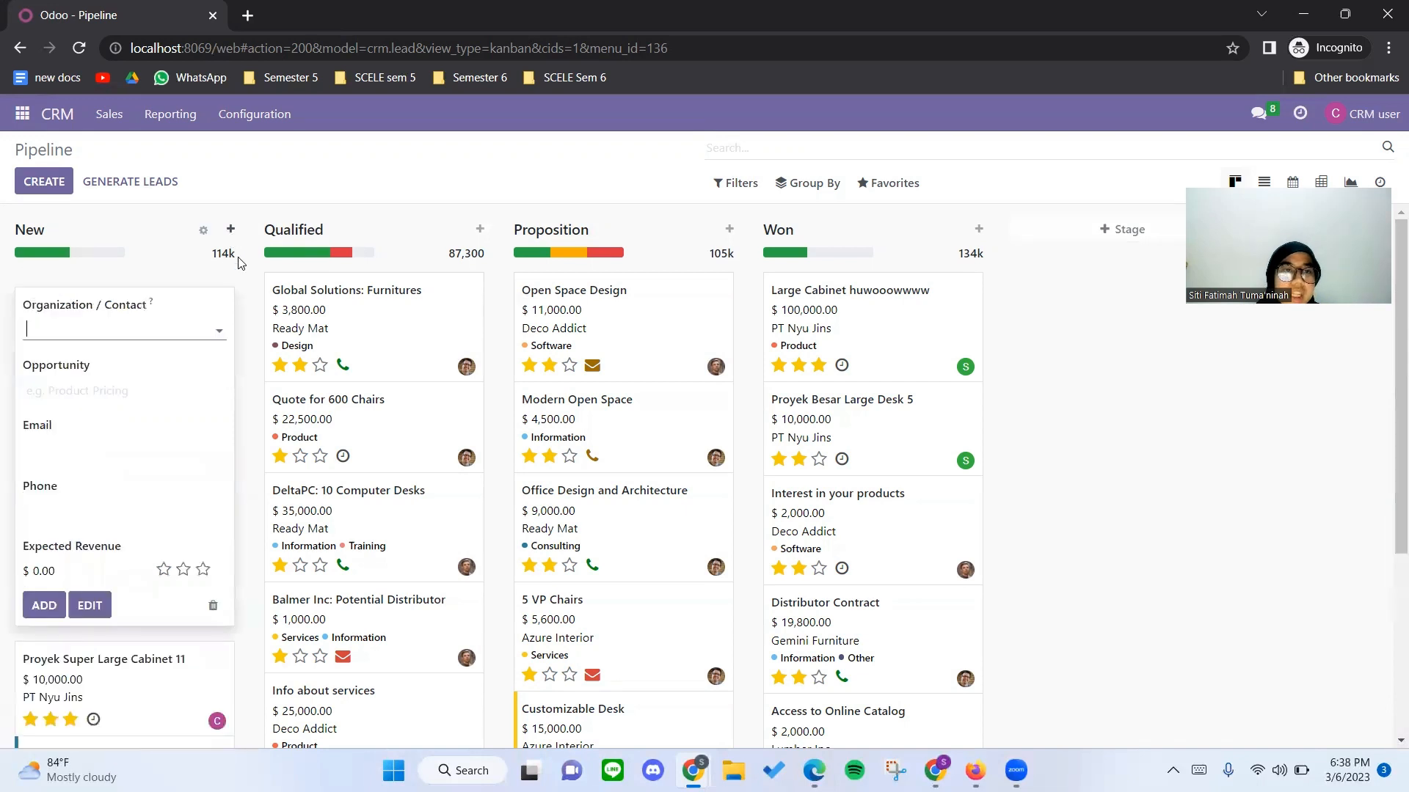
text(PT)
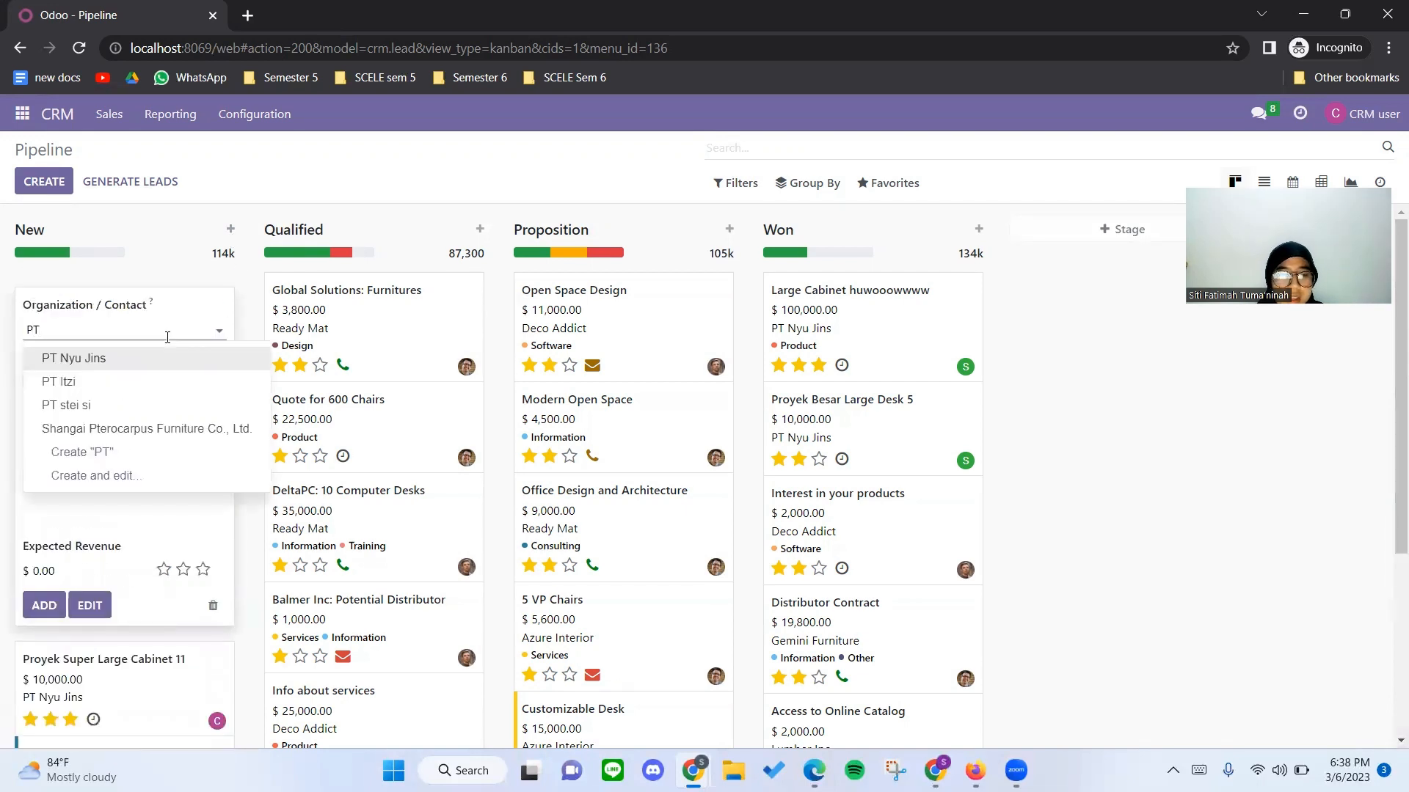
text( stei si)
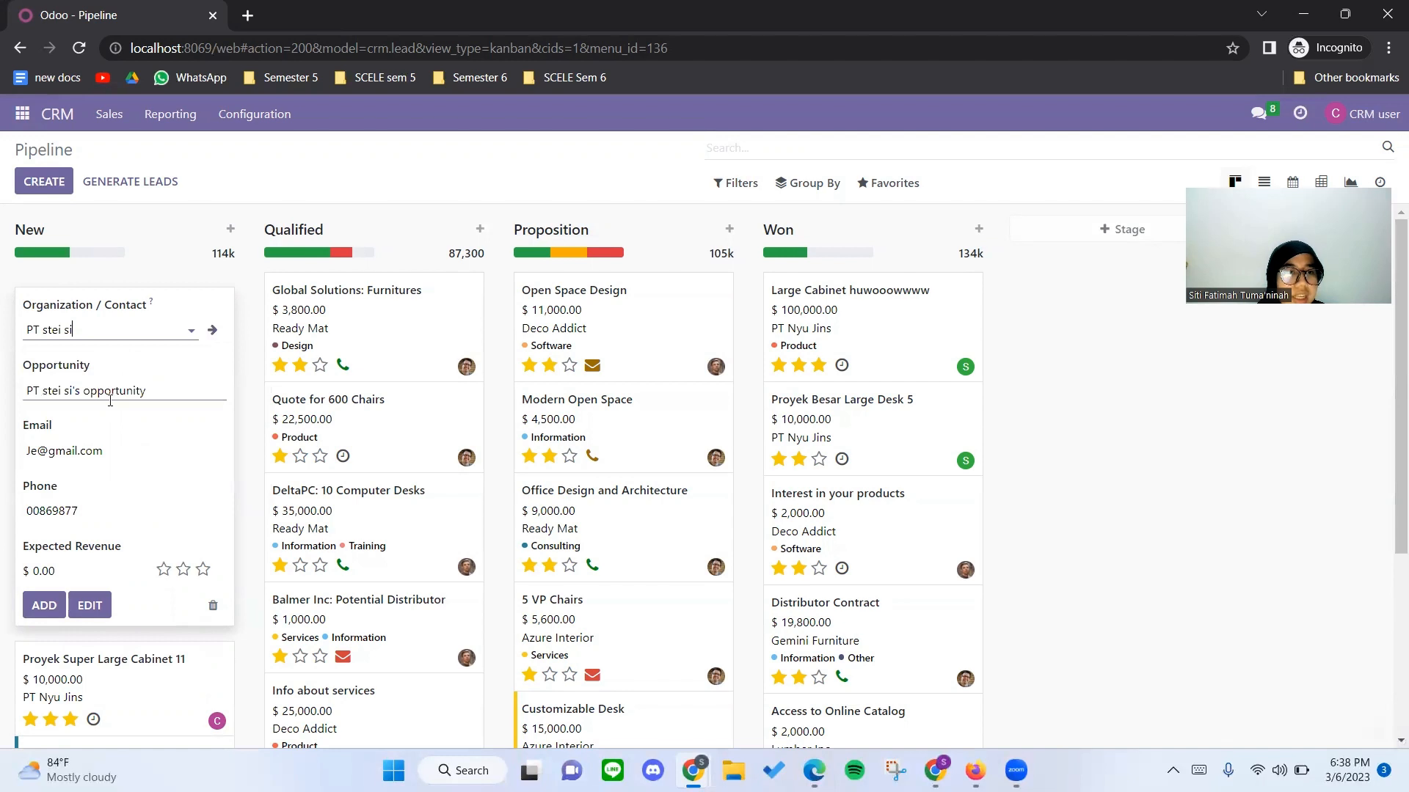
click(112, 395)
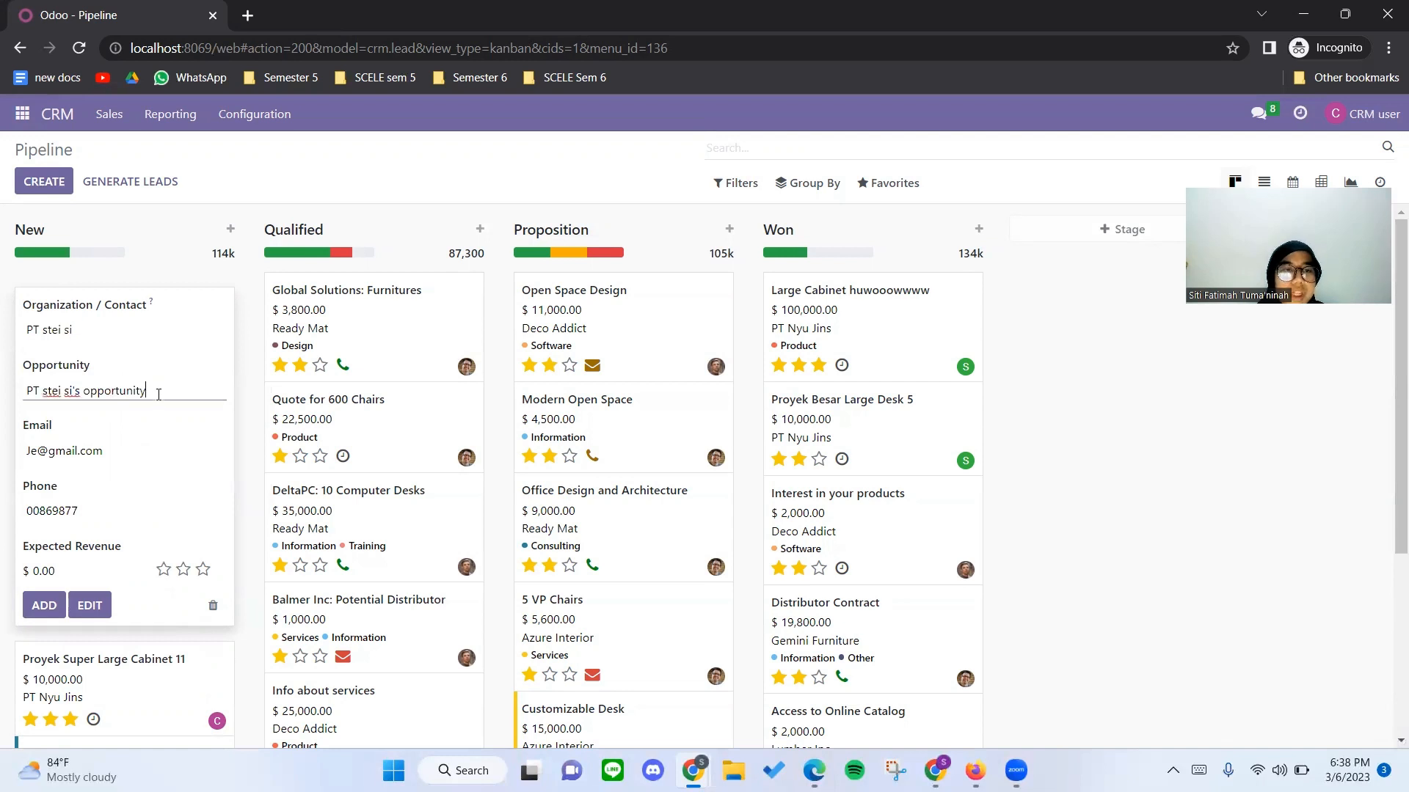
Add the PT stei si opportunity with an expected revenue of $2,000.
click(47, 578)
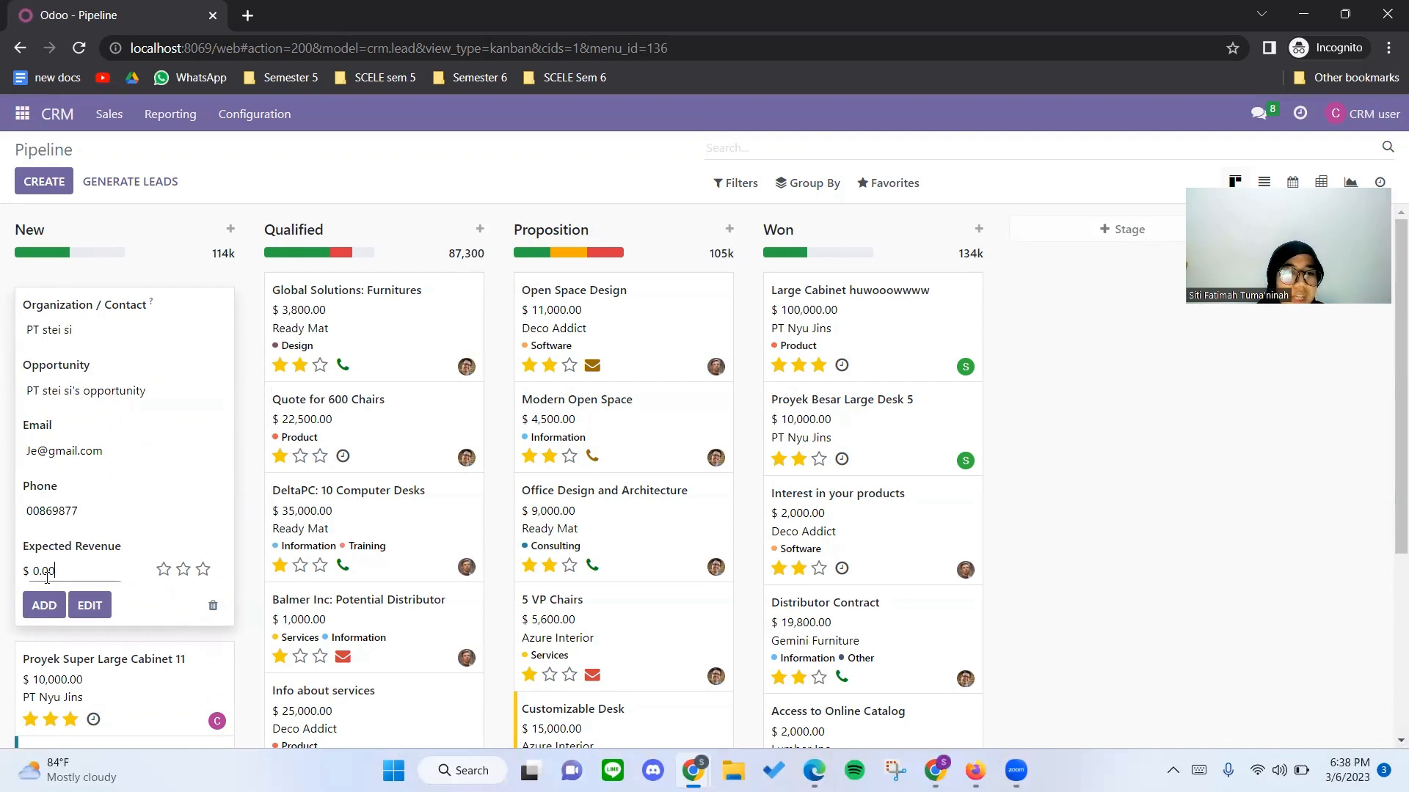
double_click(47, 577)
key(BackSpace)
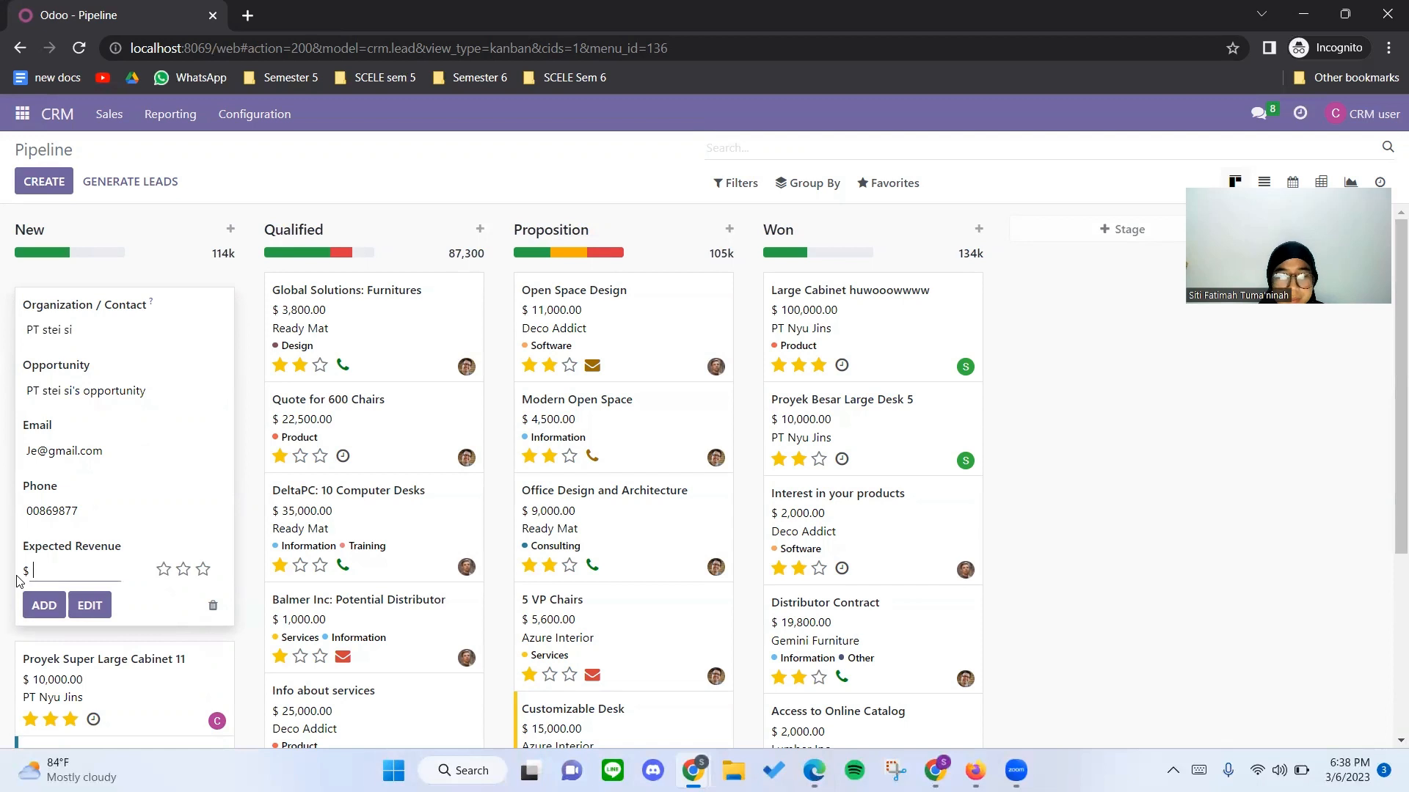
text(2000)
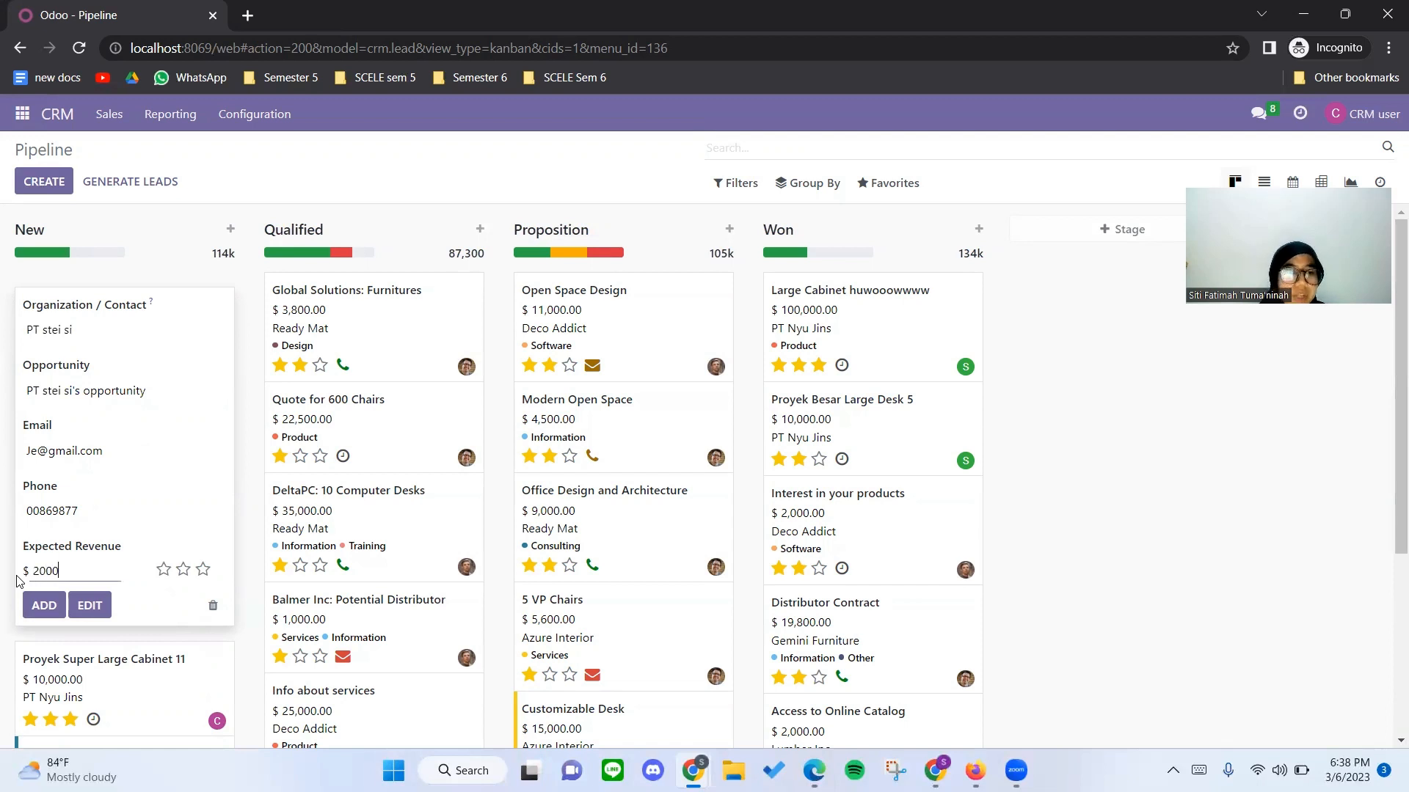
key(Return)
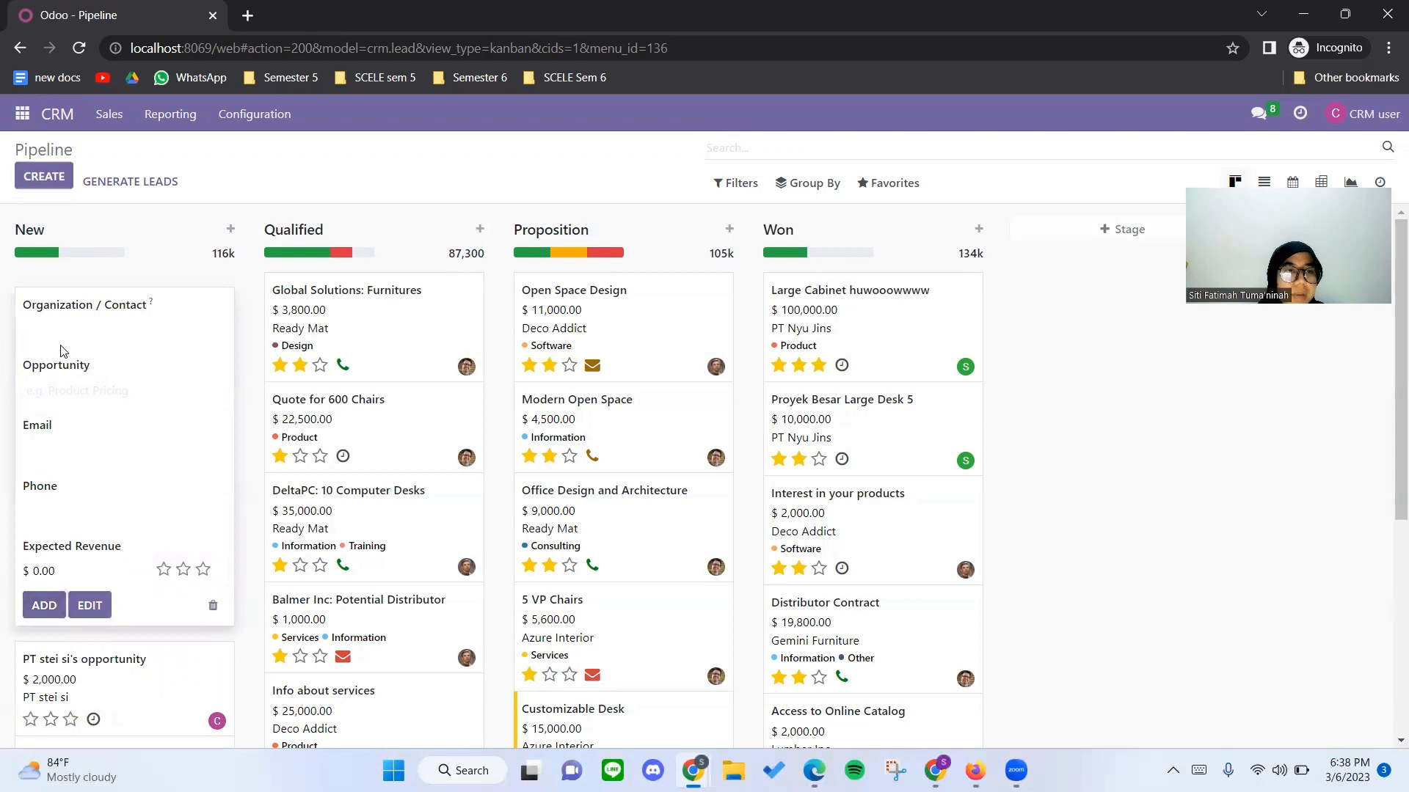
Add another opportunity in the New stage for PT Itzi with an expected revenue of $1,500.
click(52, 320)
text(it)
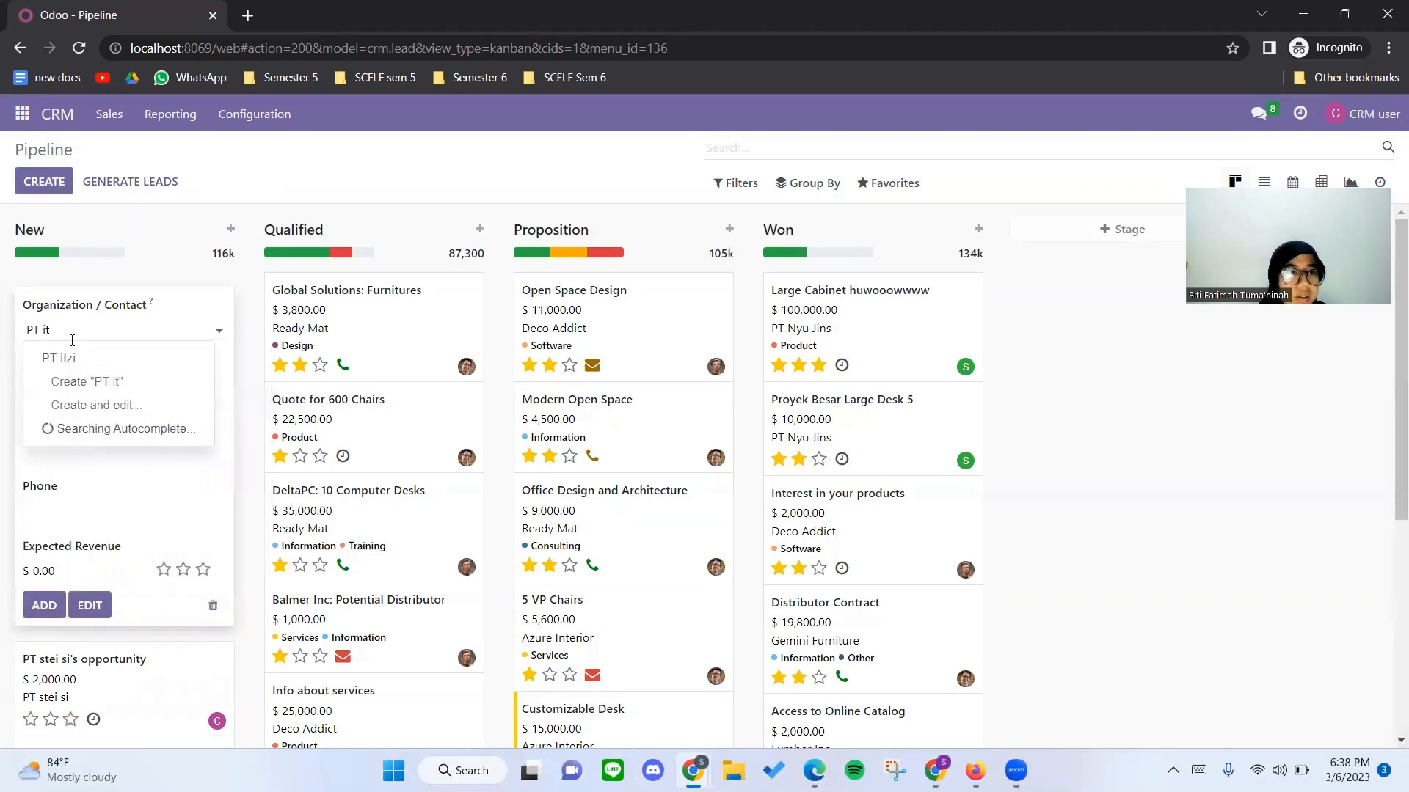
click(72, 356)
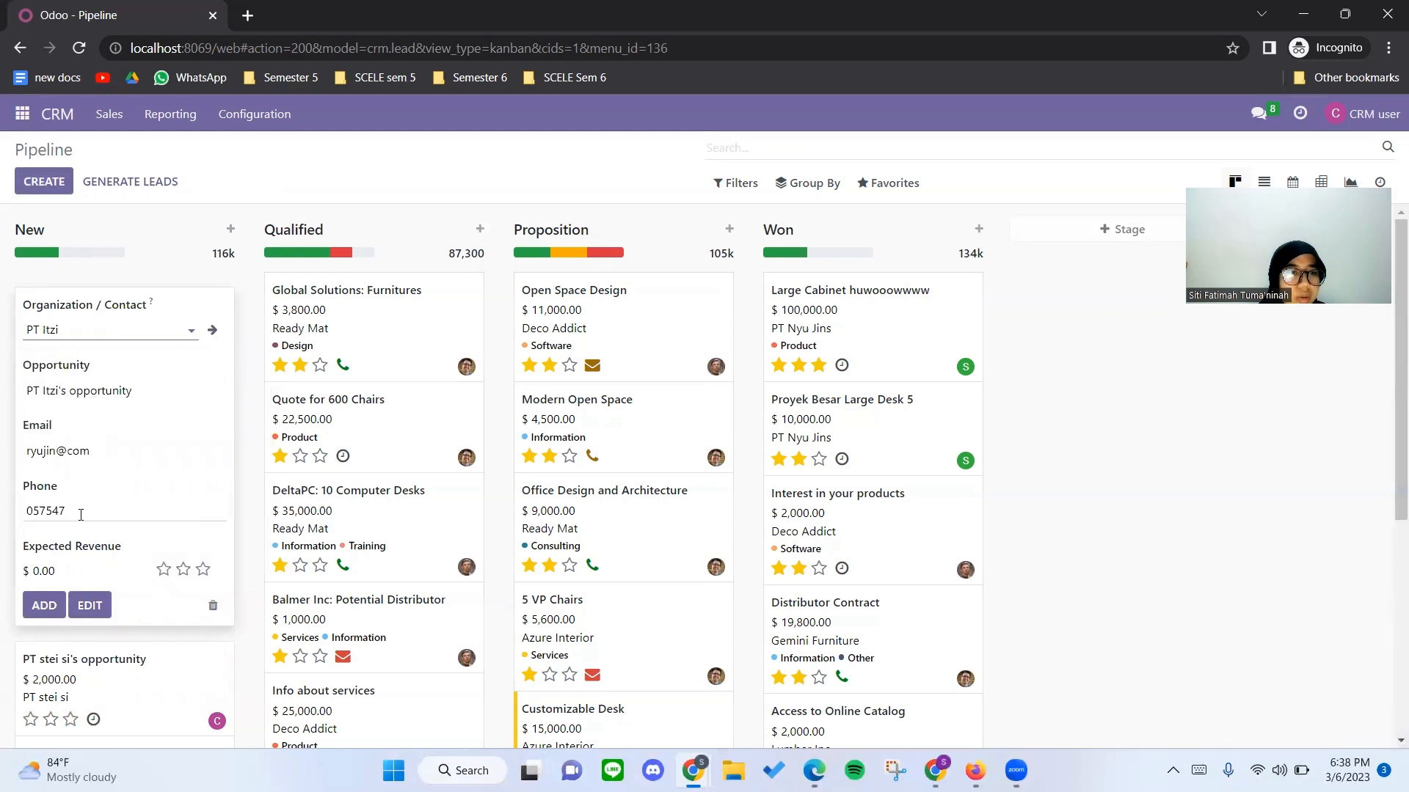
click(71, 578)
key(BackSpace)
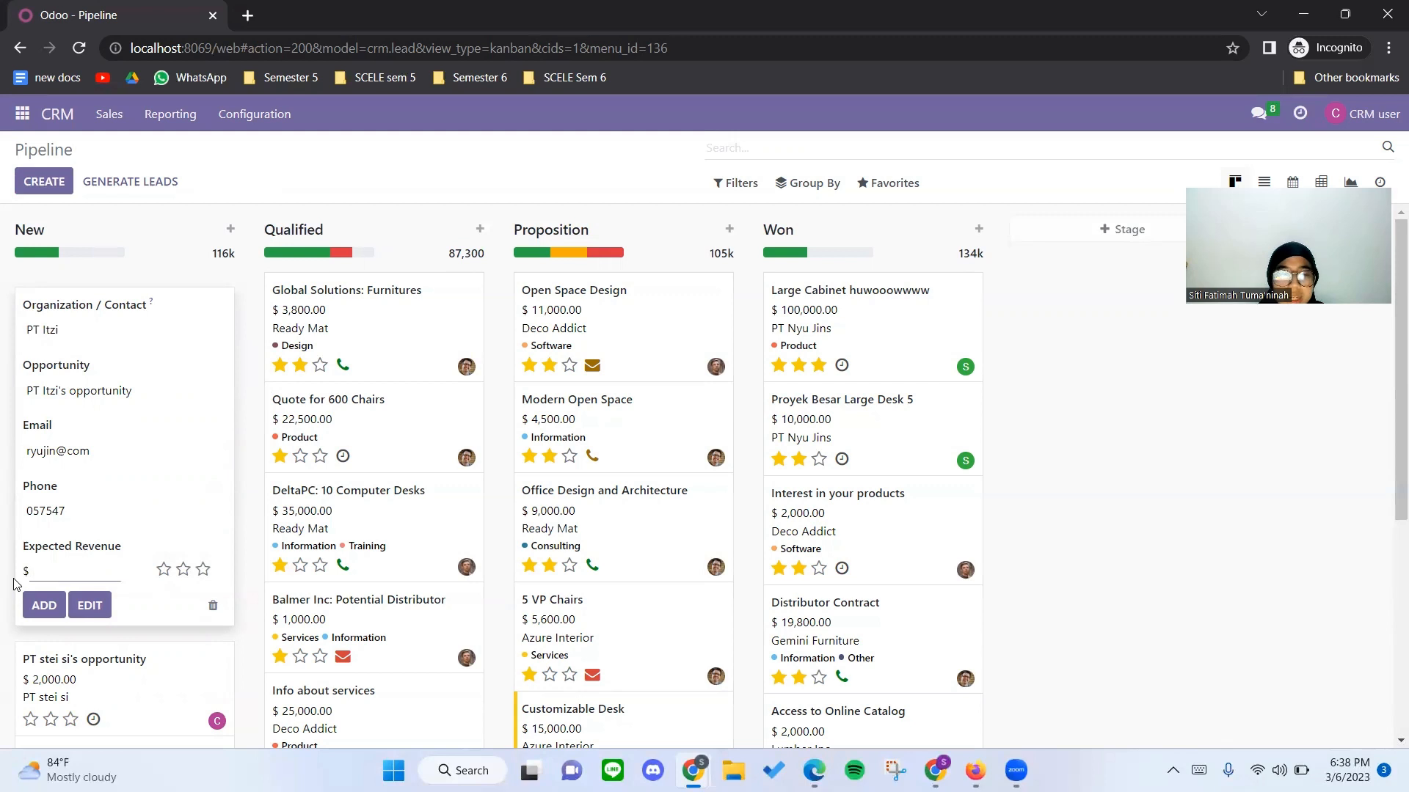
text(1500)
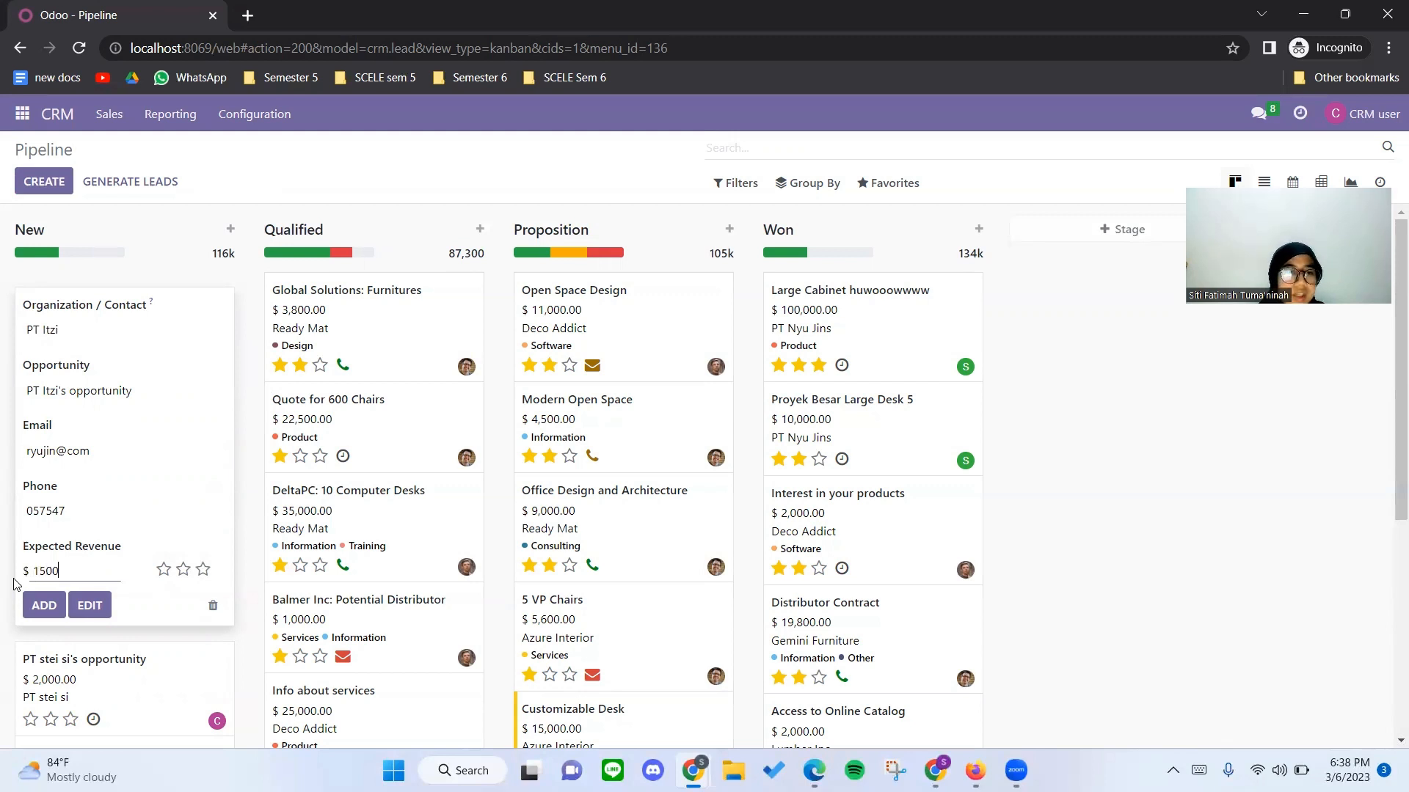
click(35, 606)
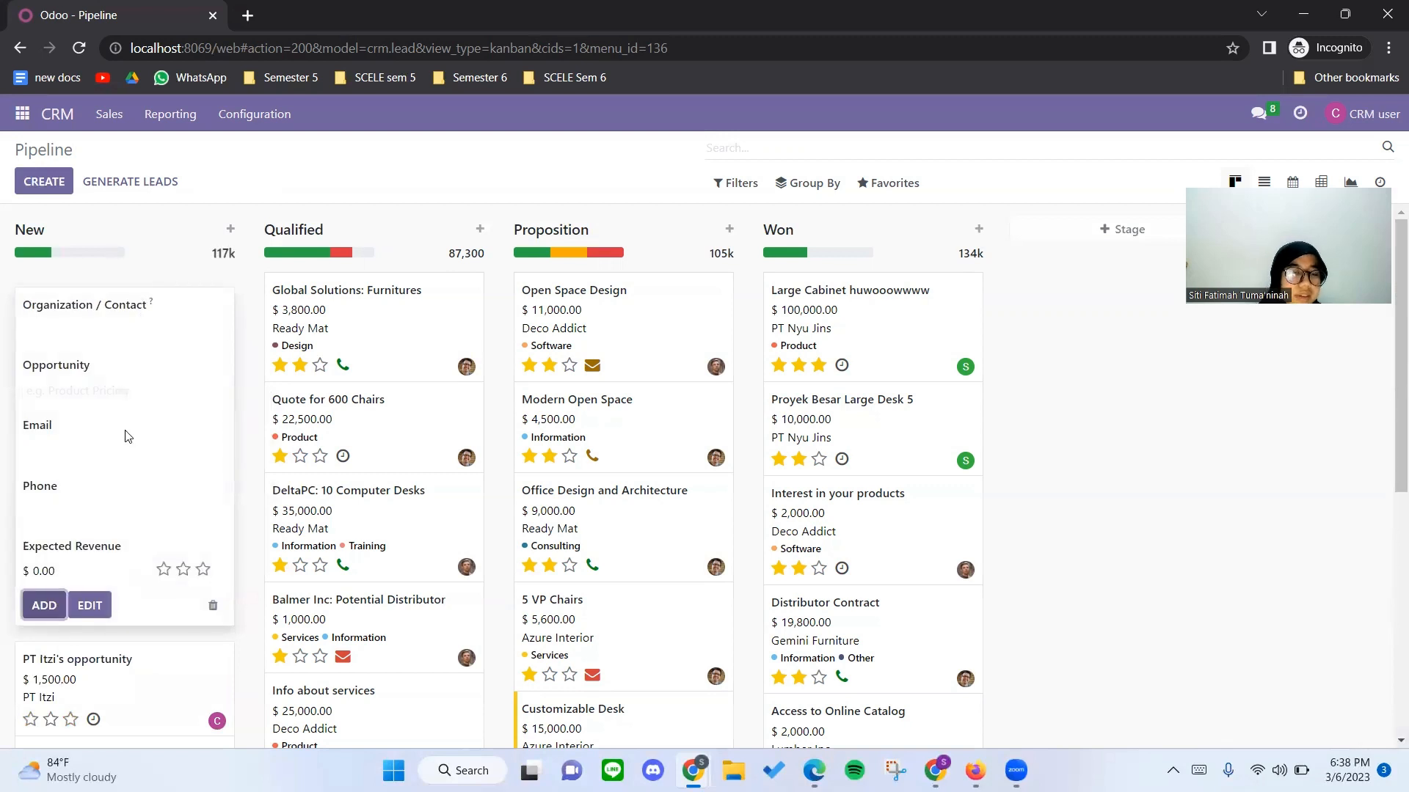
Close the blank opportunity form and rate the PT Itzi and PT stei si opportunities High priority.
click(185, 238)
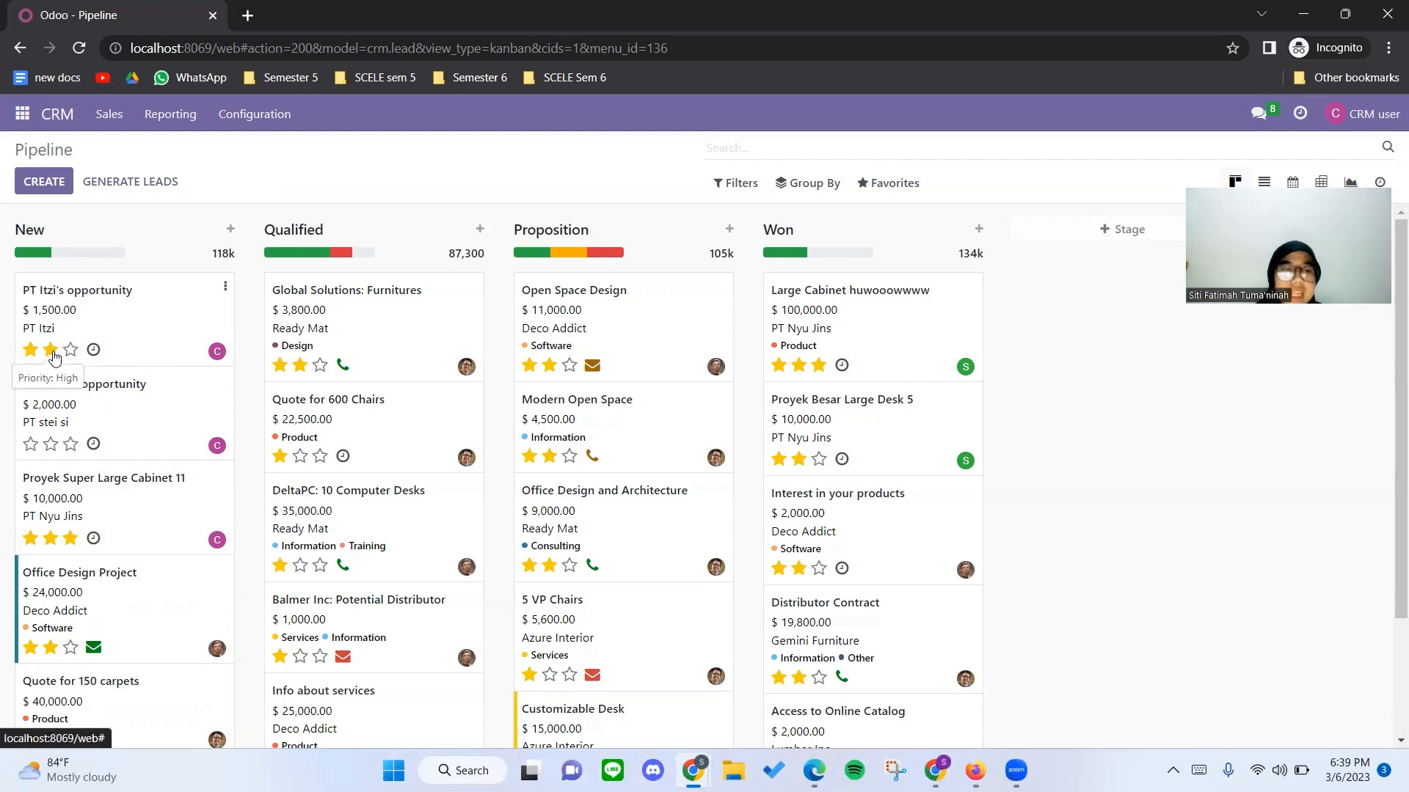
click(50, 444)
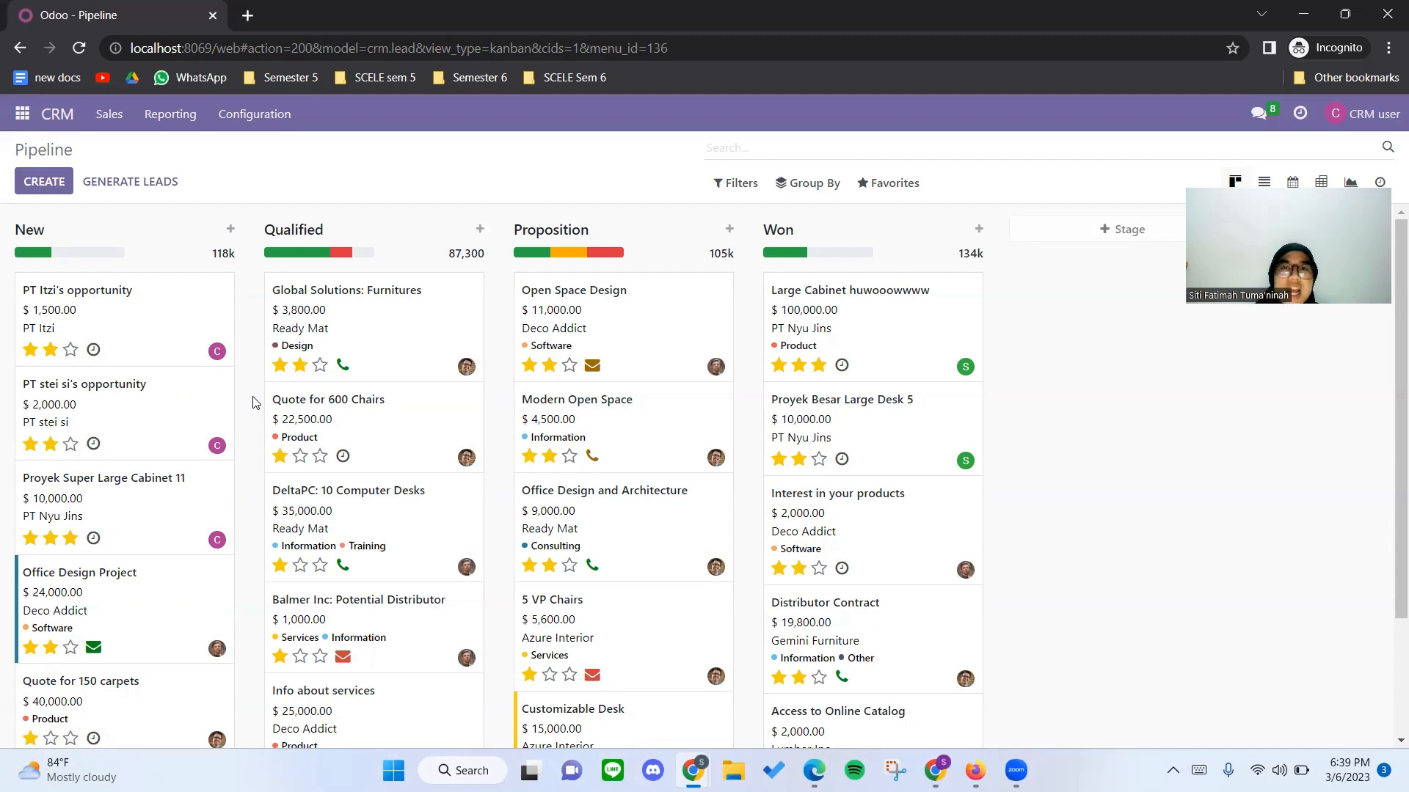
Mark the PT Itzi opportunity as lost with the reason "Too expensive".
click(102, 292)
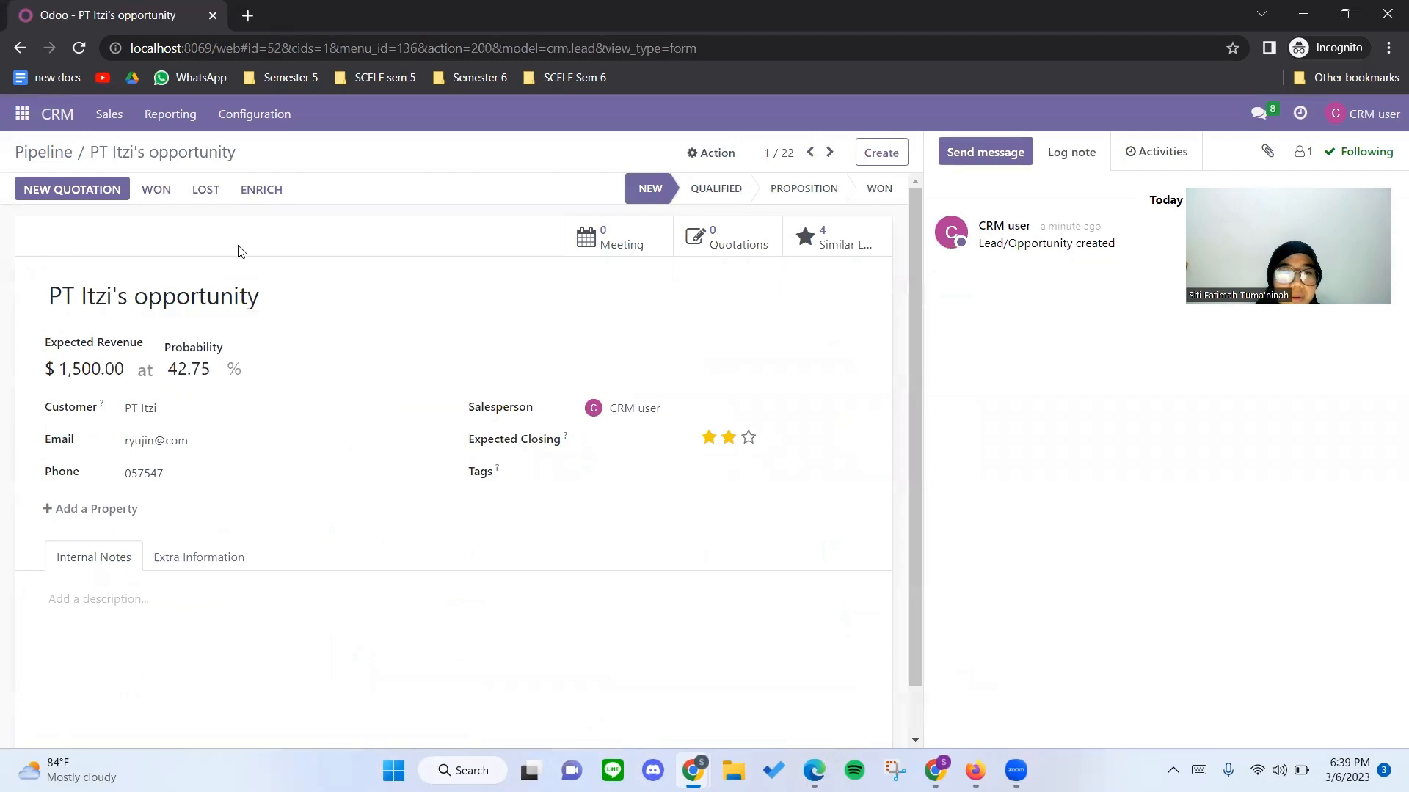
click(204, 192)
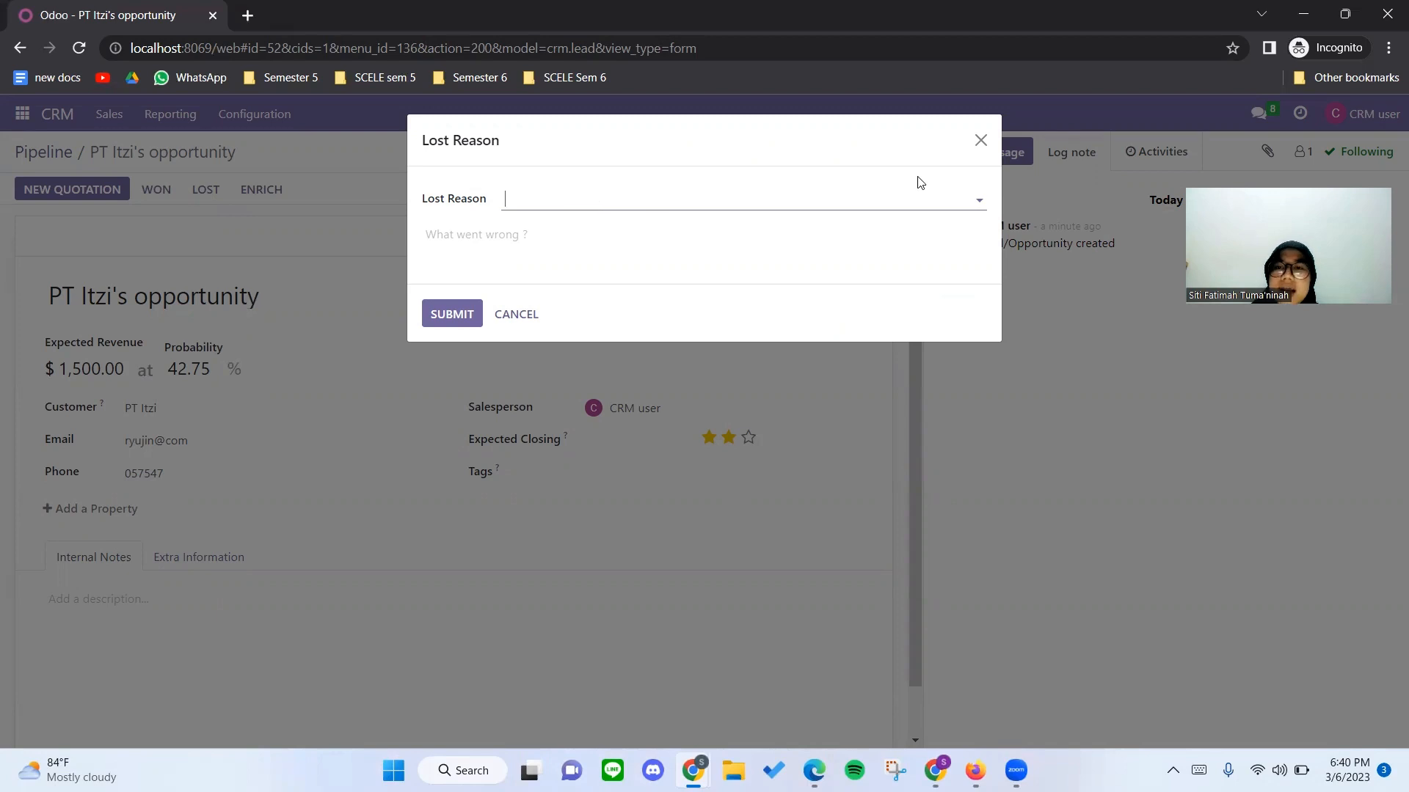
click(979, 201)
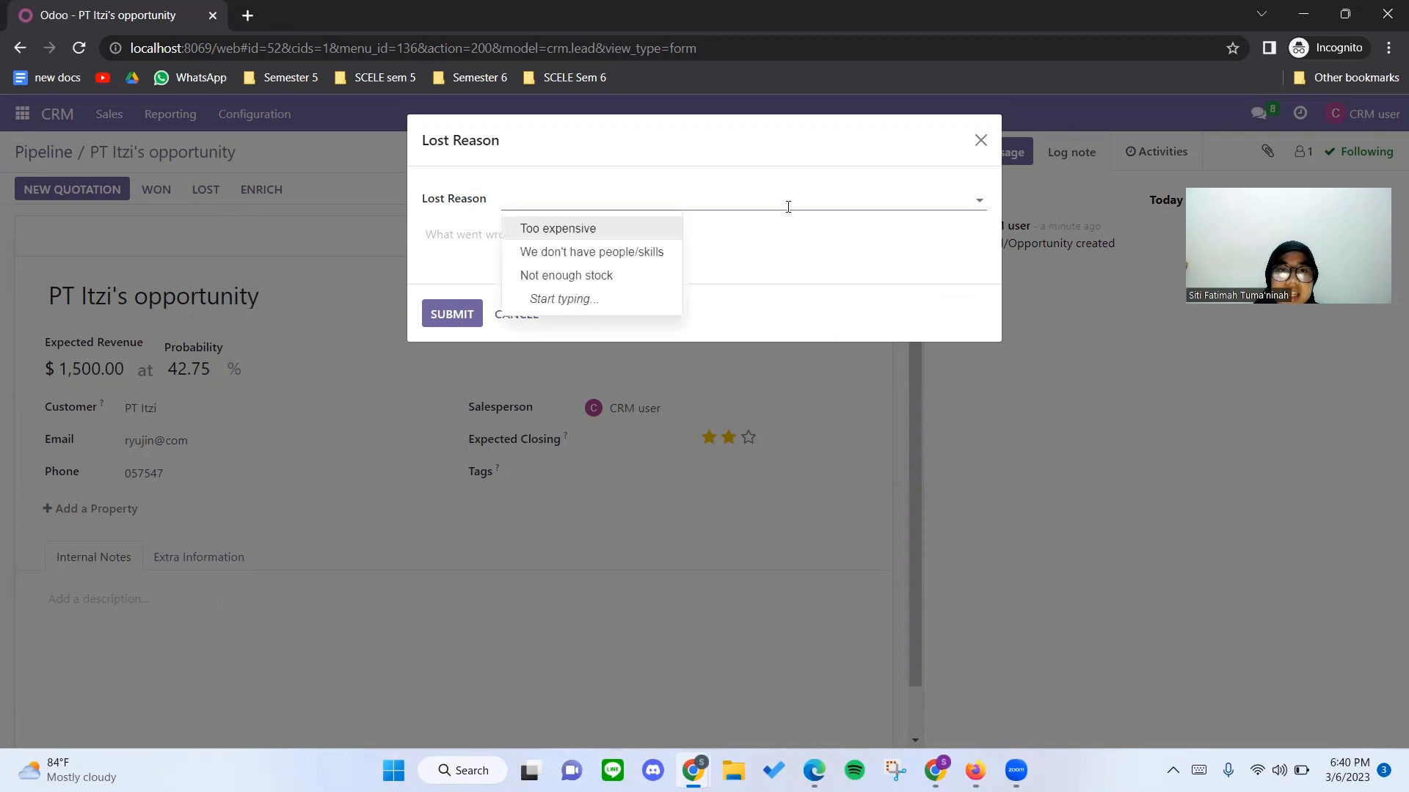
click(620, 225)
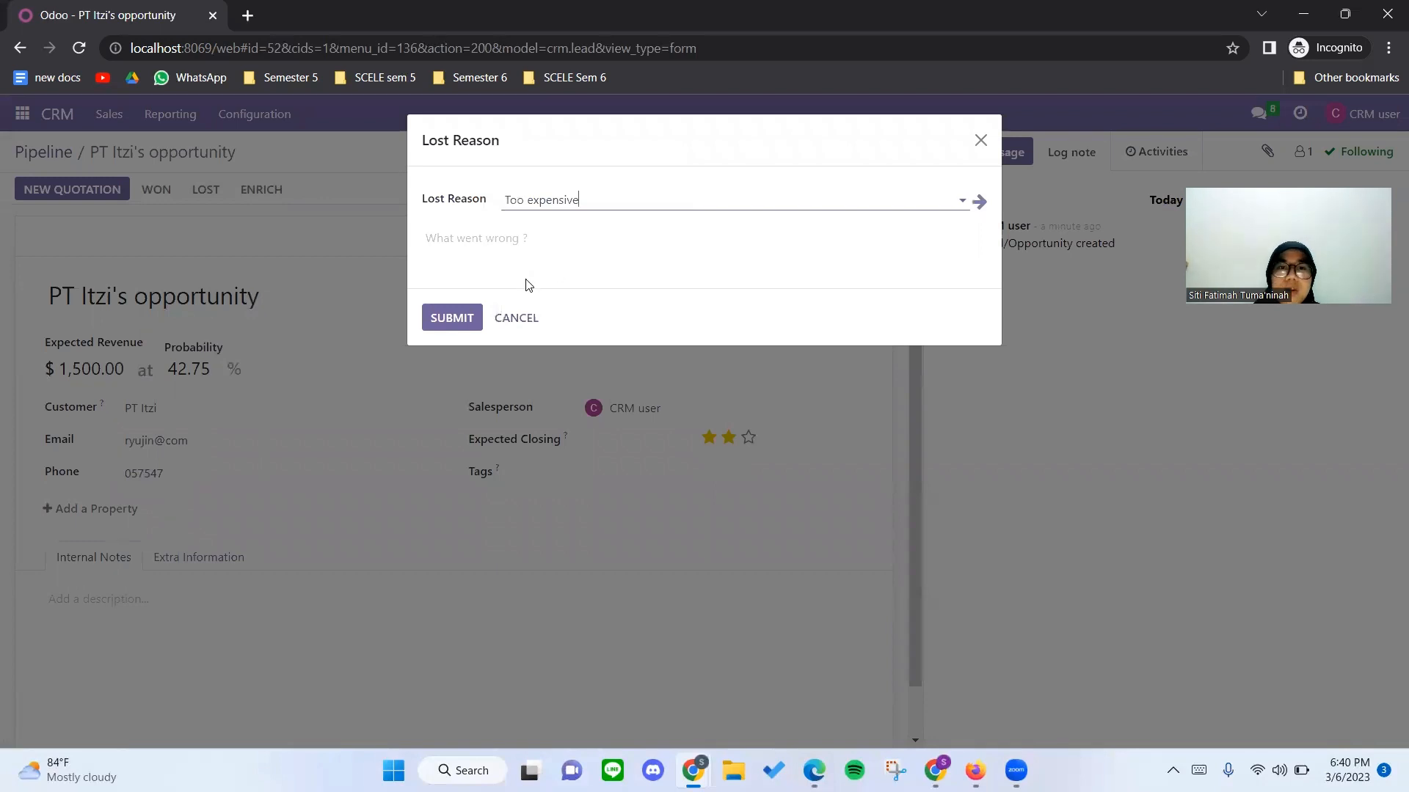
click(450, 321)
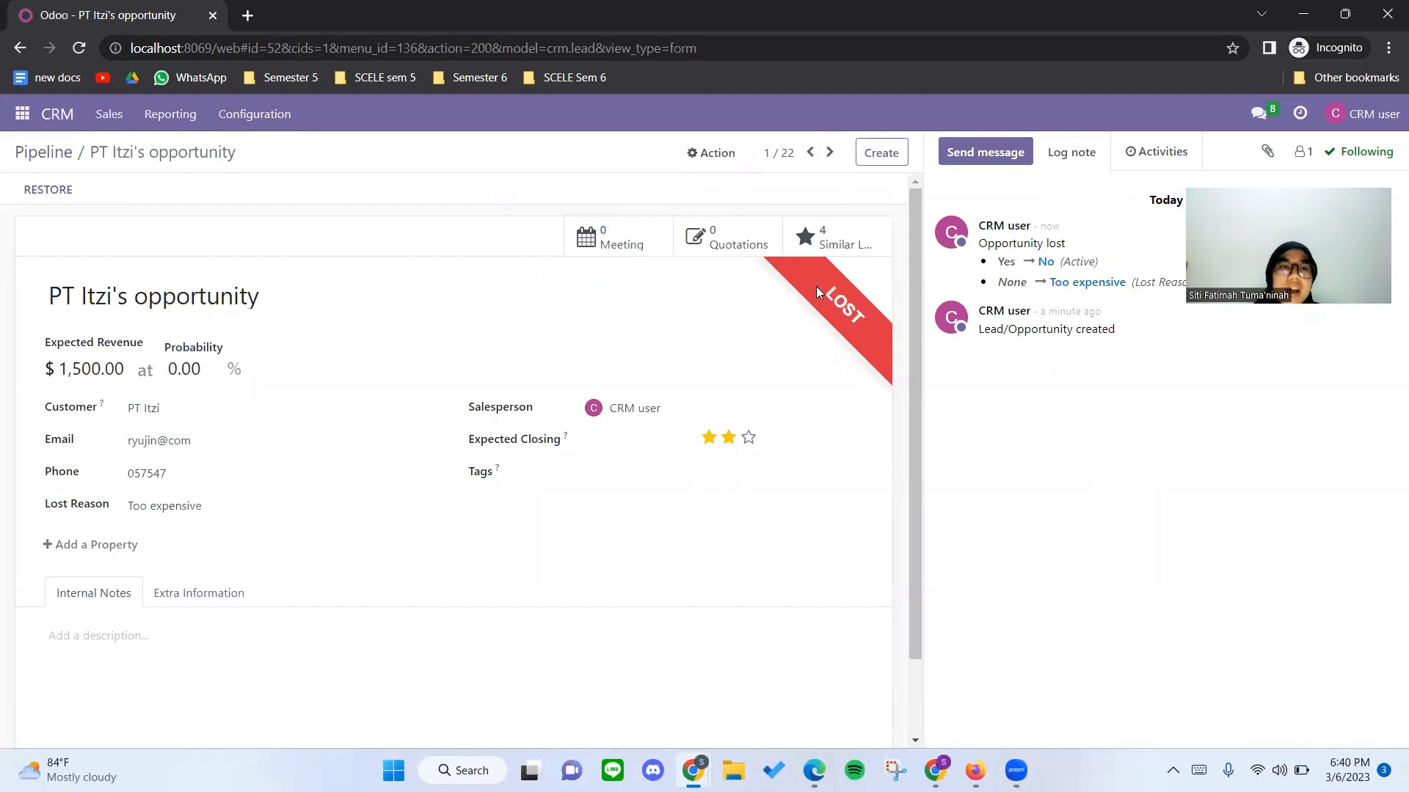
Return to the pipeline and mark the PT stei si opportunity as lost with the reason "Not enough stock".
click(51, 161)
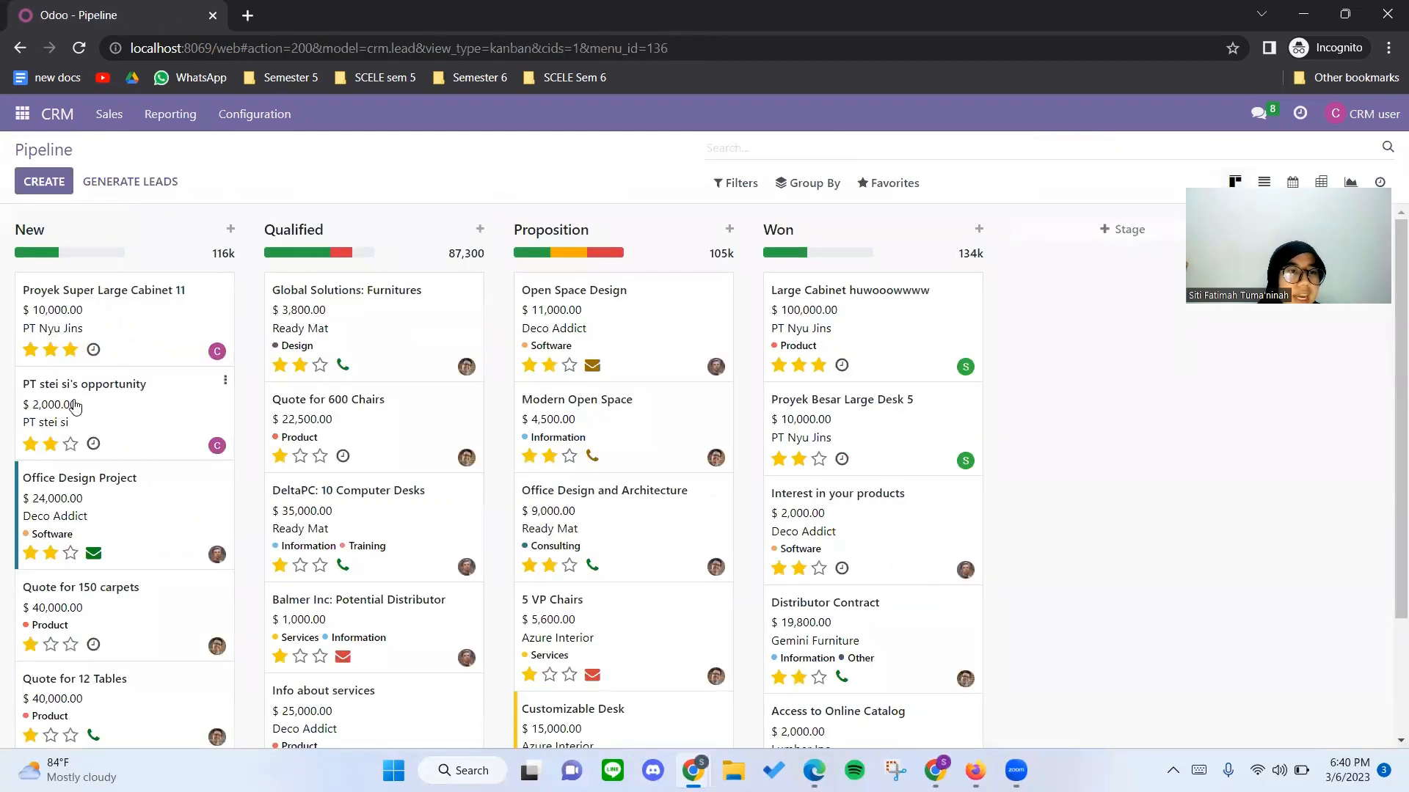
click(75, 406)
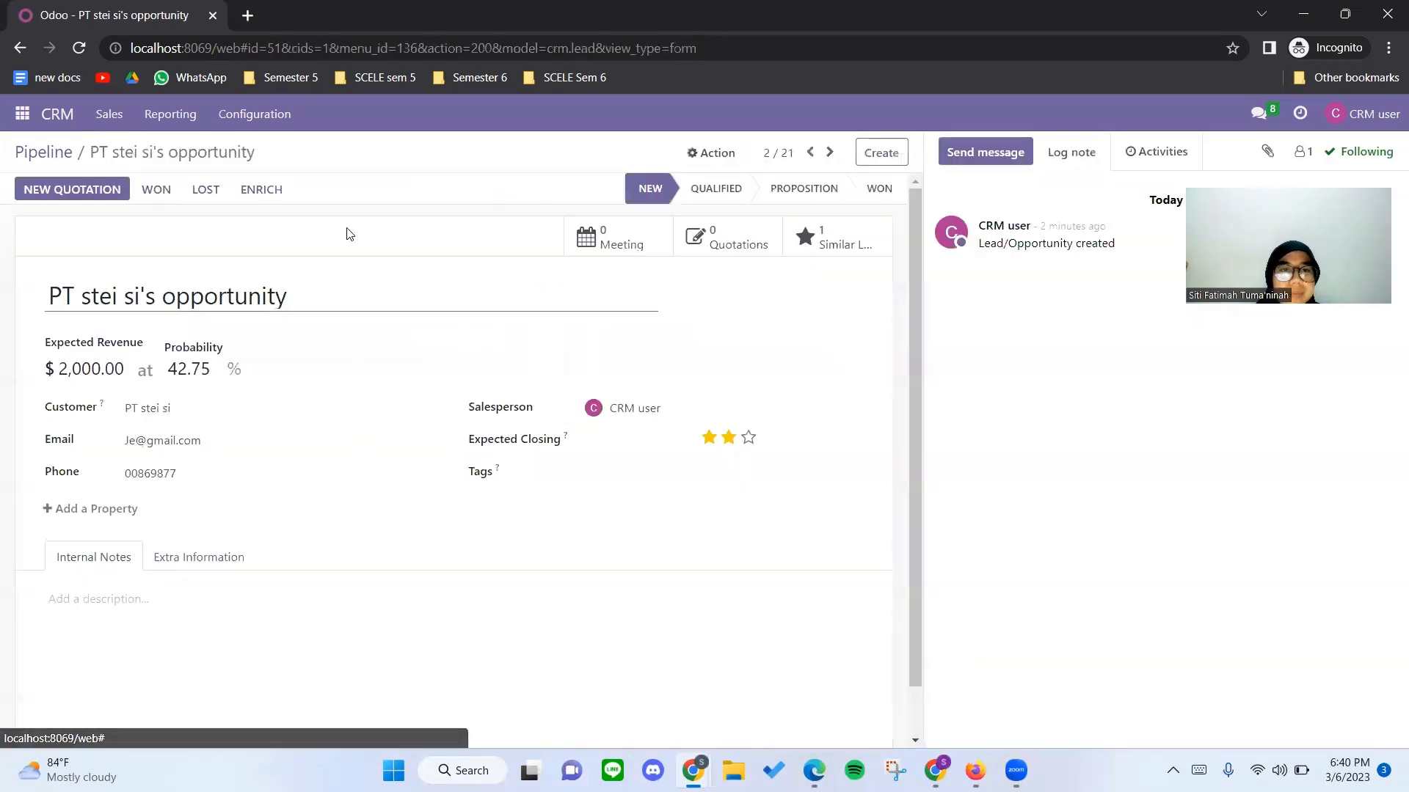
click(206, 191)
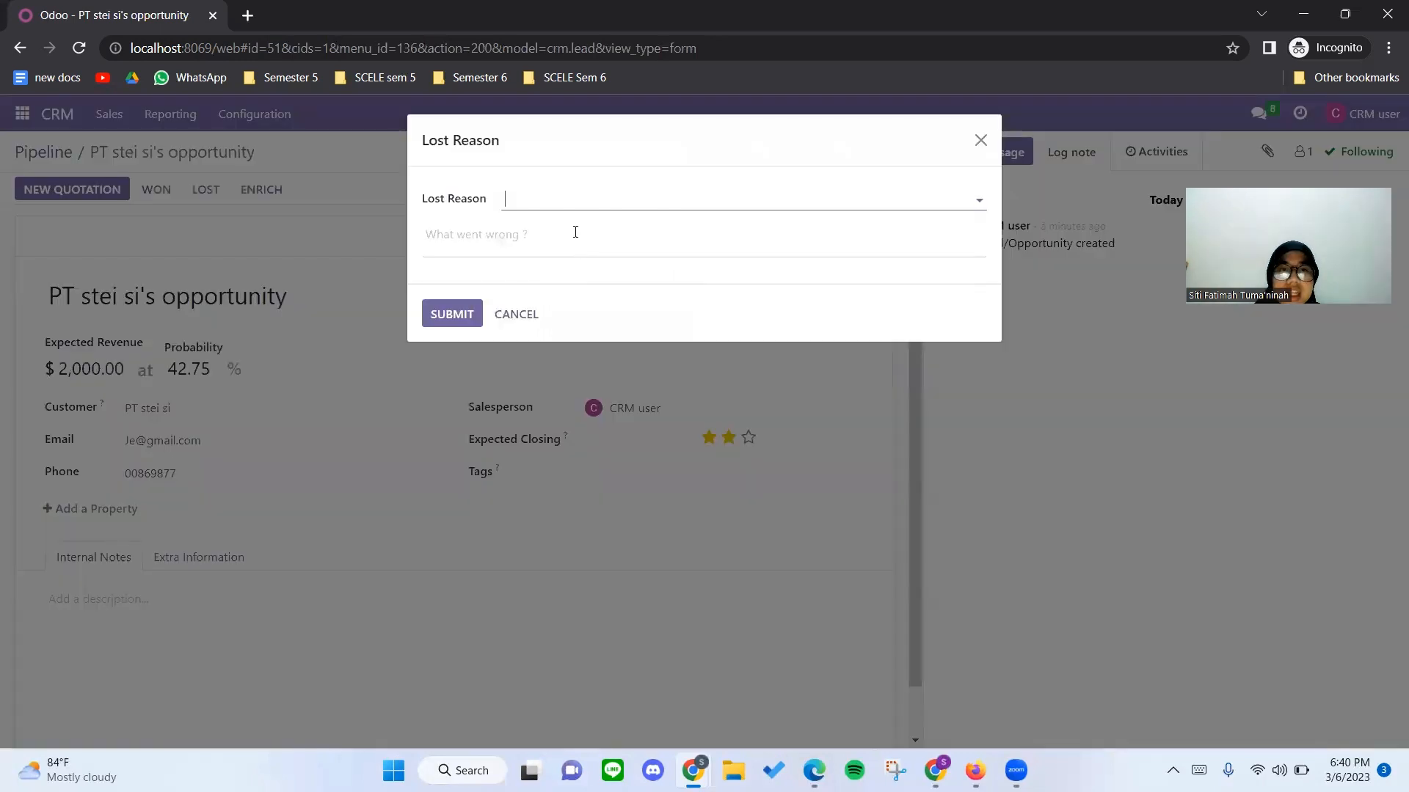
click(567, 202)
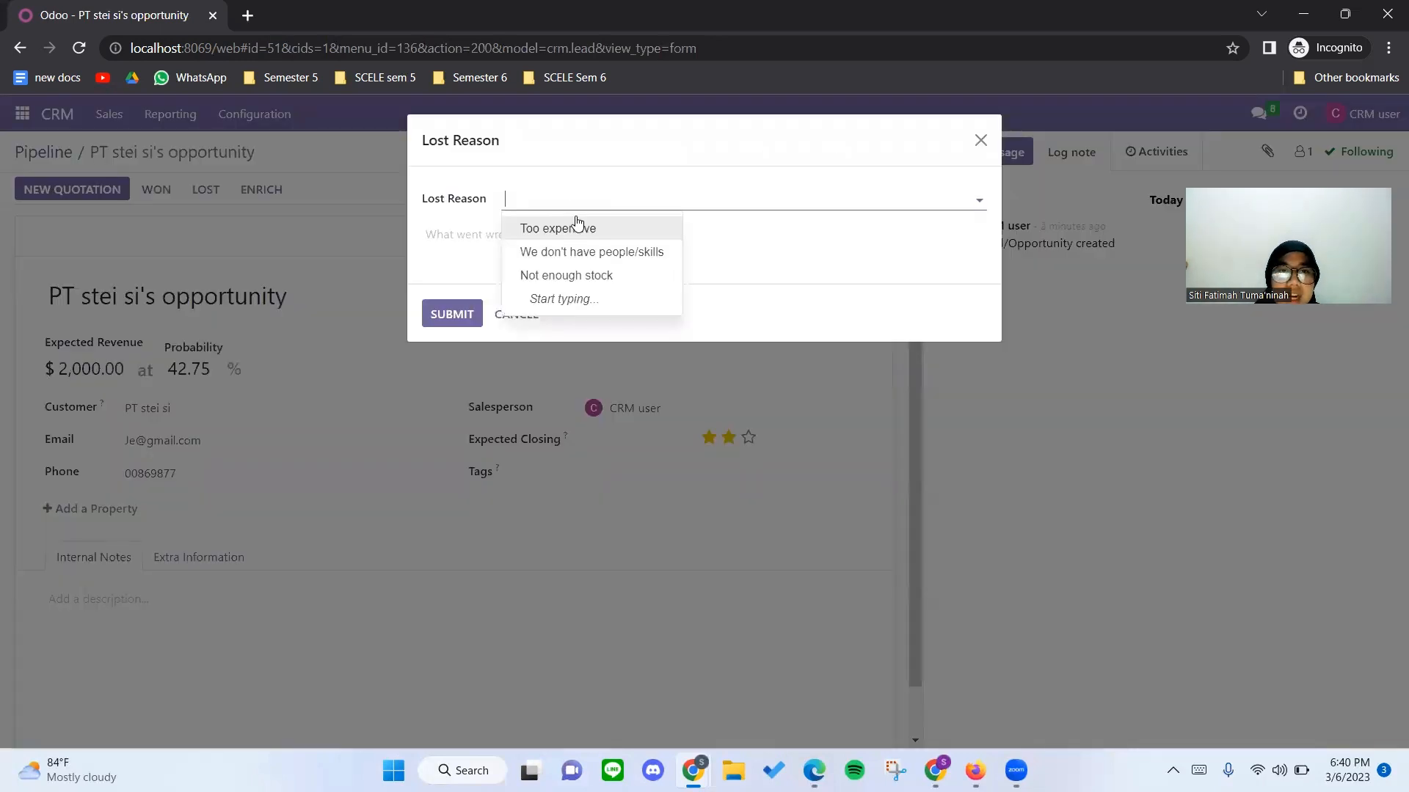
click(610, 277)
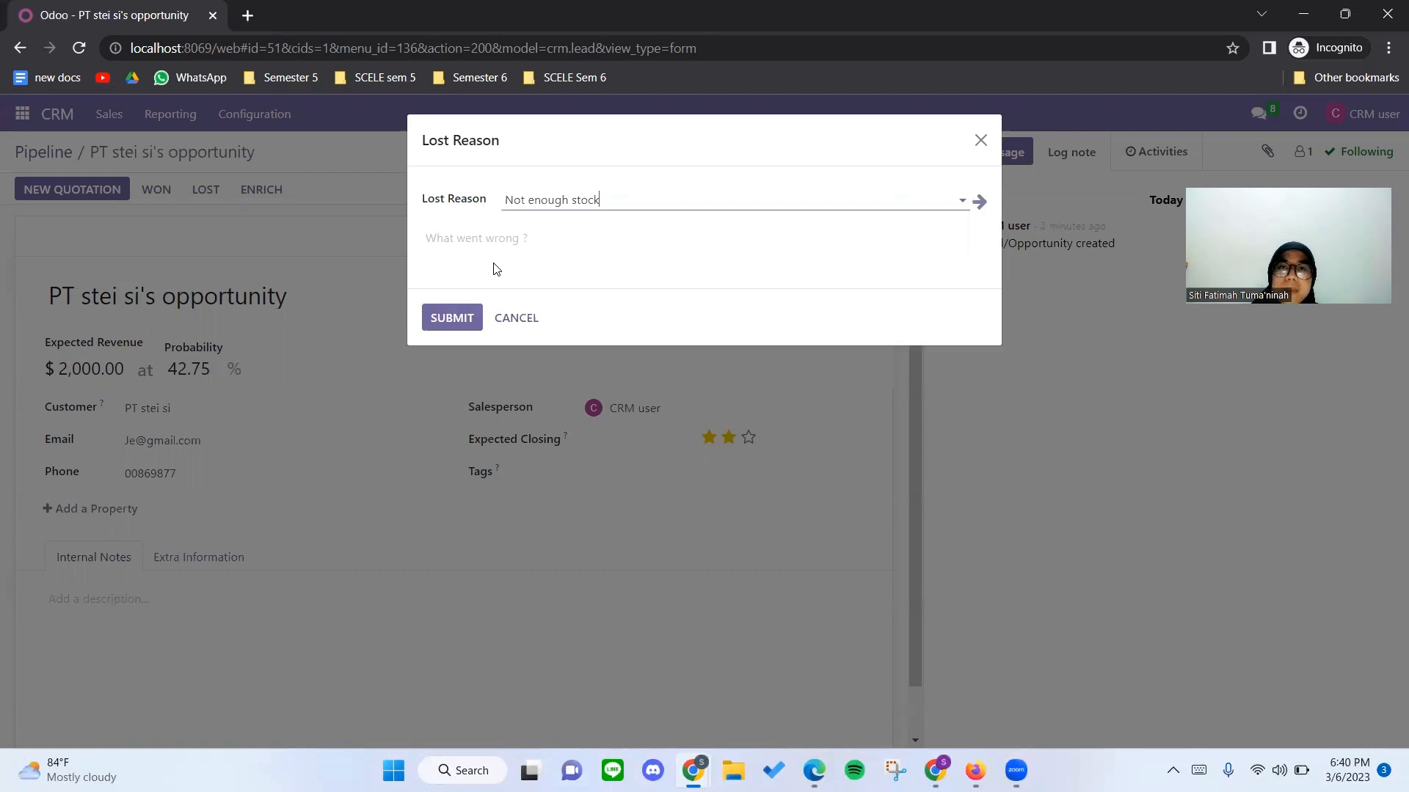
click(463, 316)
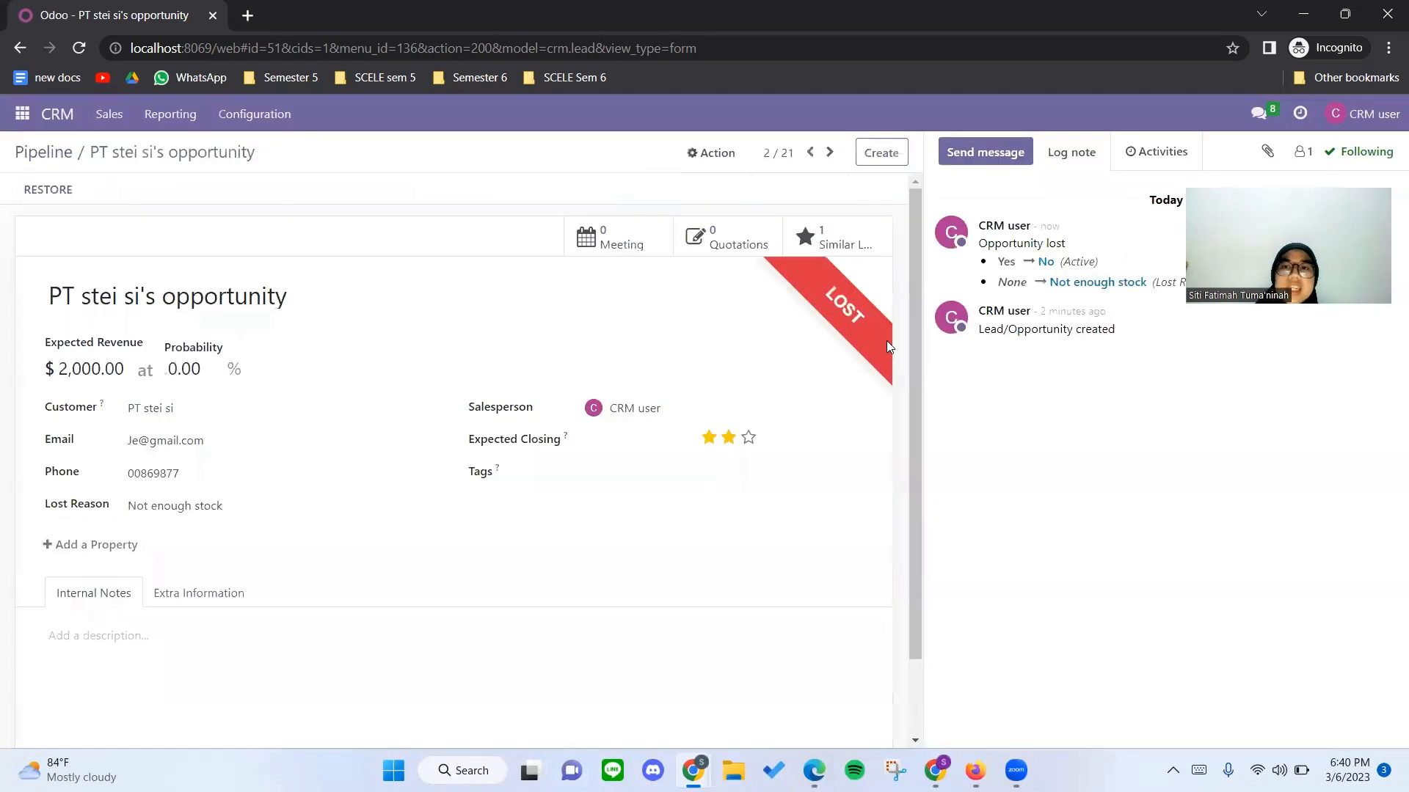
Open the "Proyek Super Large Cabinet 11" opportunity from the pipeline and set its probability to 90%.
click(63, 154)
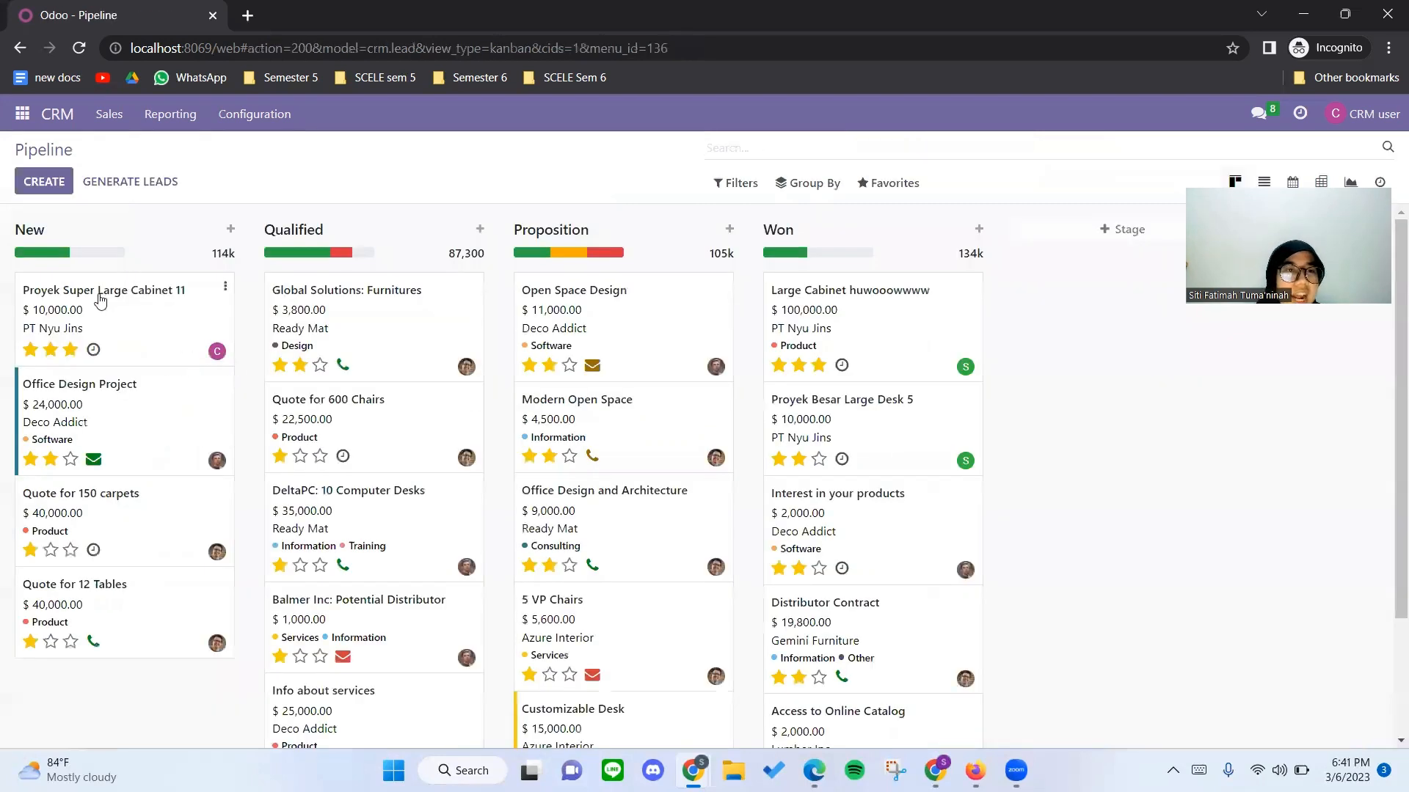
click(101, 300)
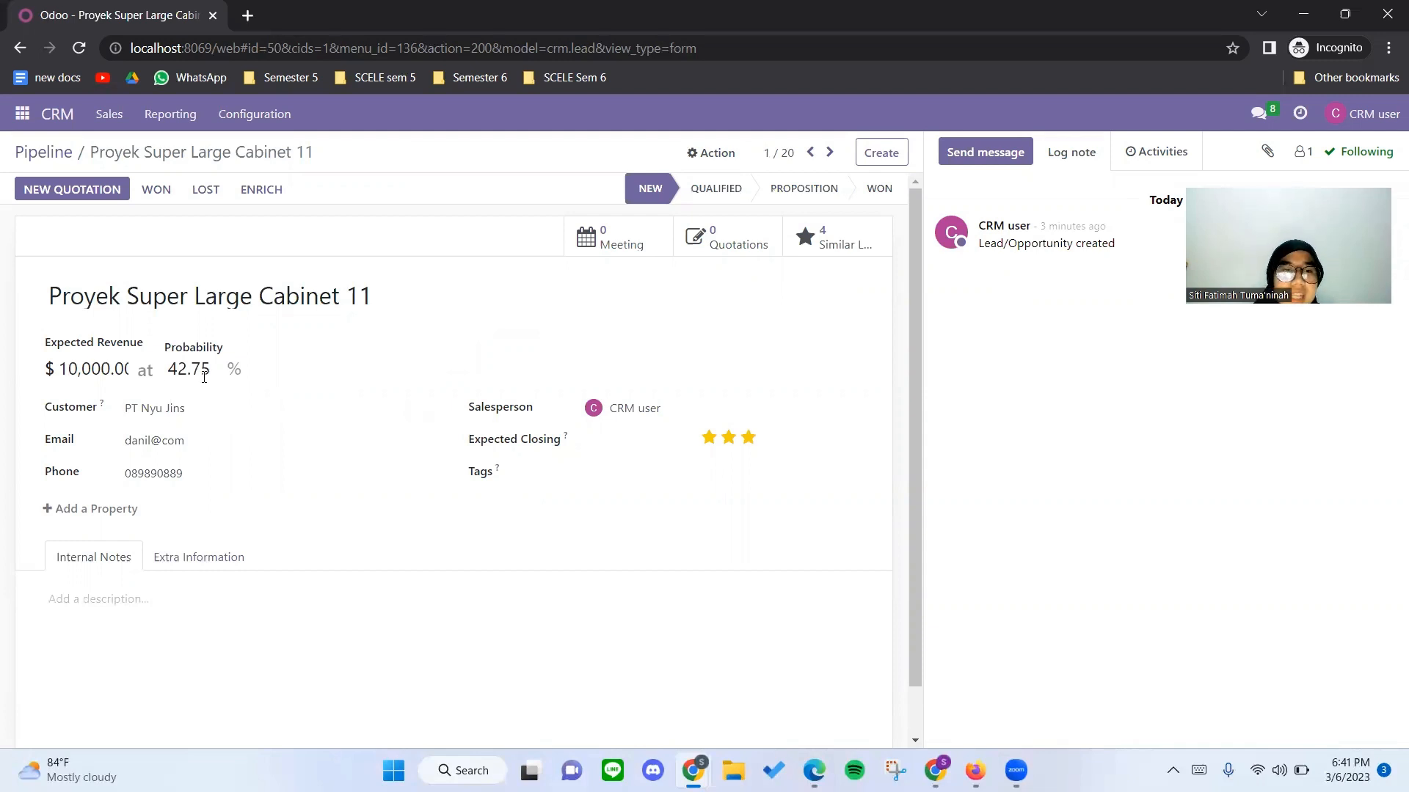
drag(210, 369, 170, 368)
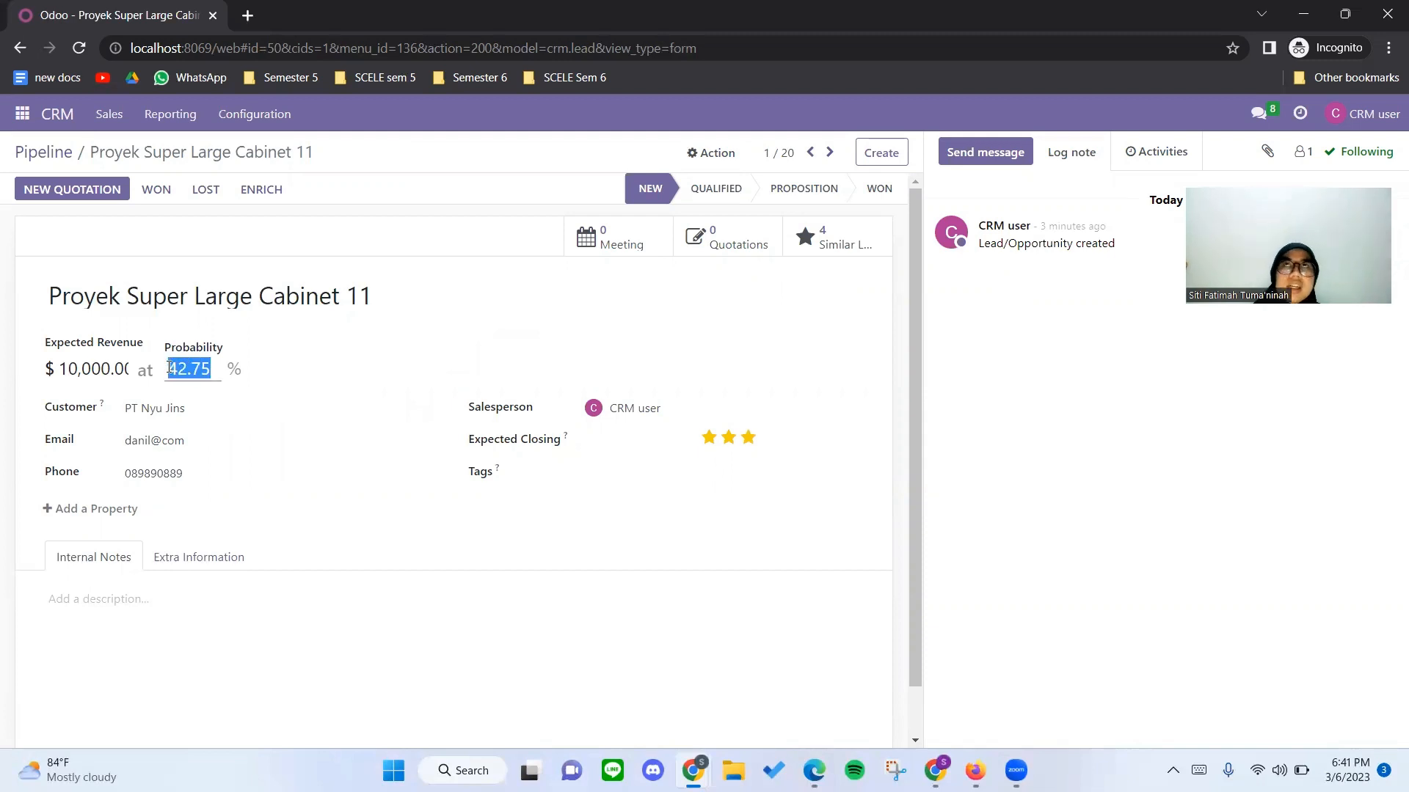
text(90)
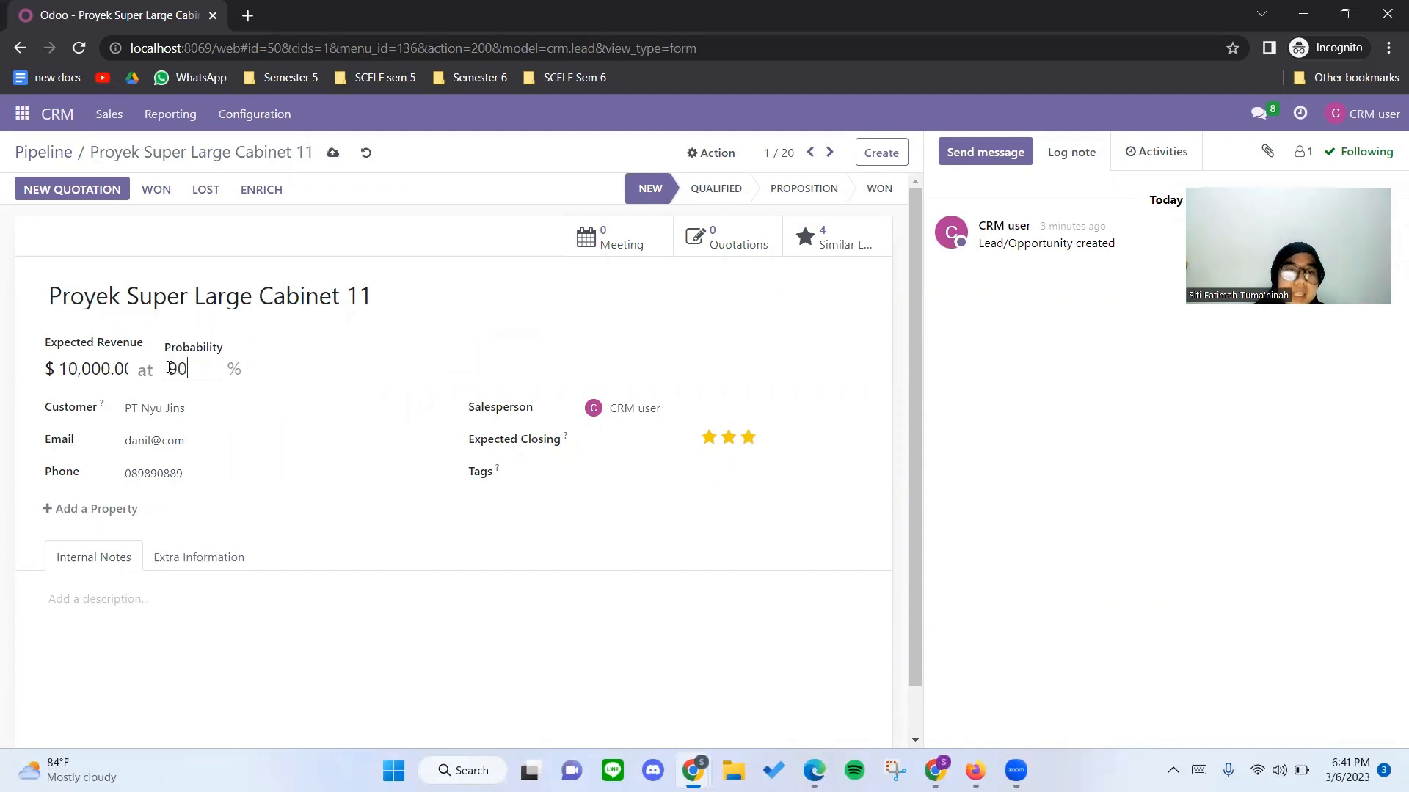
click(326, 373)
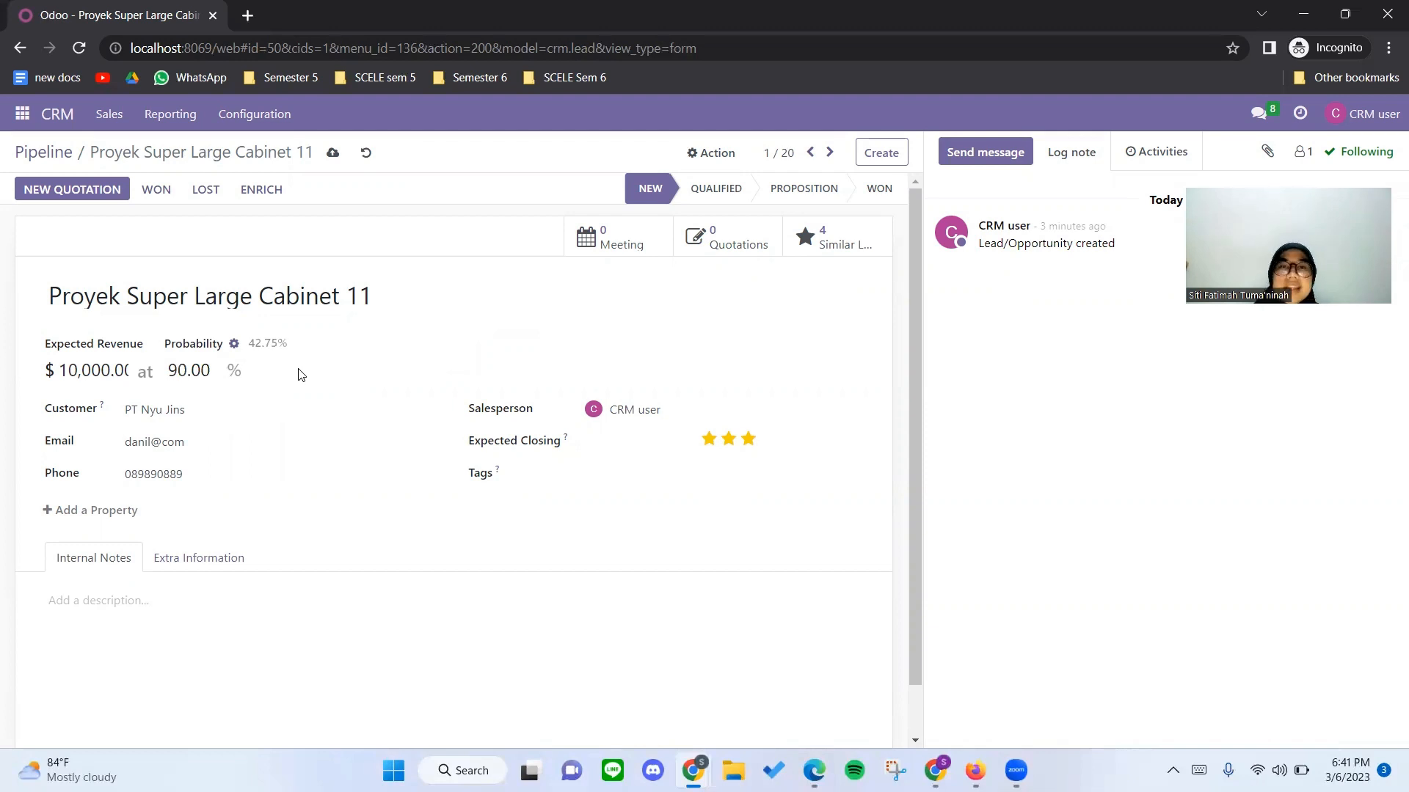
Assign Sales user as the opportunity's salesperson, add the Product tag and save the record.
click(616, 410)
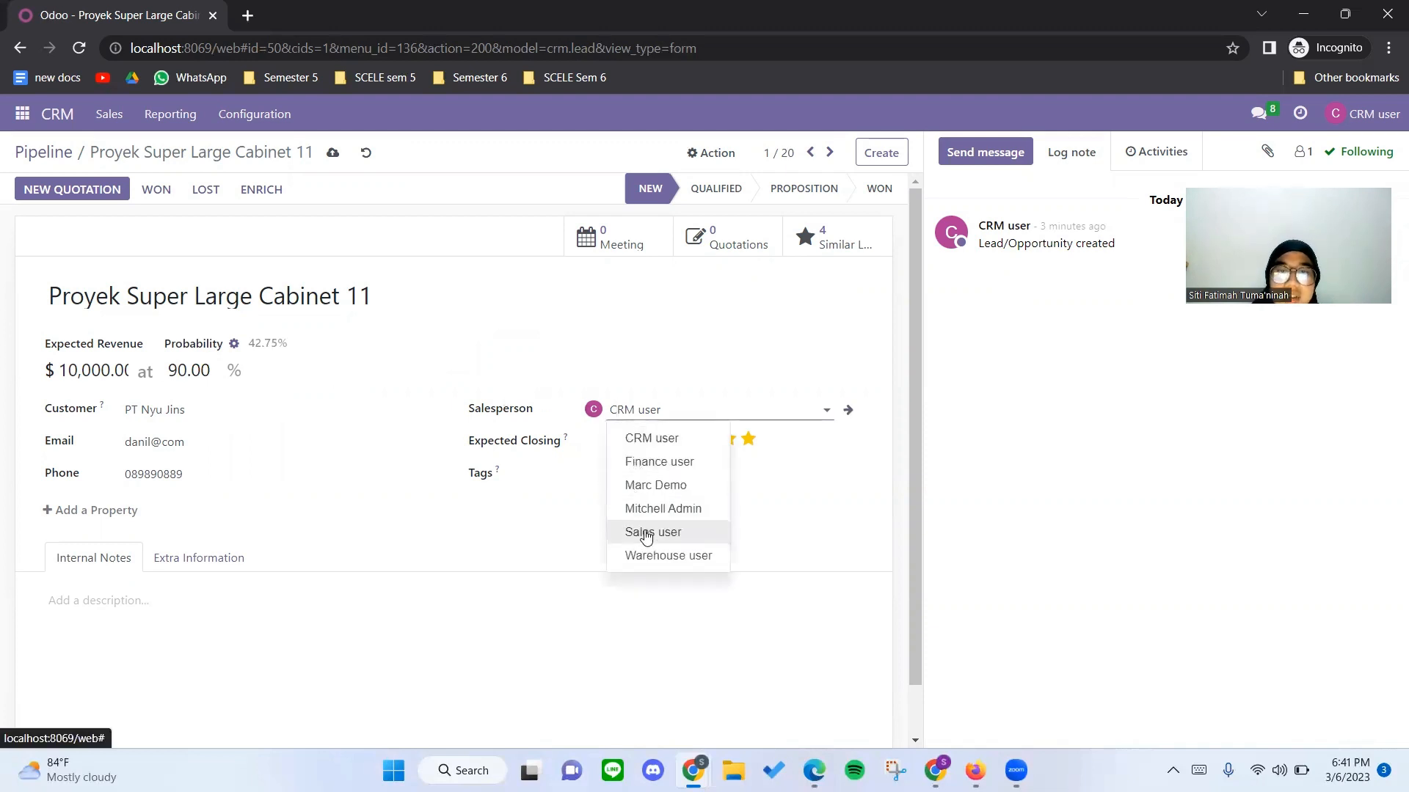
click(646, 534)
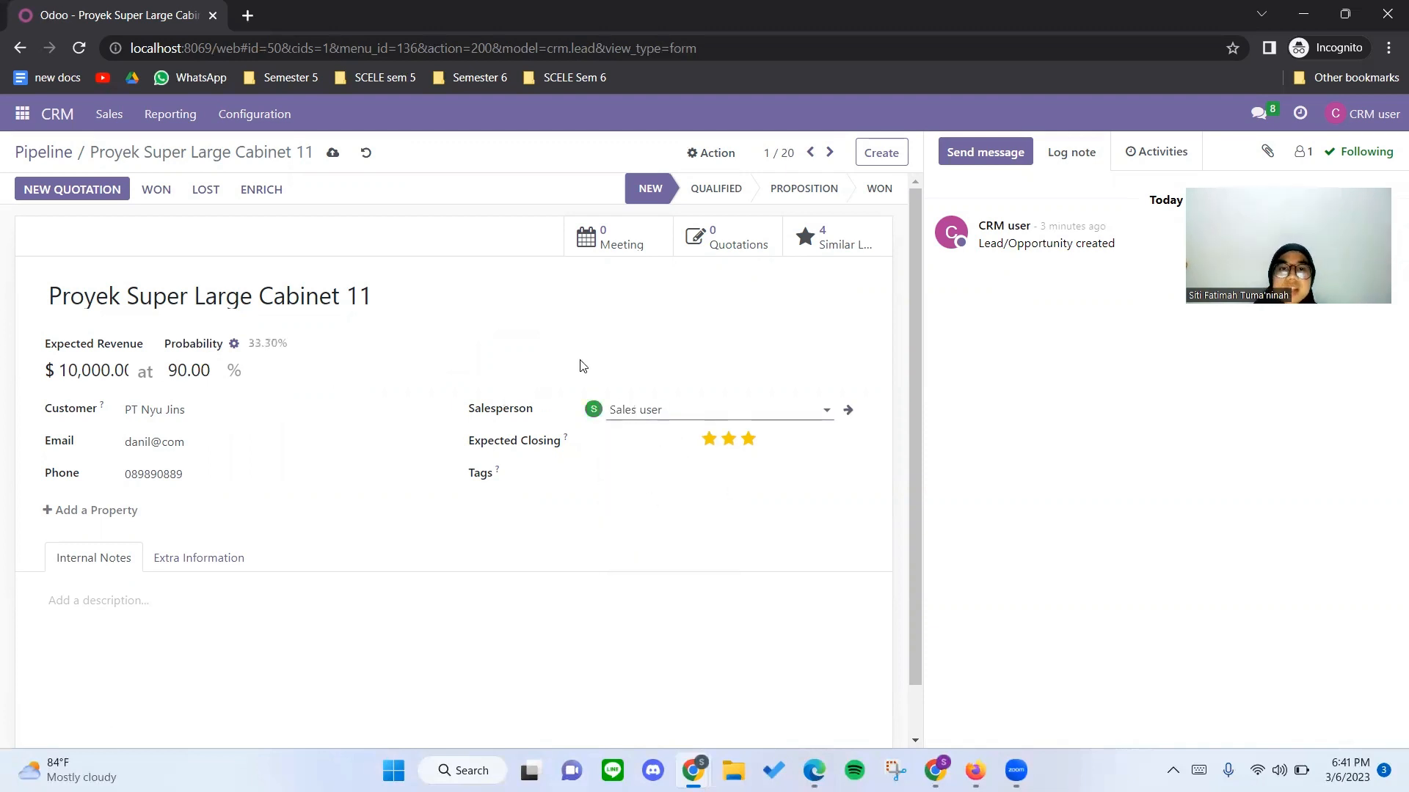
click(534, 479)
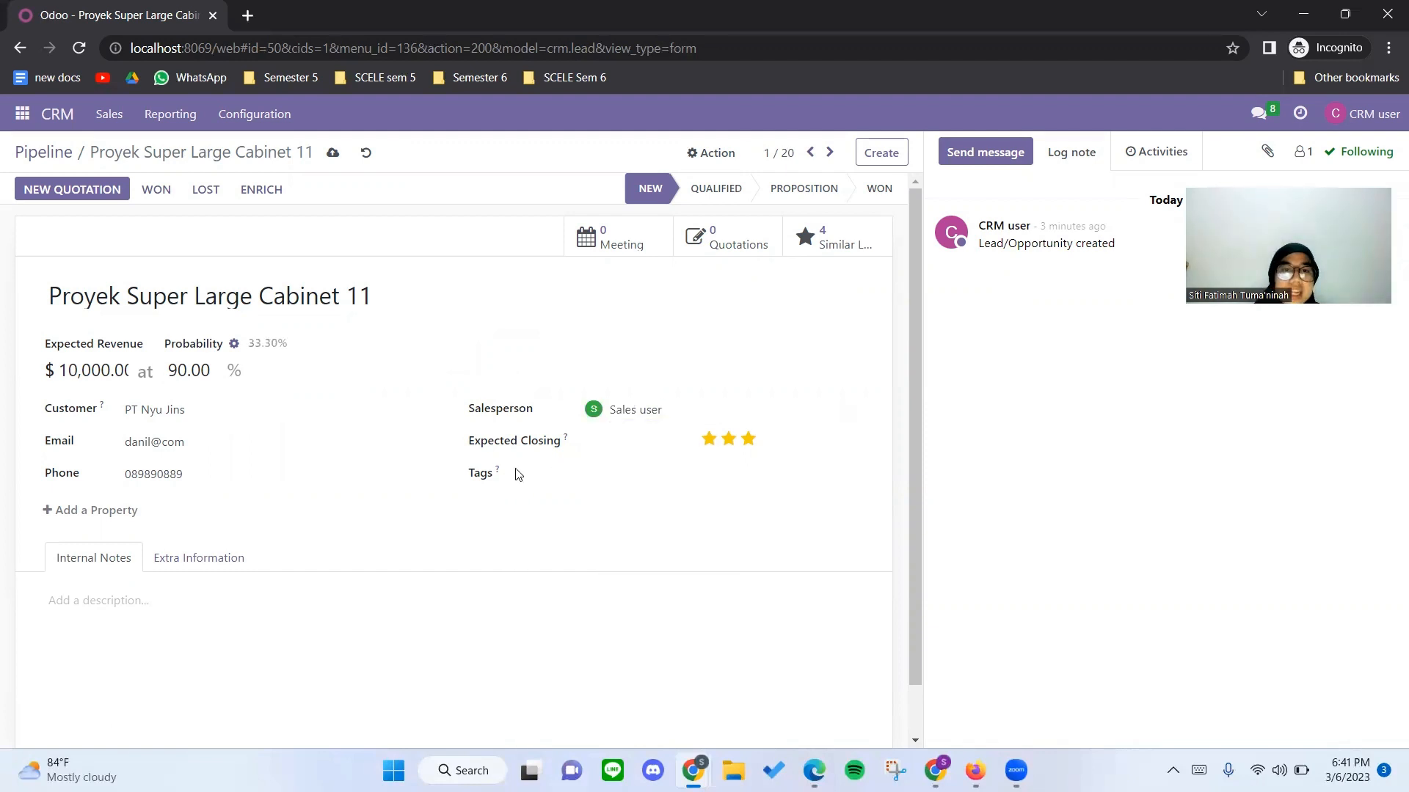
click(490, 476)
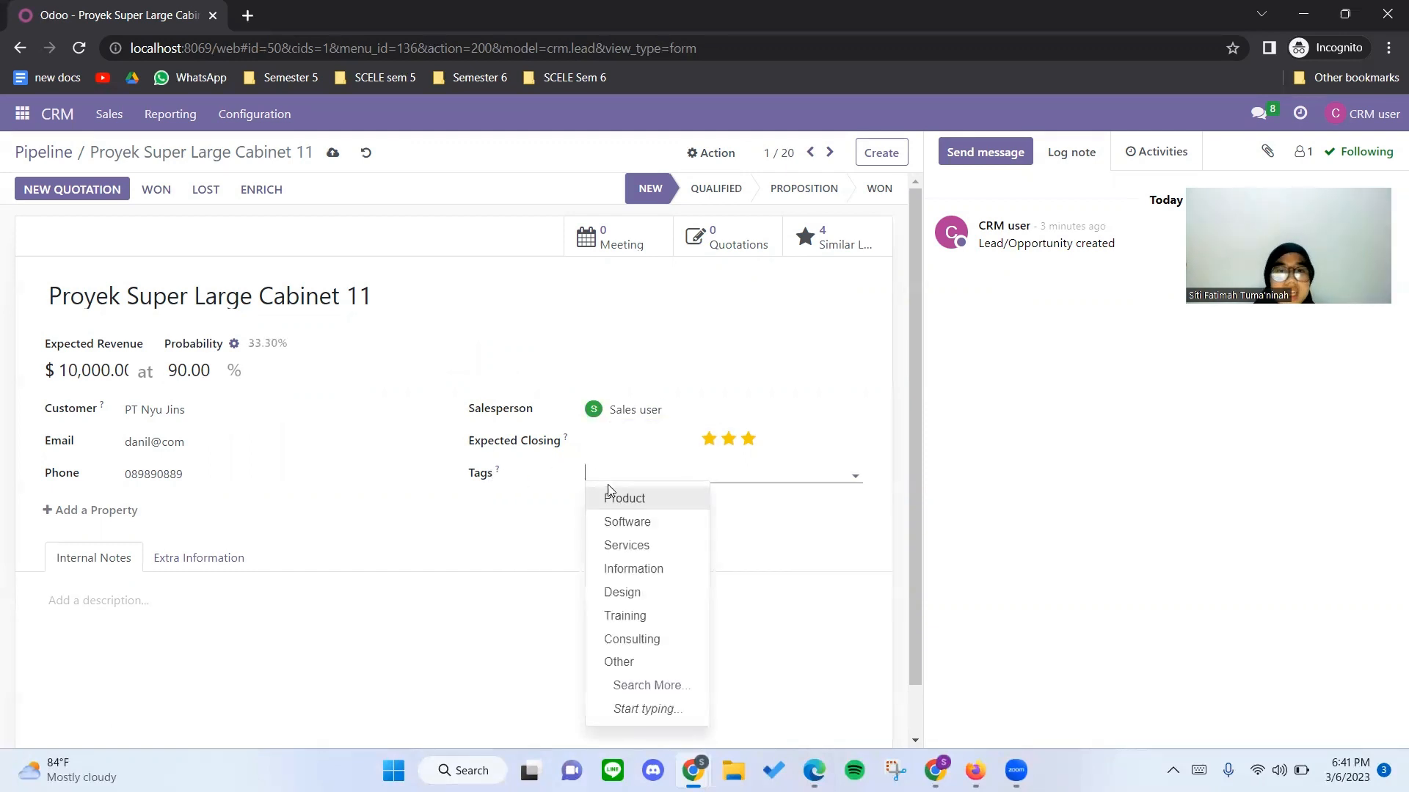
click(620, 500)
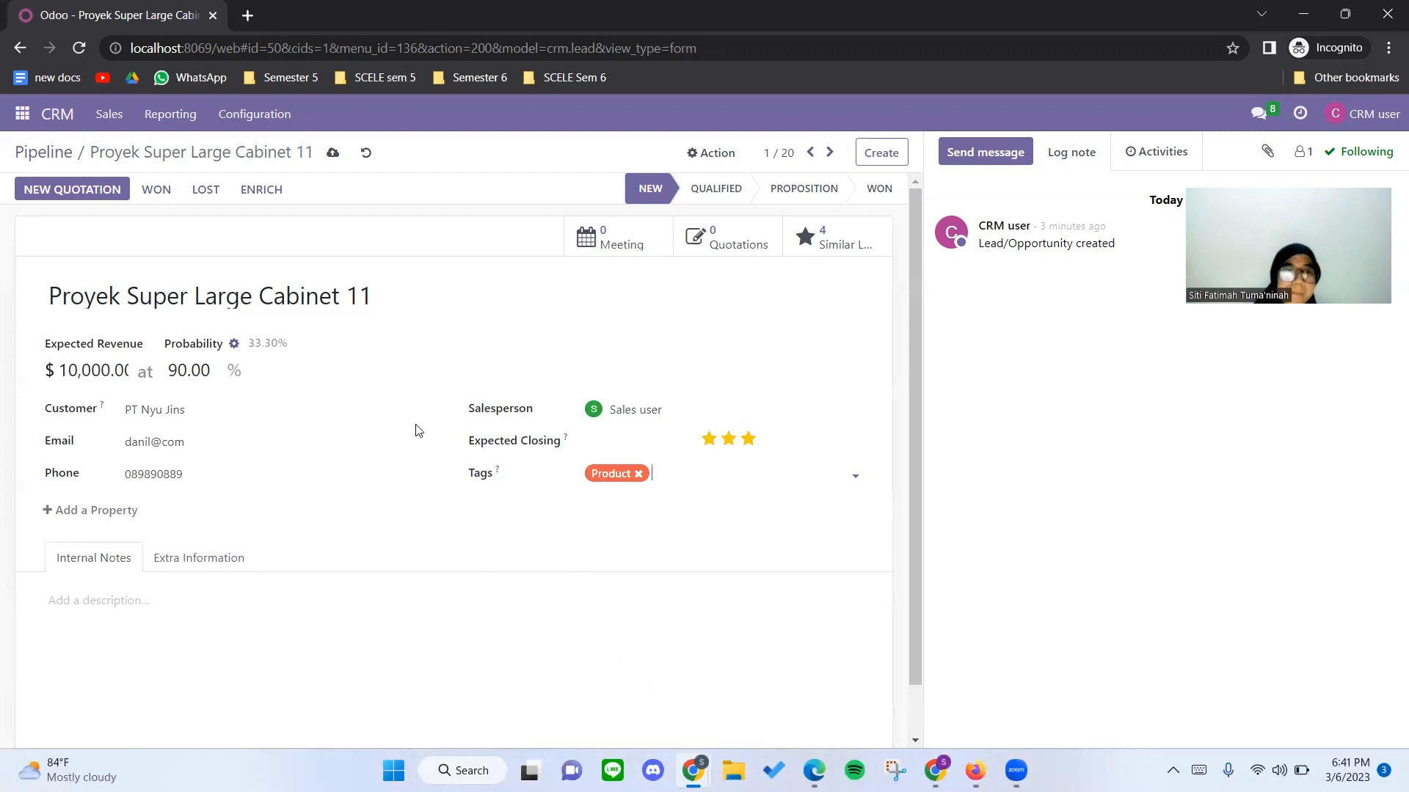
click(334, 153)
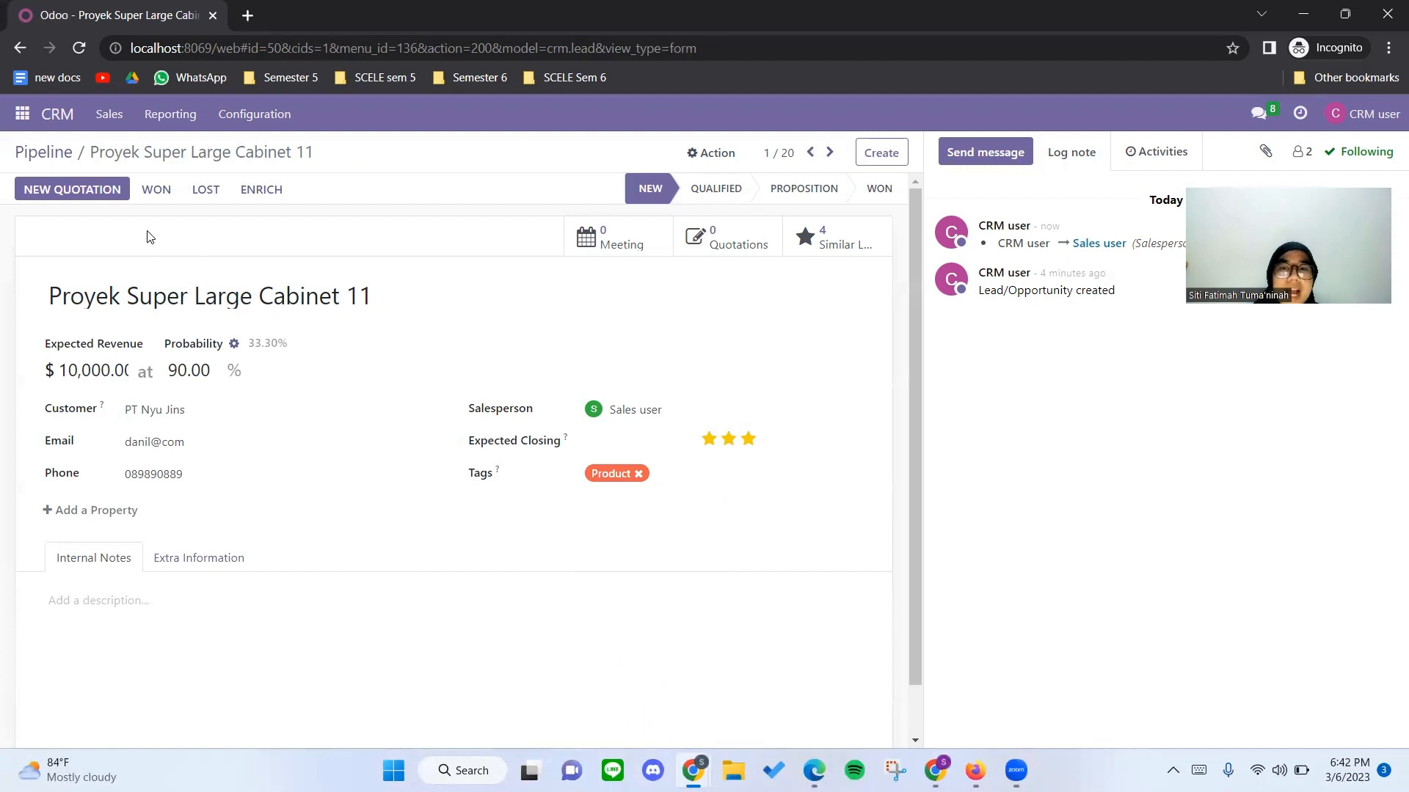
Create a new quotation from the opportunity for PT Nyu Jins and set its expiration to 04/06/2023.
click(99, 194)
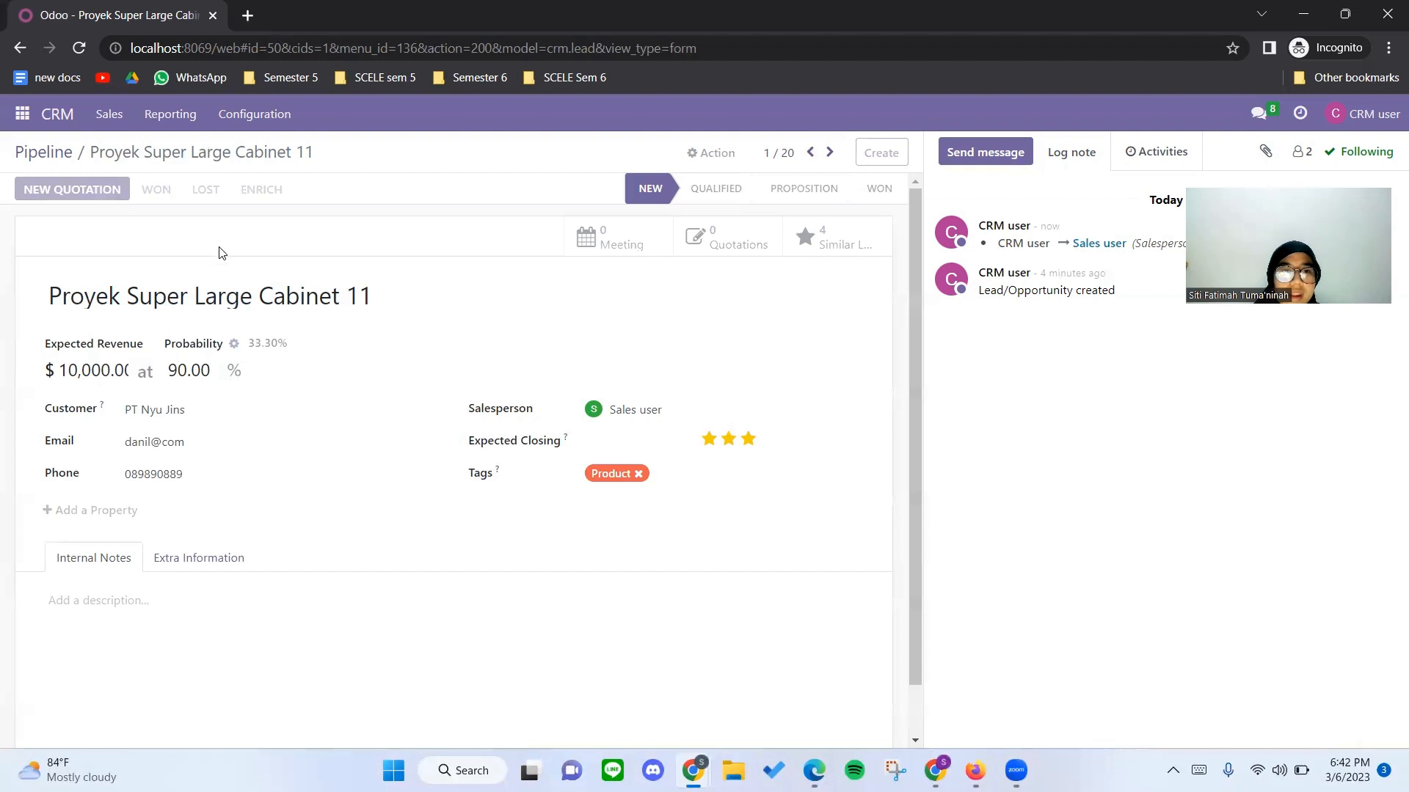
click(313, 342)
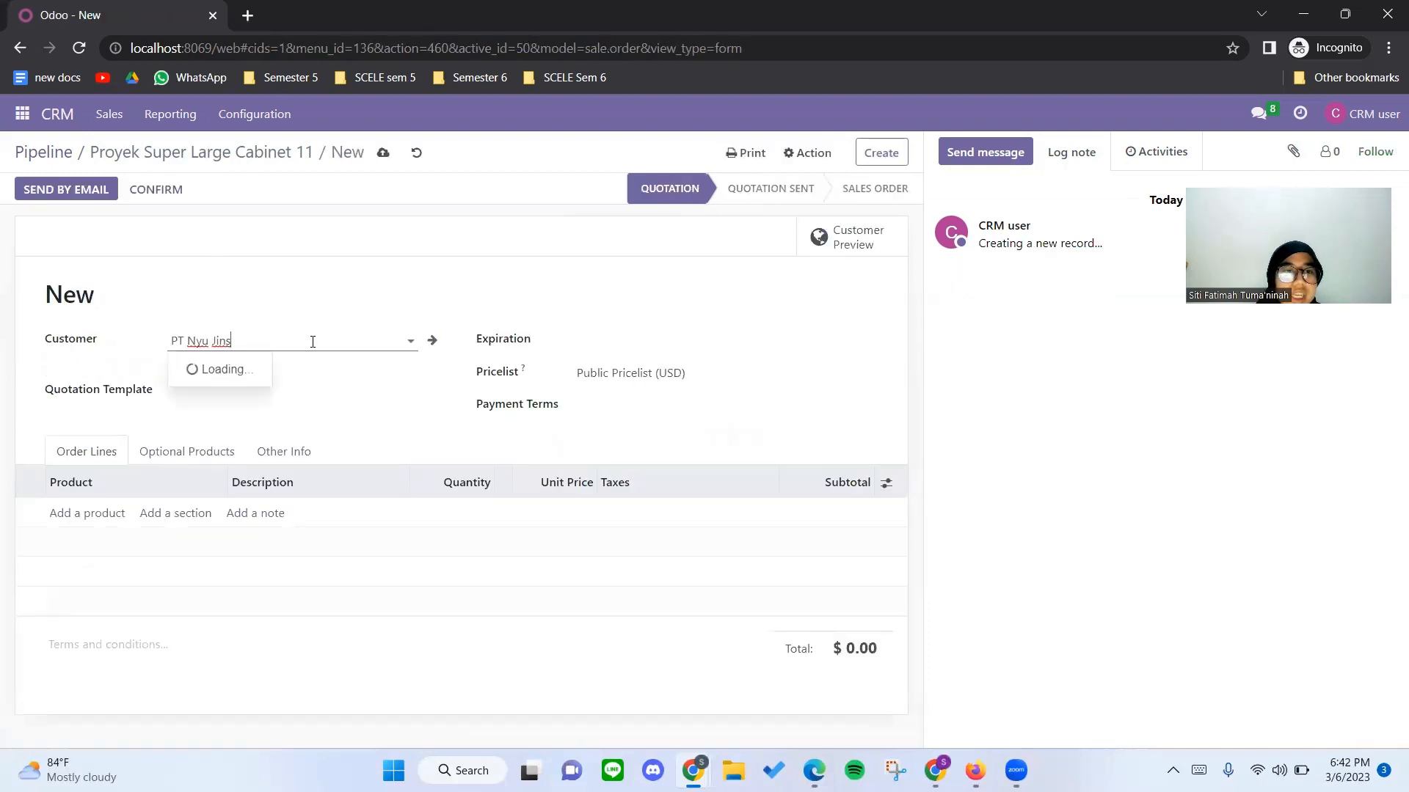
click(374, 293)
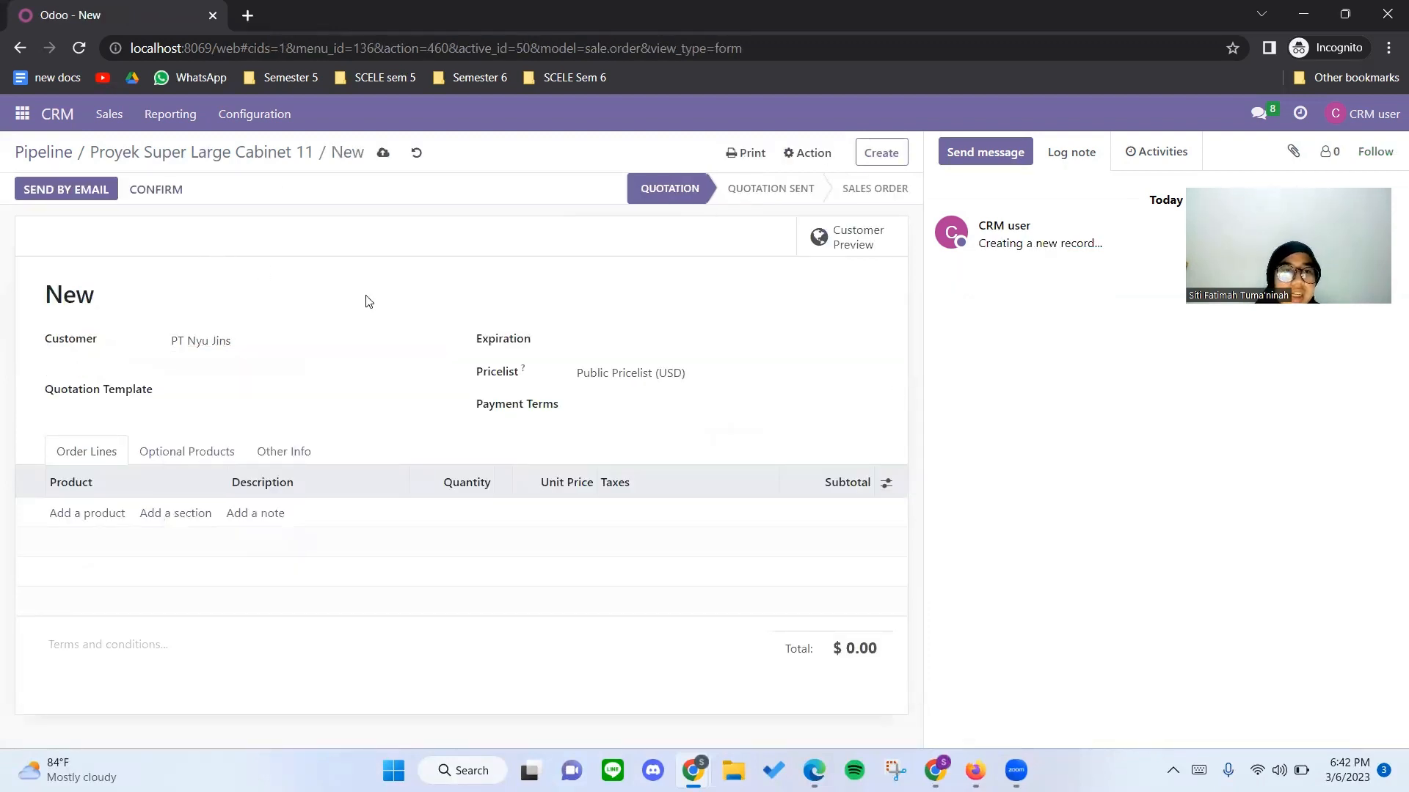
click(595, 346)
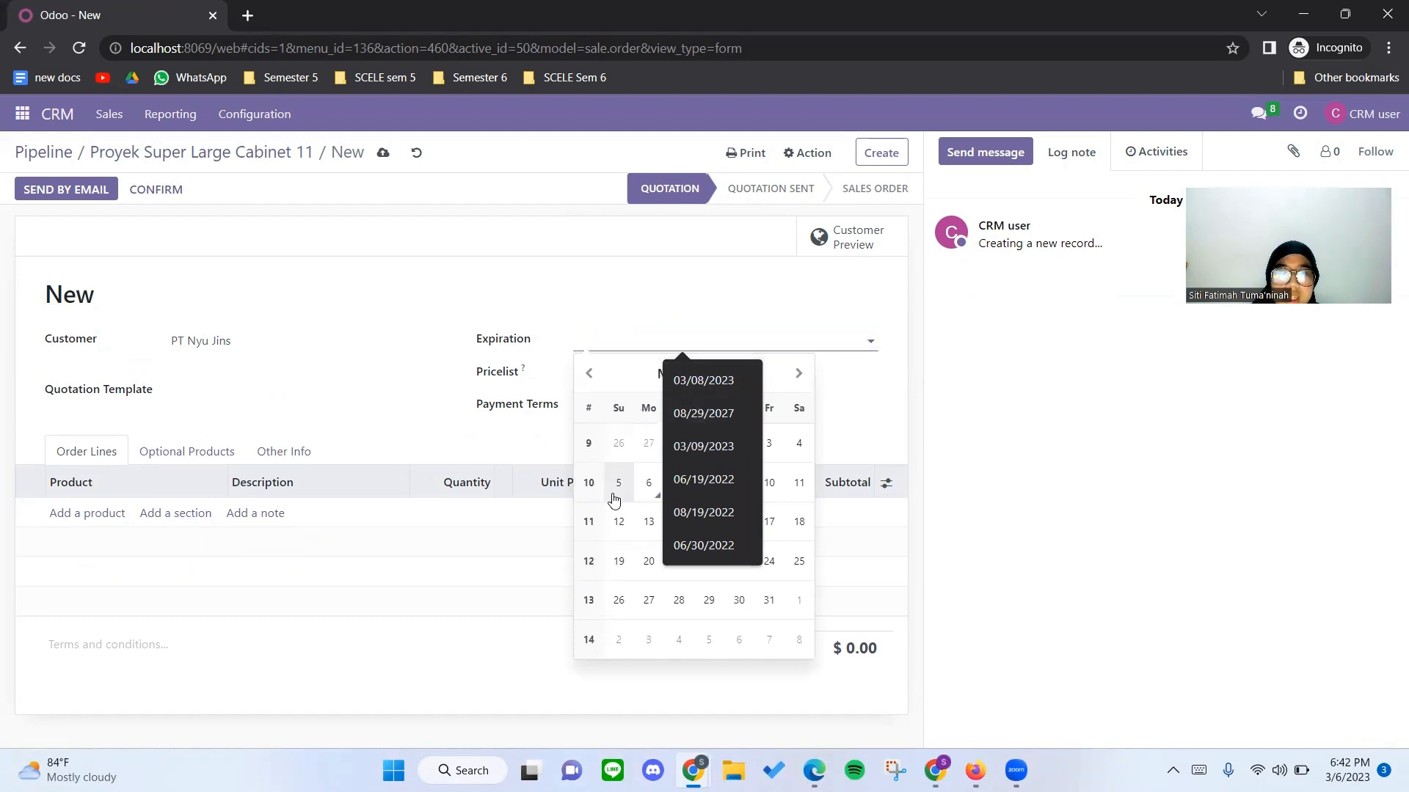
click(649, 483)
click(591, 345)
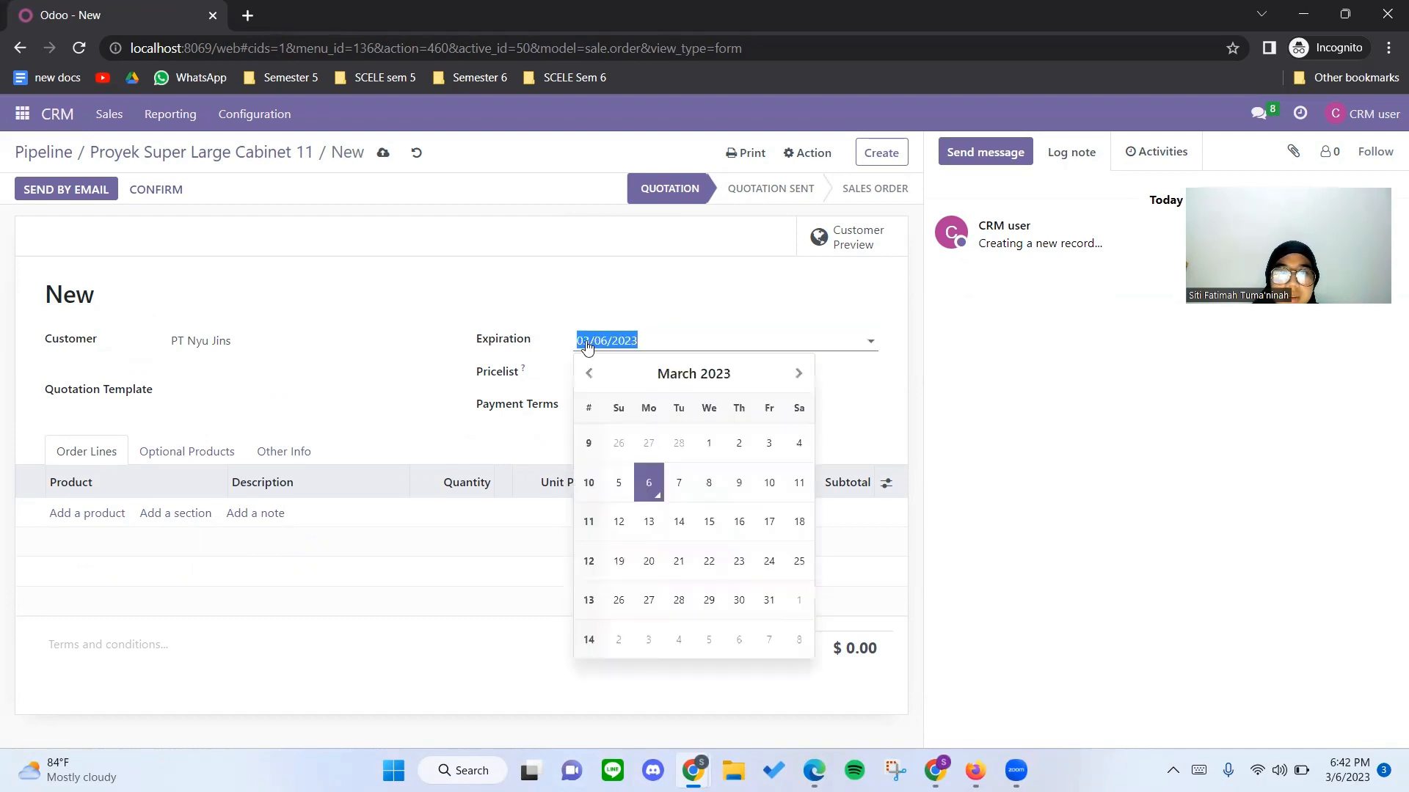
text(04/06/2023)
click(472, 312)
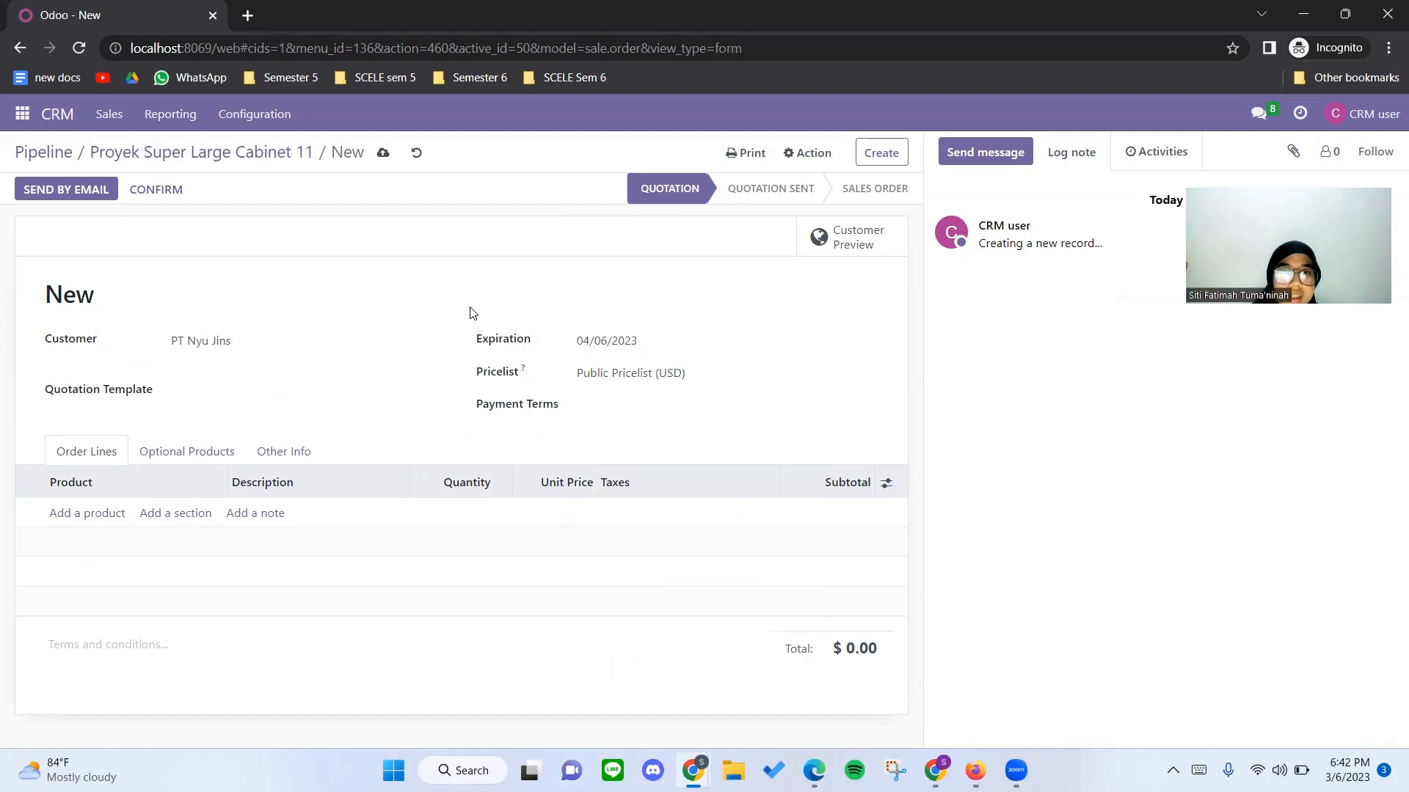
Keep the Public Pricelist (USD) and set the quotation's payment terms to Immediate Payment.
click(608, 373)
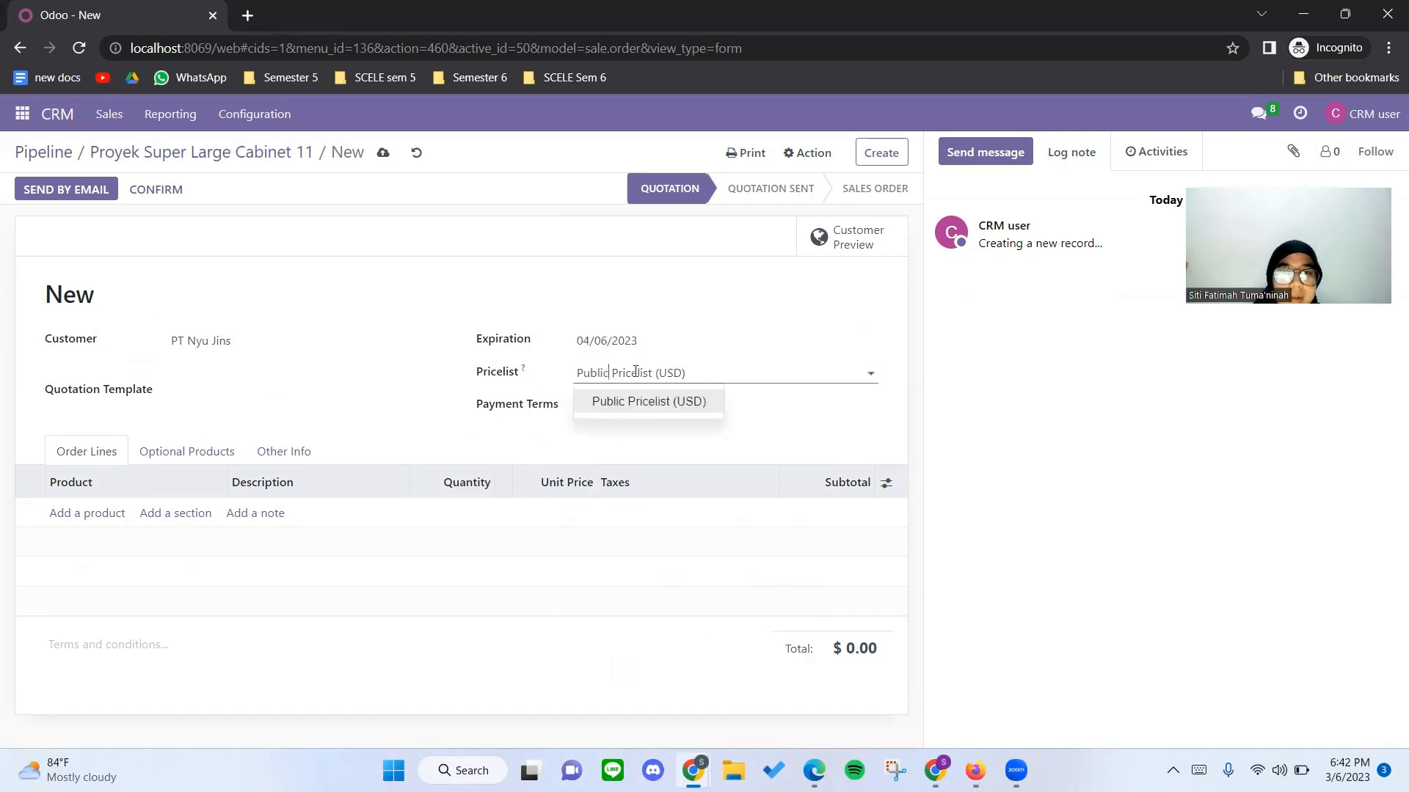
click(749, 406)
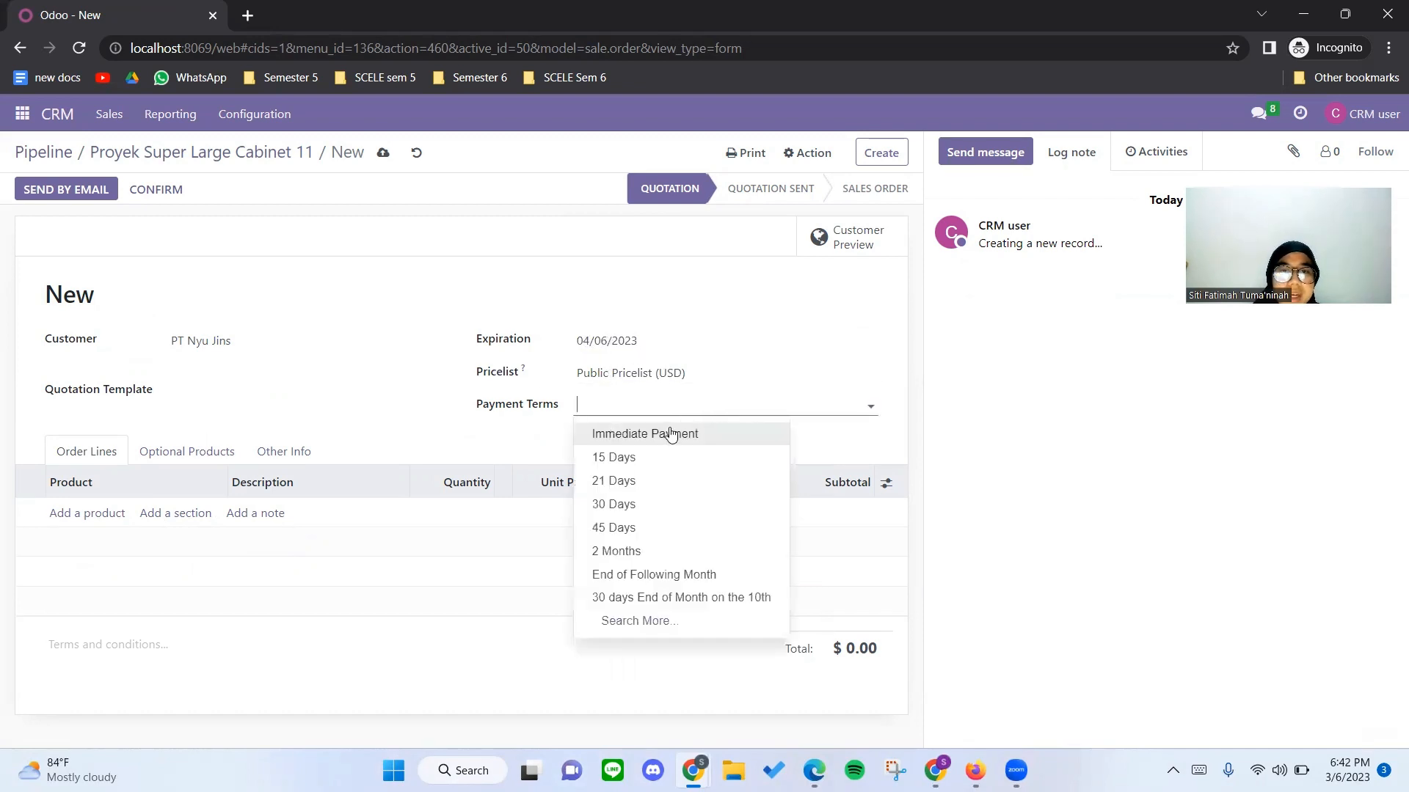
click(670, 433)
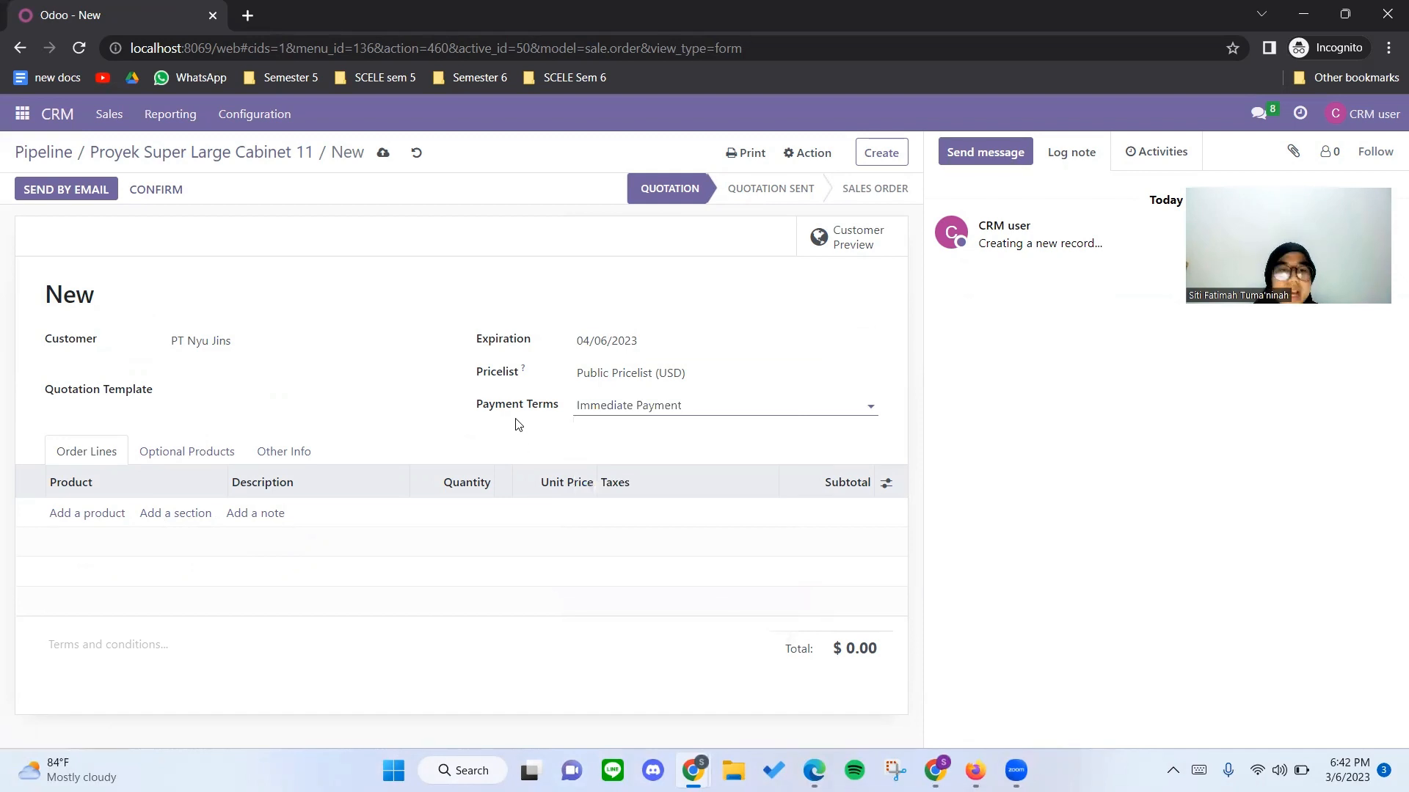
Add the [E-COM07] Large Cabinet product to the order lines with a quantity of 11.
click(92, 513)
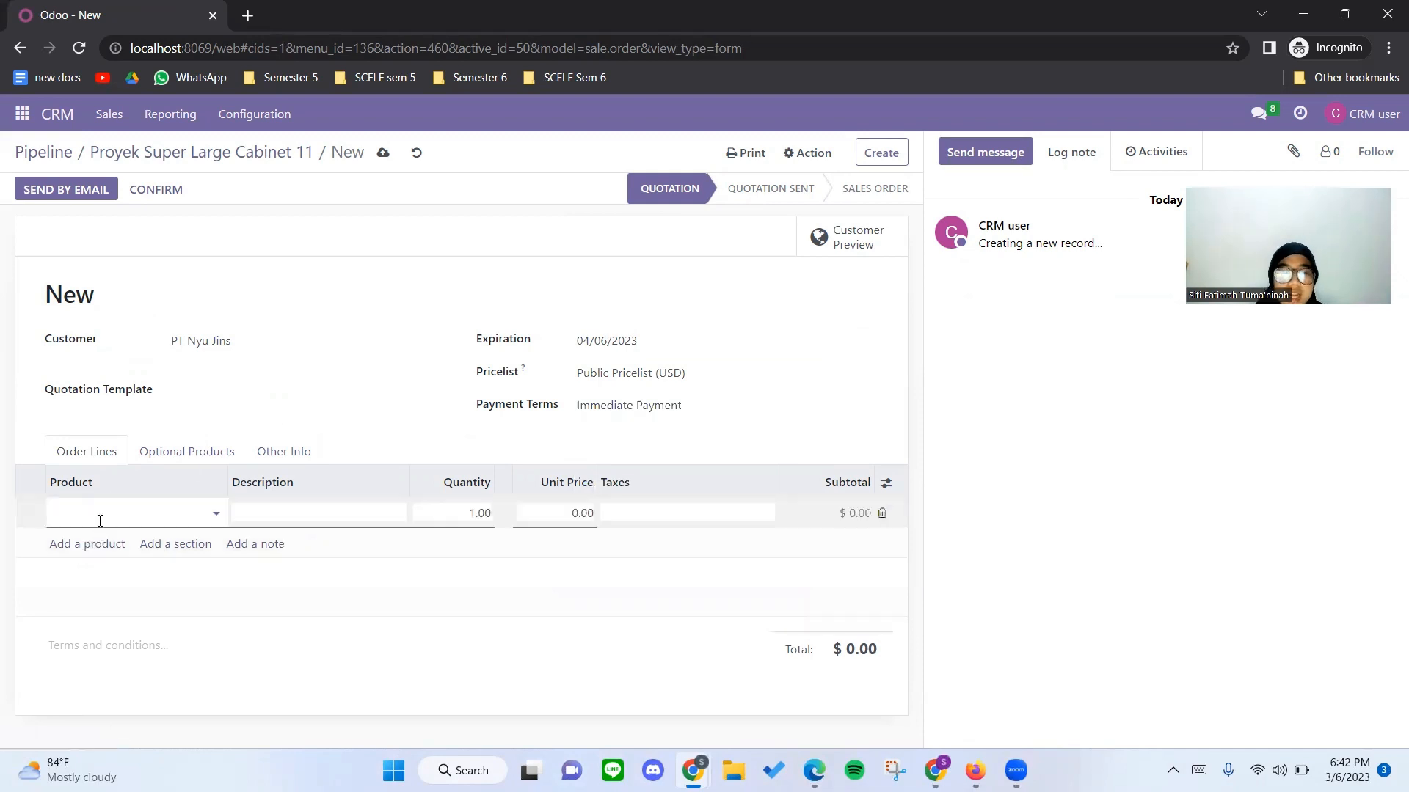
text(Larg)
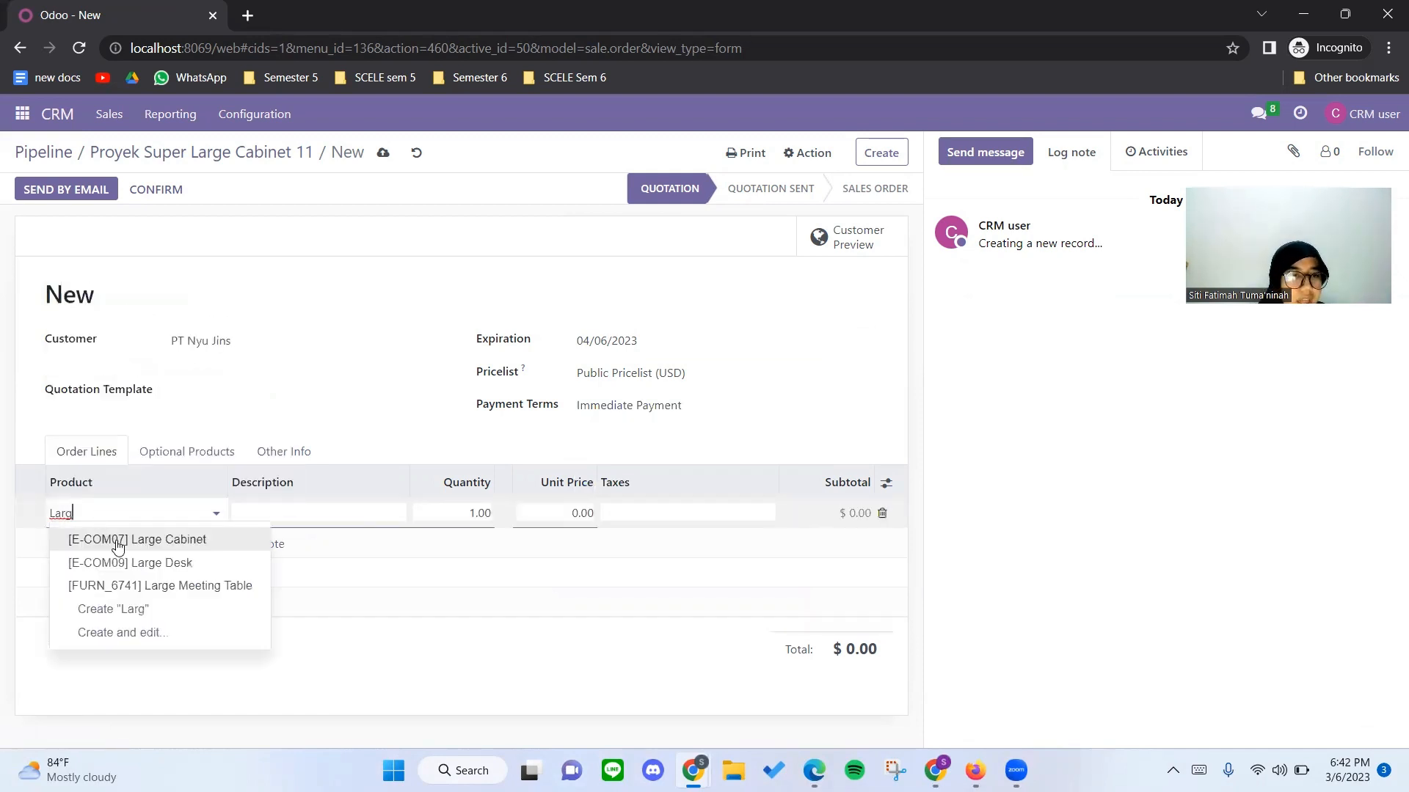
click(154, 529)
click(485, 515)
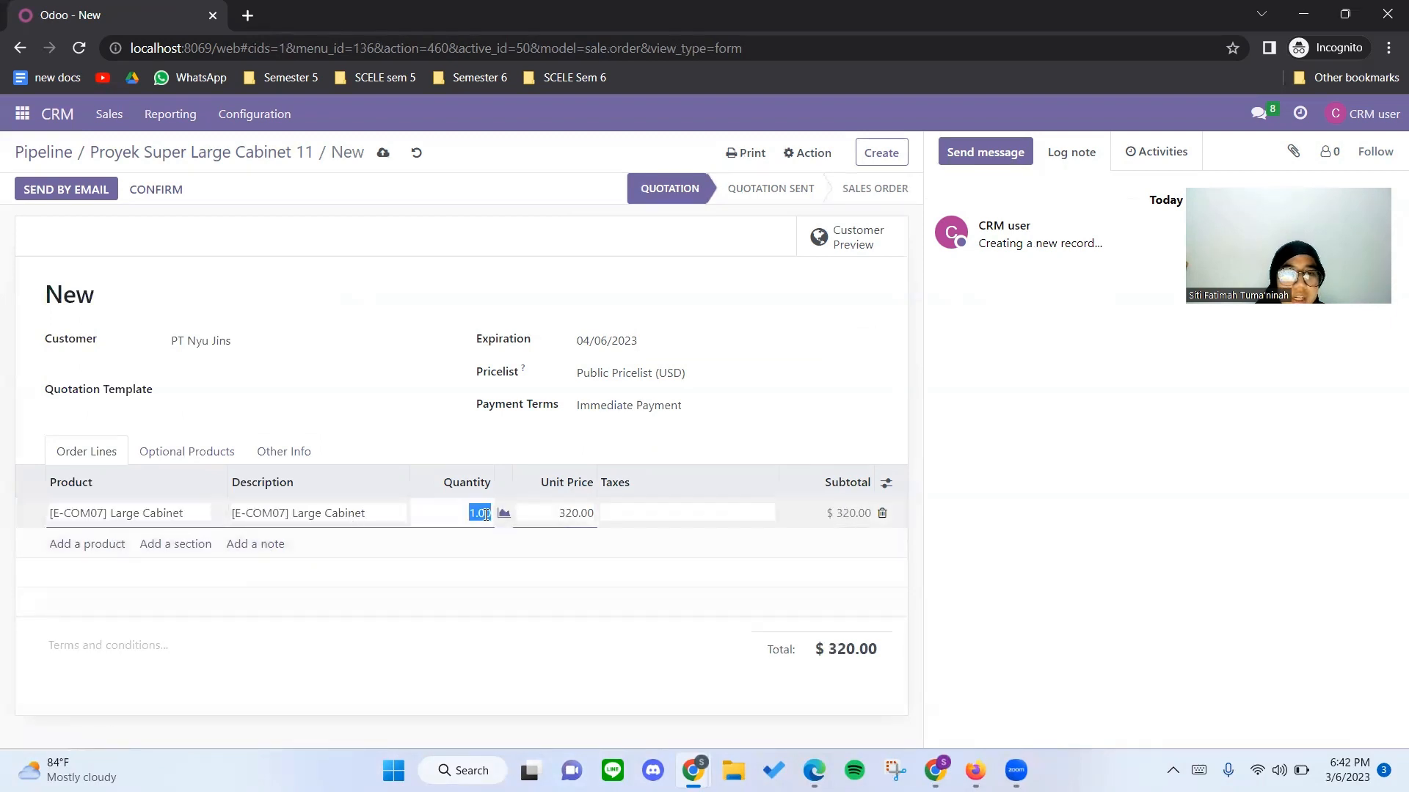
key(BackSpace)
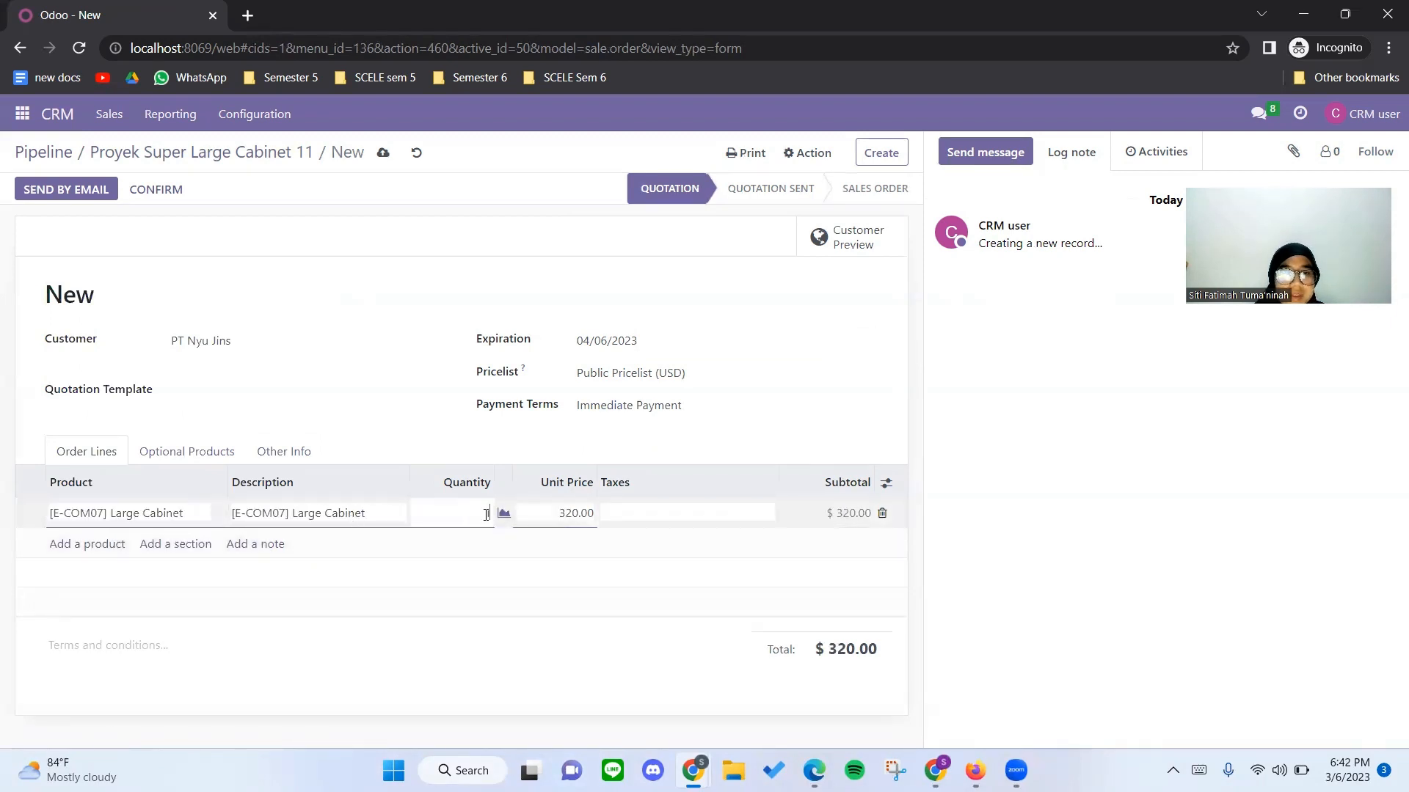
text(11)
click(561, 515)
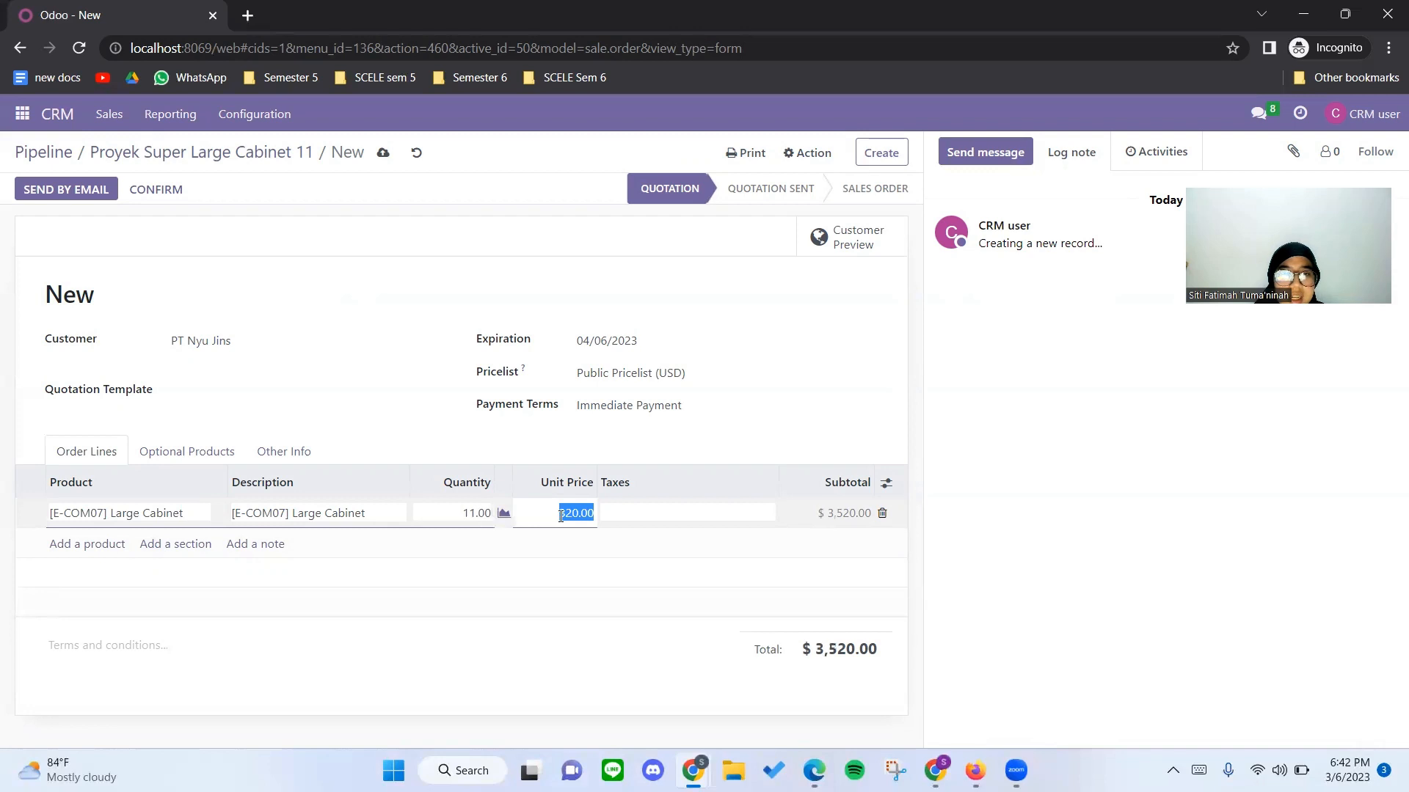
click(601, 536)
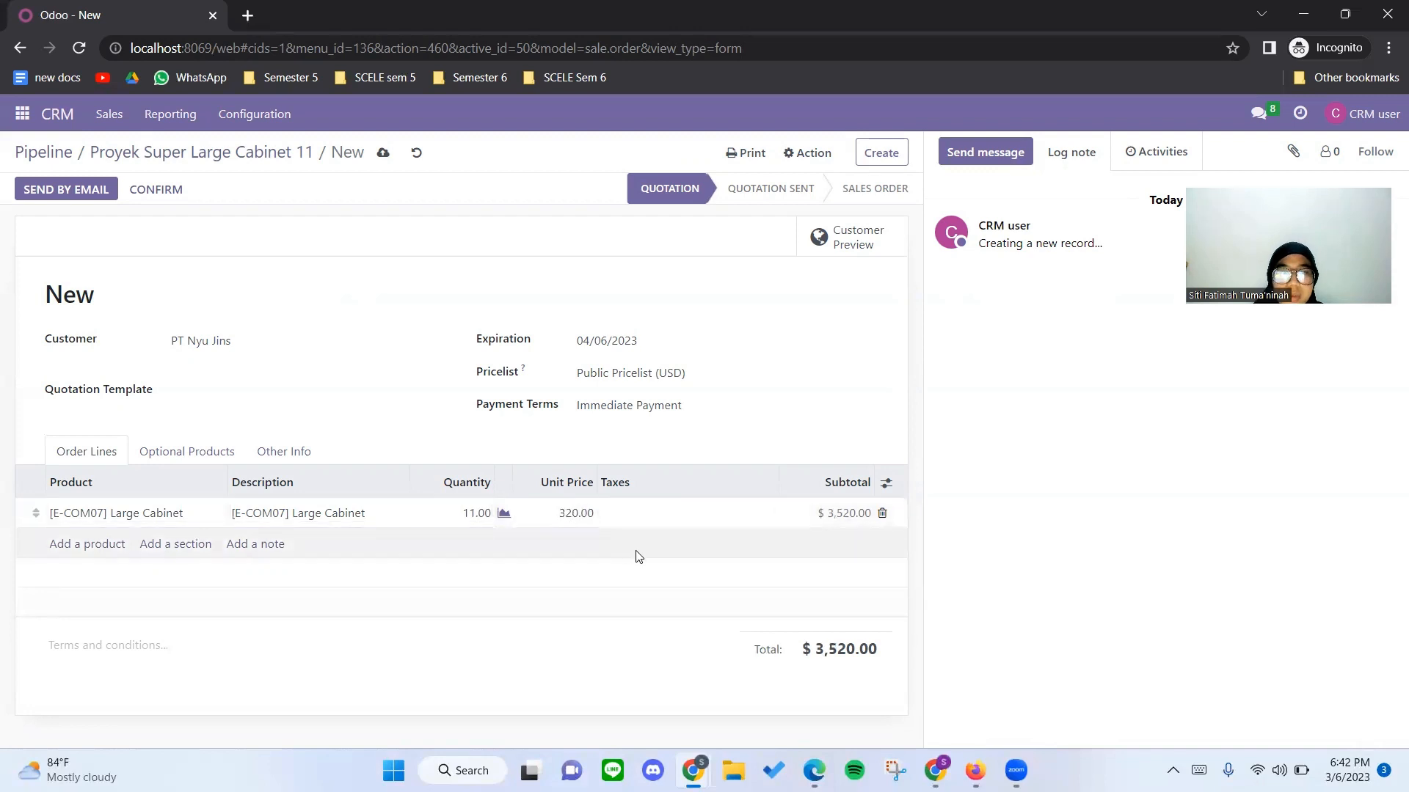
Apply Tax 15% to the Large Cabinet line, then save the quotation and return to the opportunity.
click(660, 517)
click(769, 517)
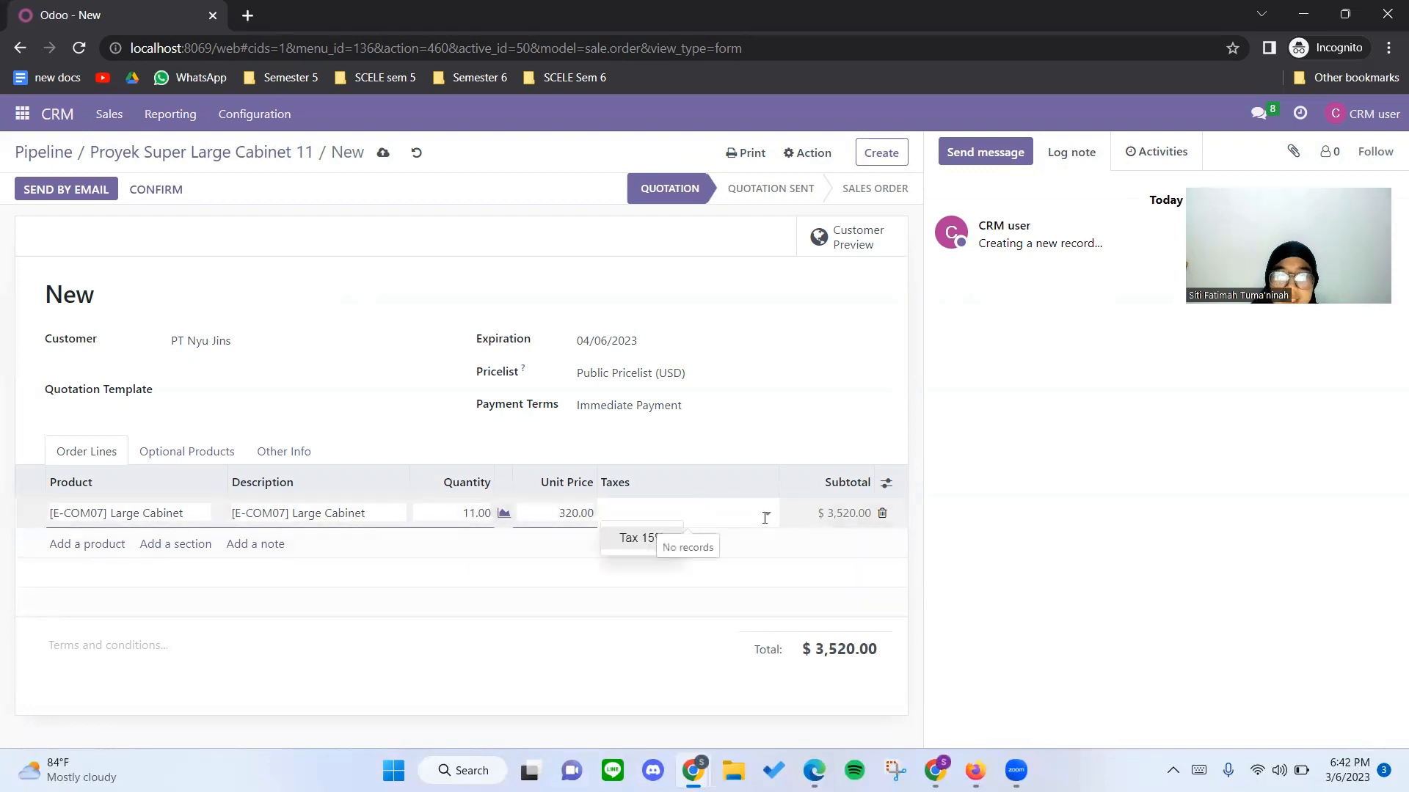
click(651, 541)
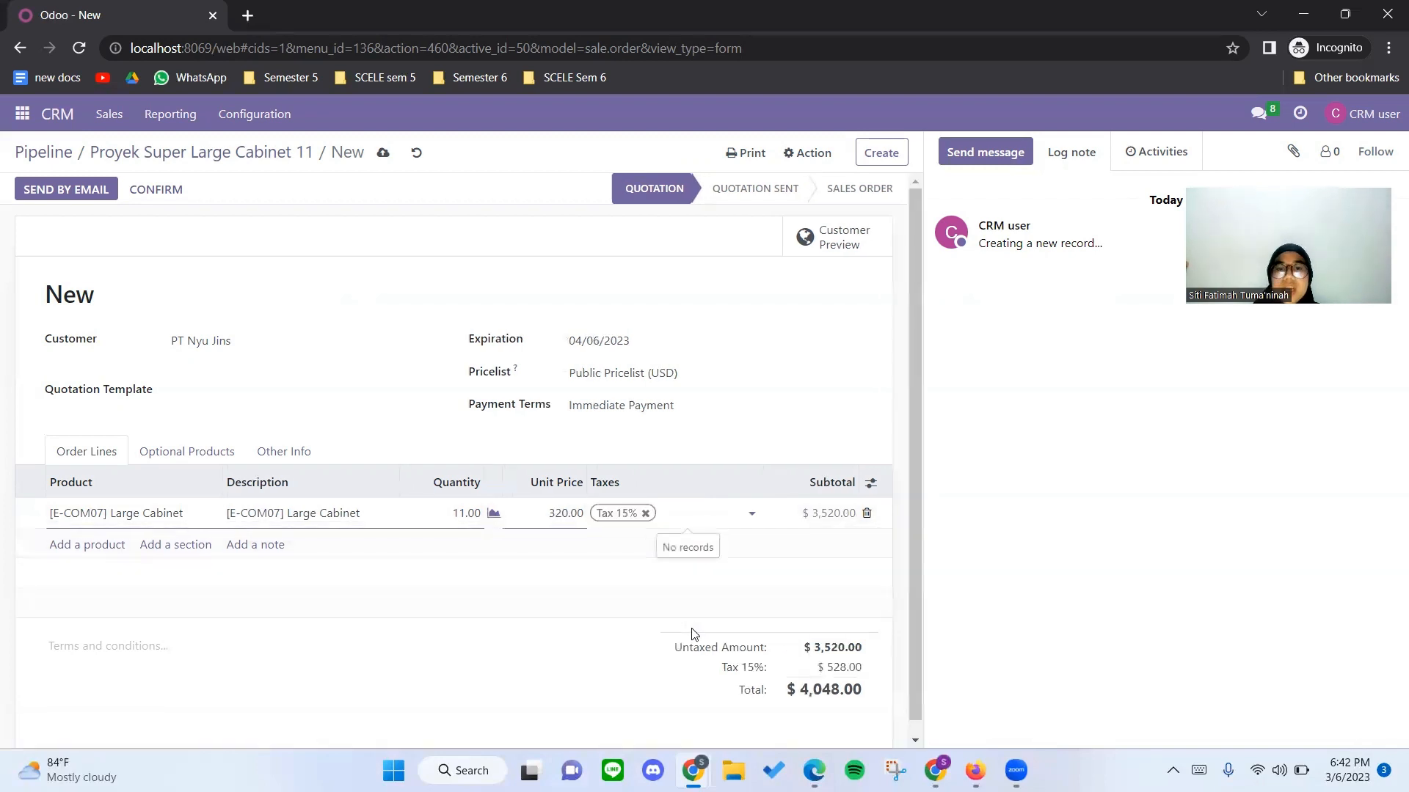
scroll(699, 633, down, 1)
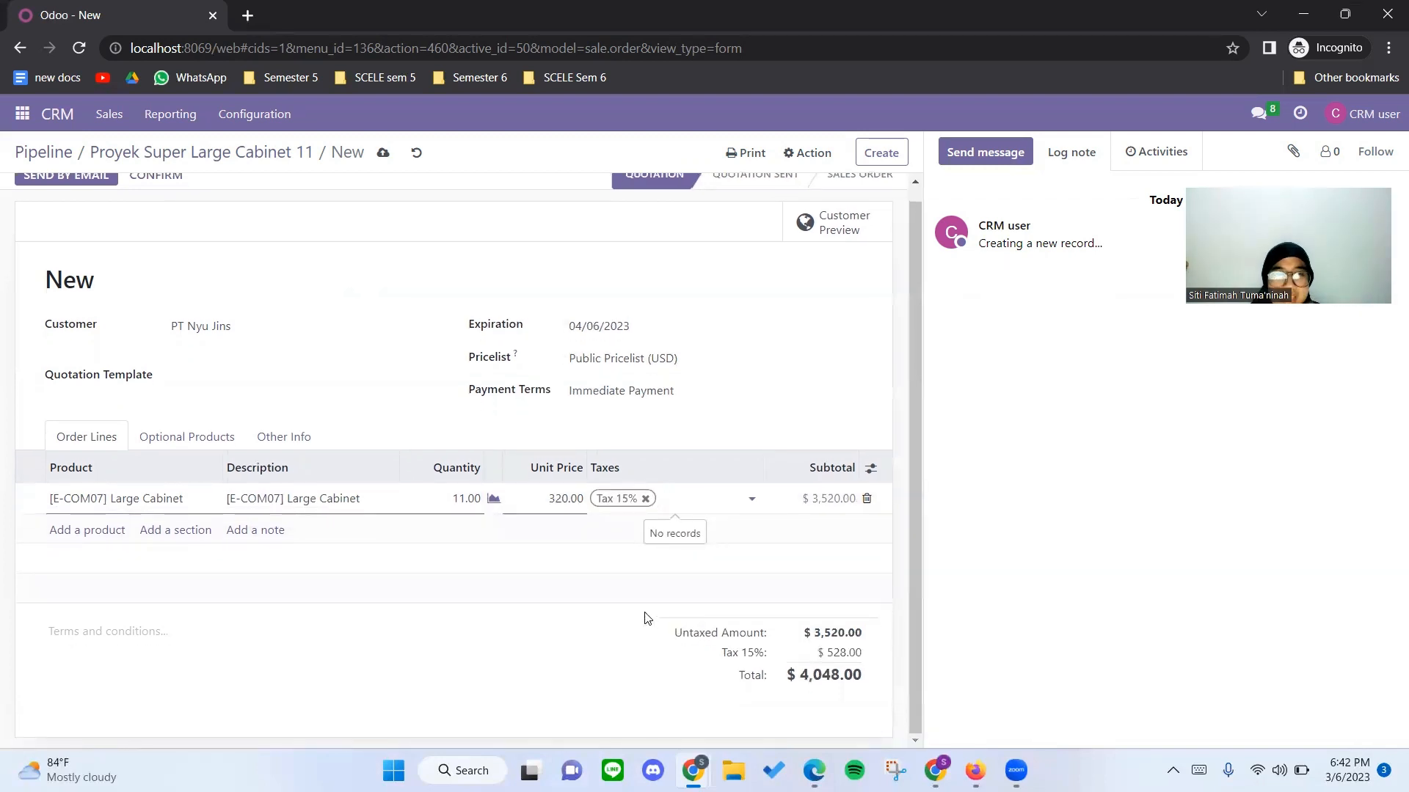
scroll(544, 574, up, 1)
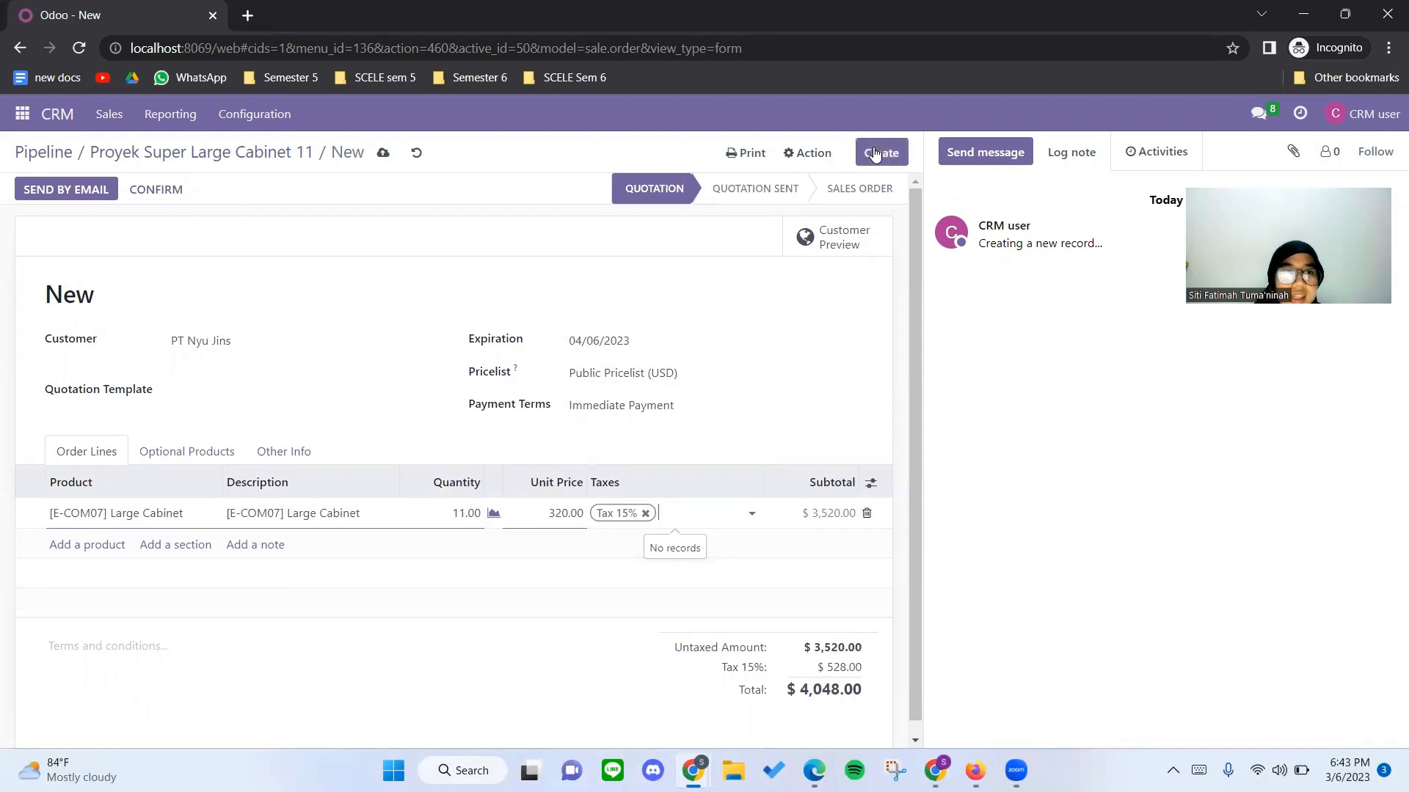
click(770, 311)
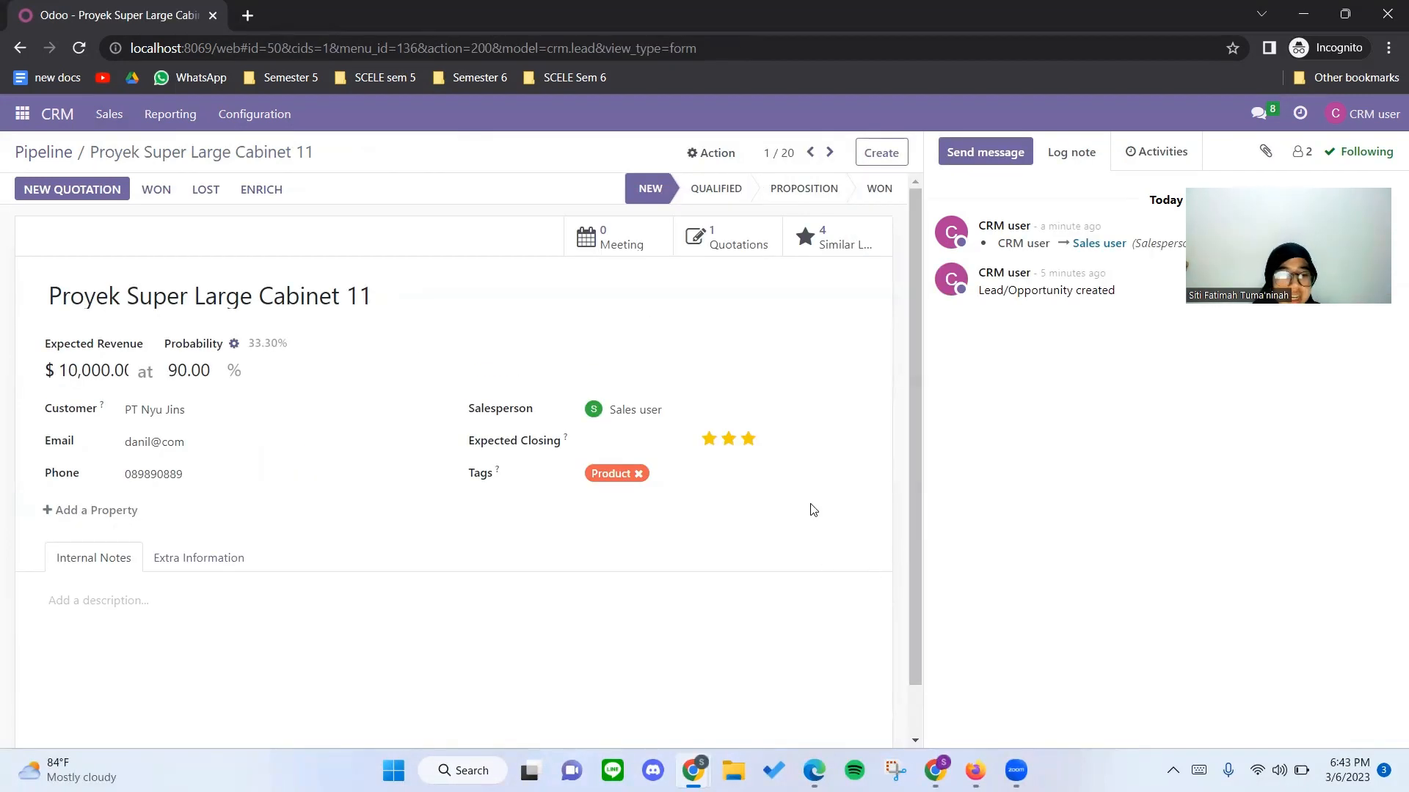
Switch to the sales user's Odoo session in Chrome and open the newest PT Nyu Jins quotation in Sales.
key(alt)
key(alt+Tab)
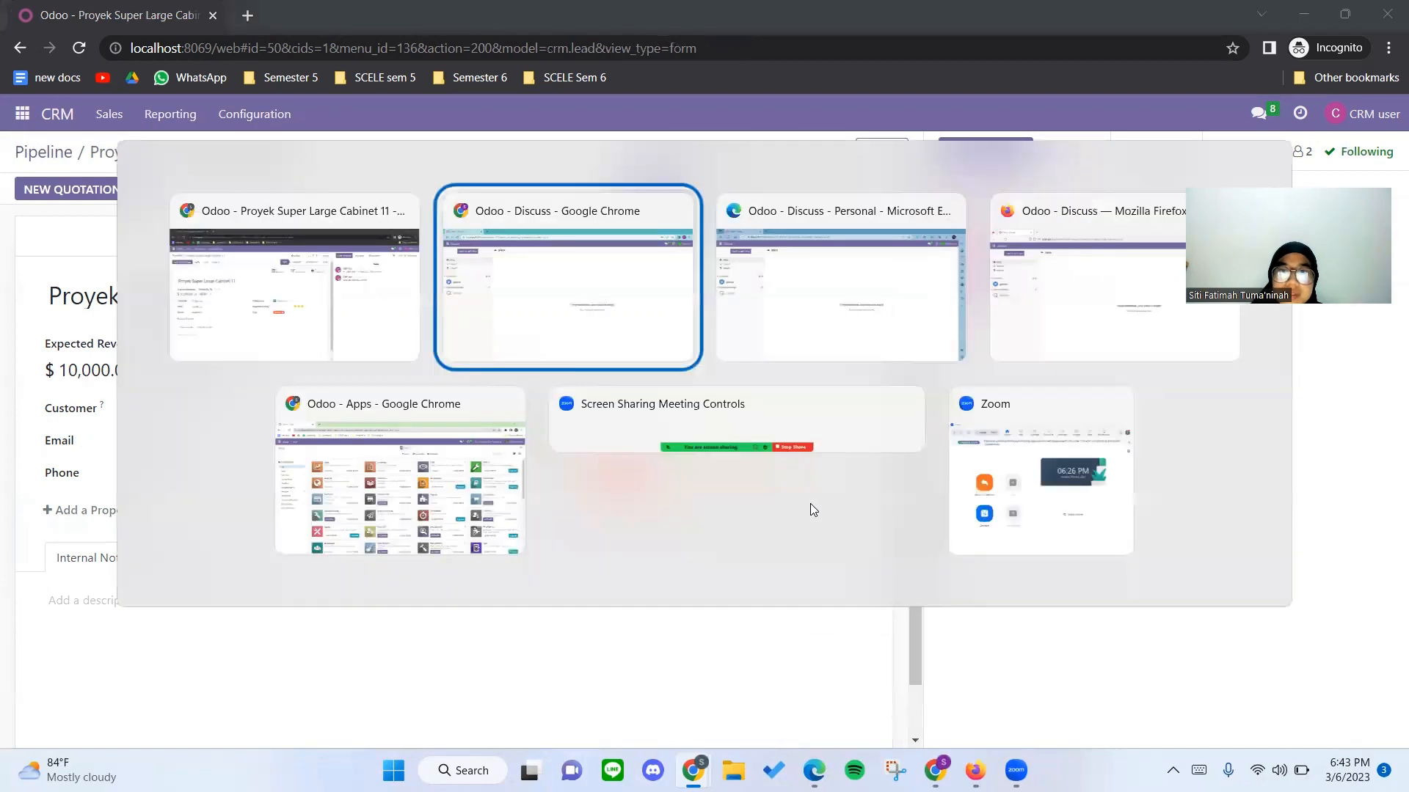
key(alt+Tab)
key(alt+shift+Tab)
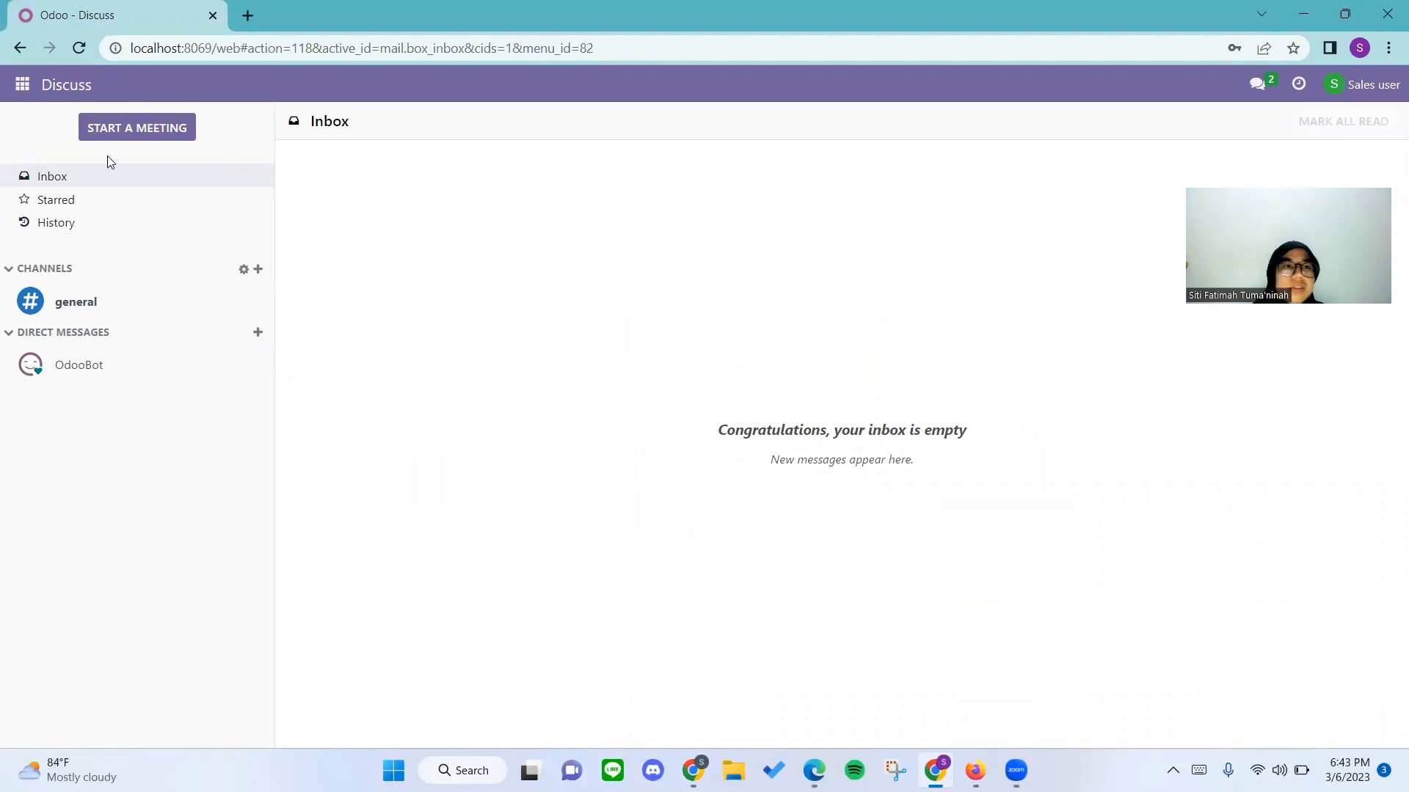
click(26, 90)
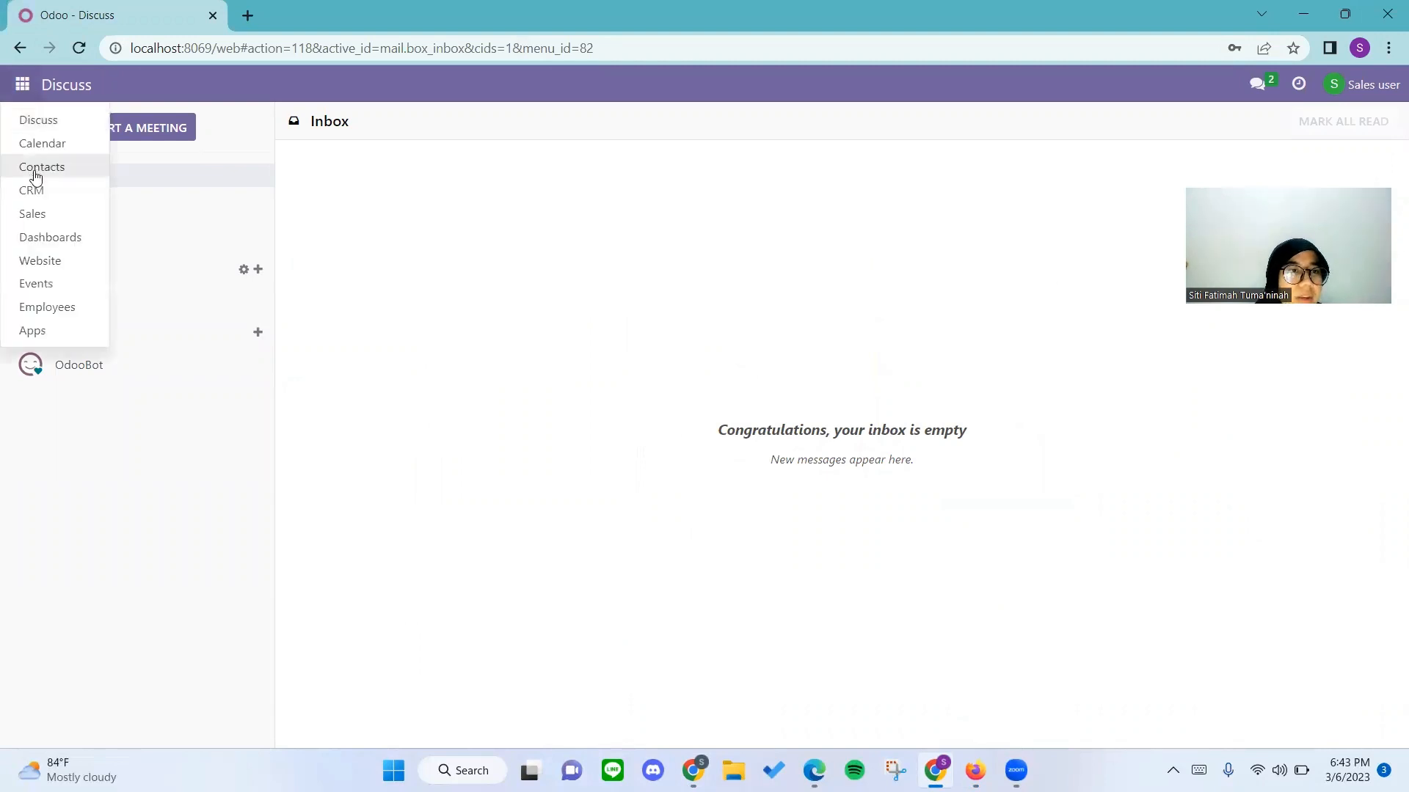
click(44, 214)
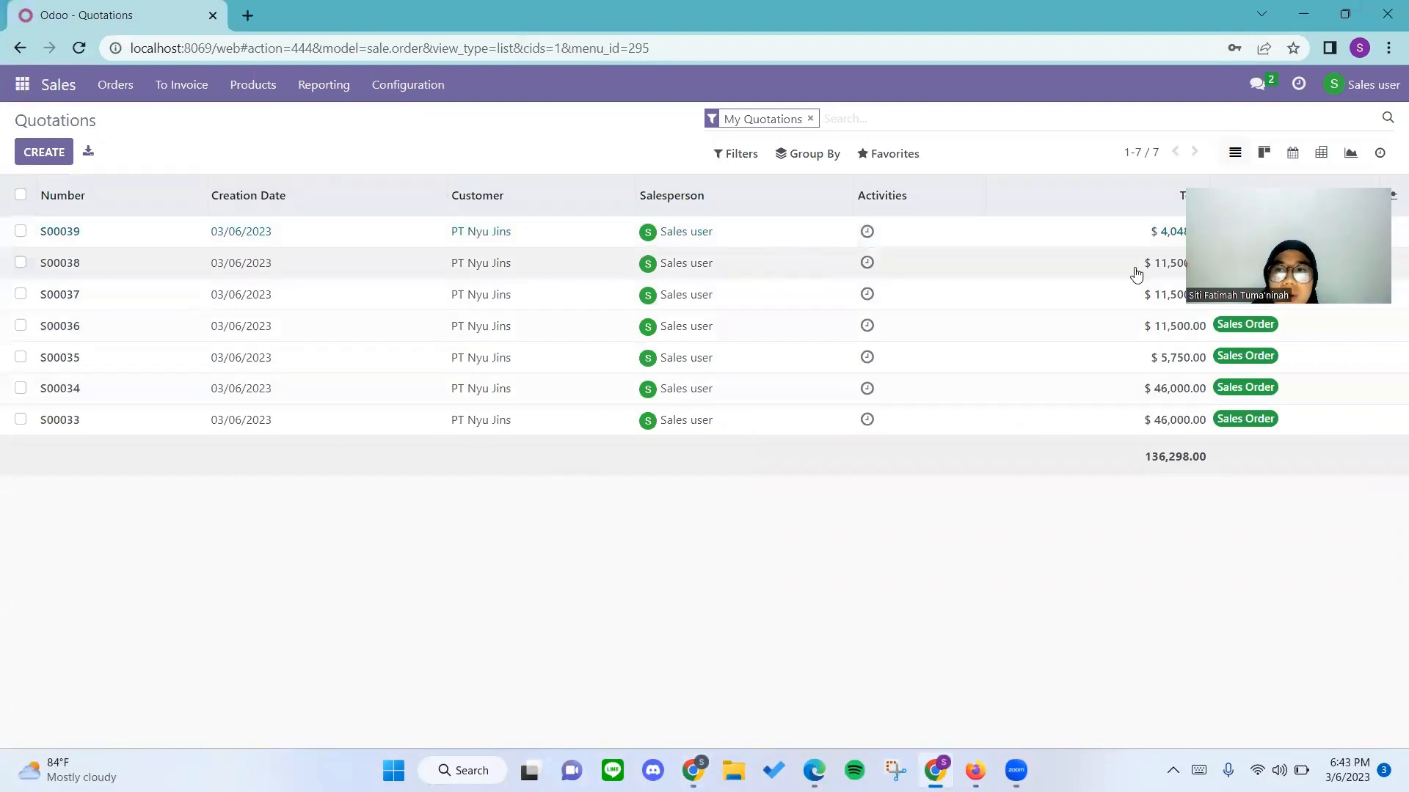
drag(1207, 453, 1195, 588)
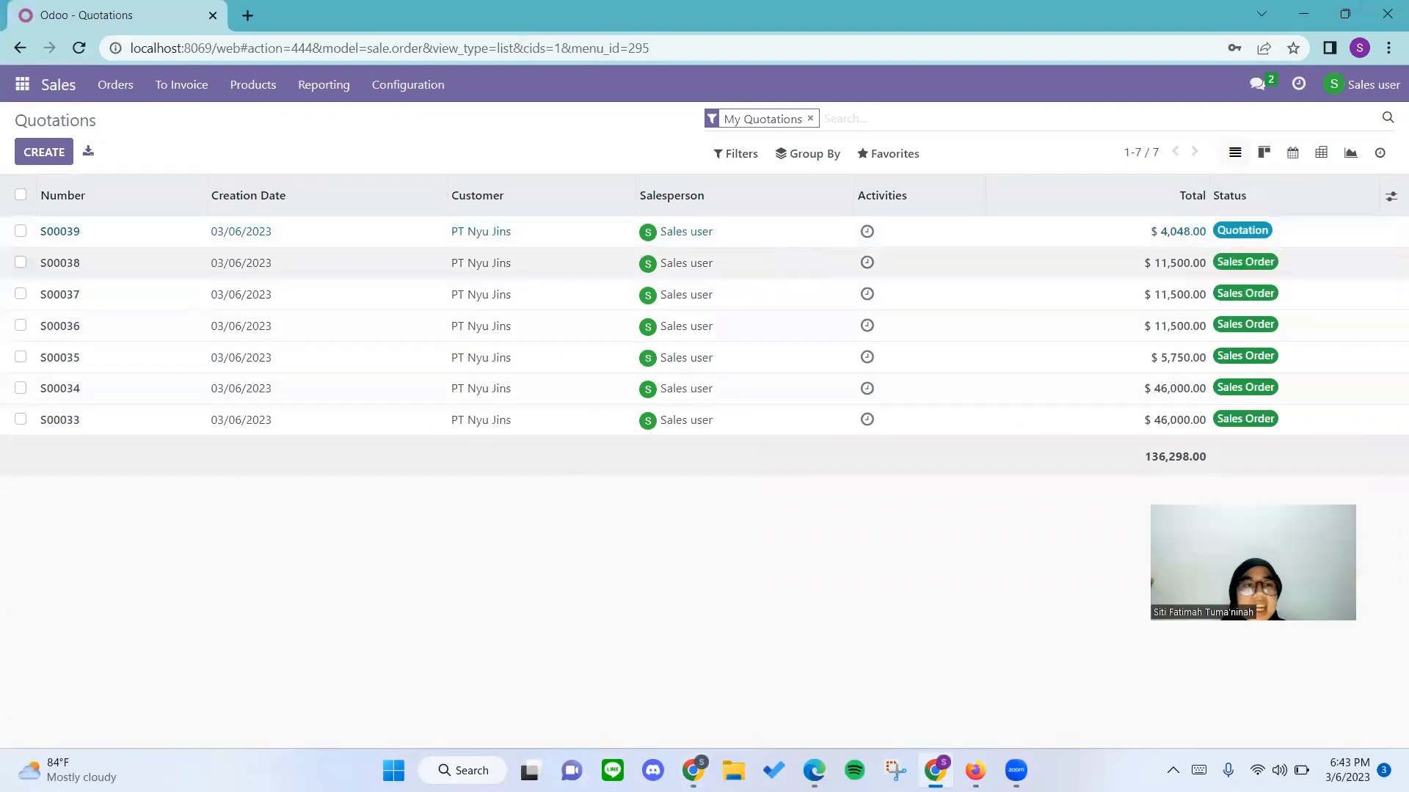
click(362, 237)
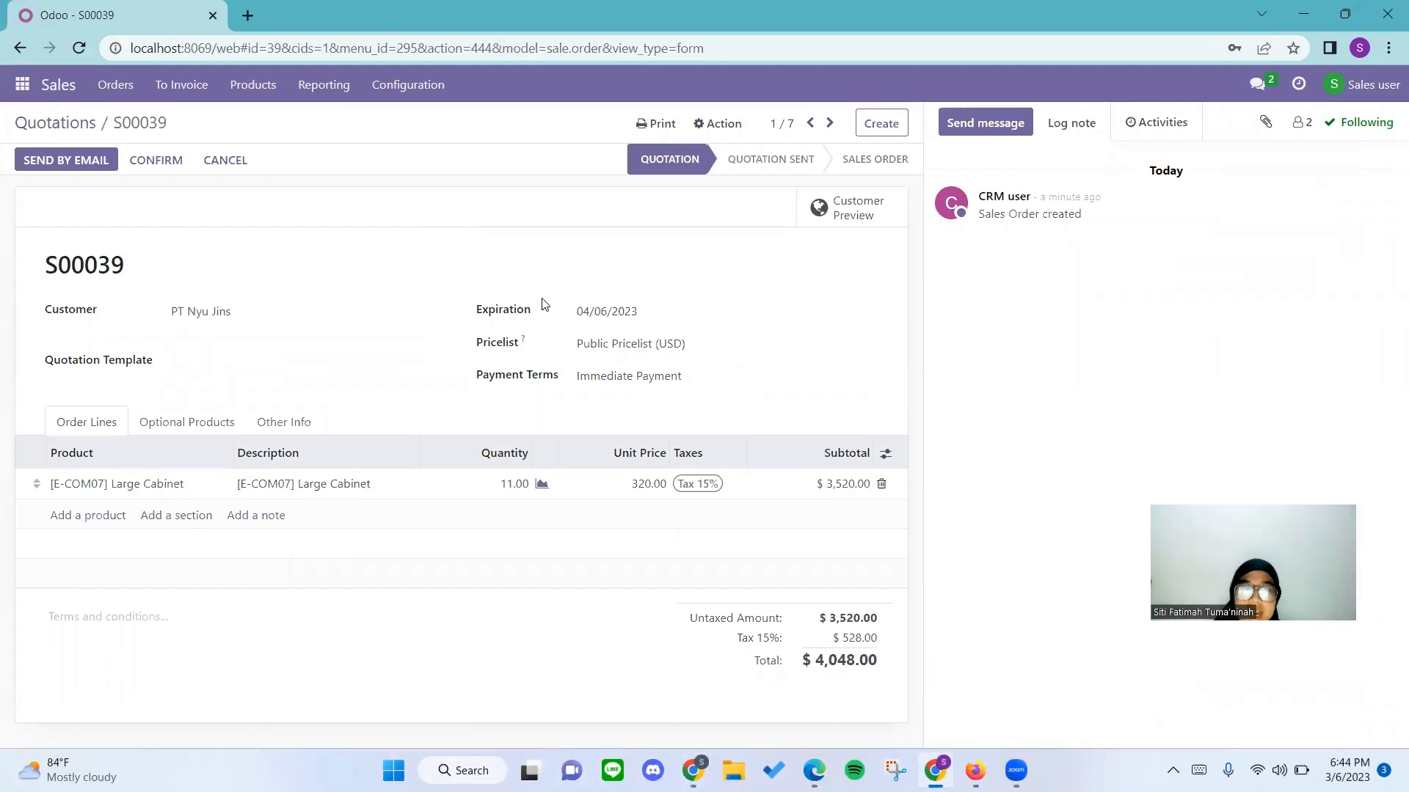
Send the quotation by email to PT Nyu Jins with its PDF attached and confirm it as a sales order.
click(91, 163)
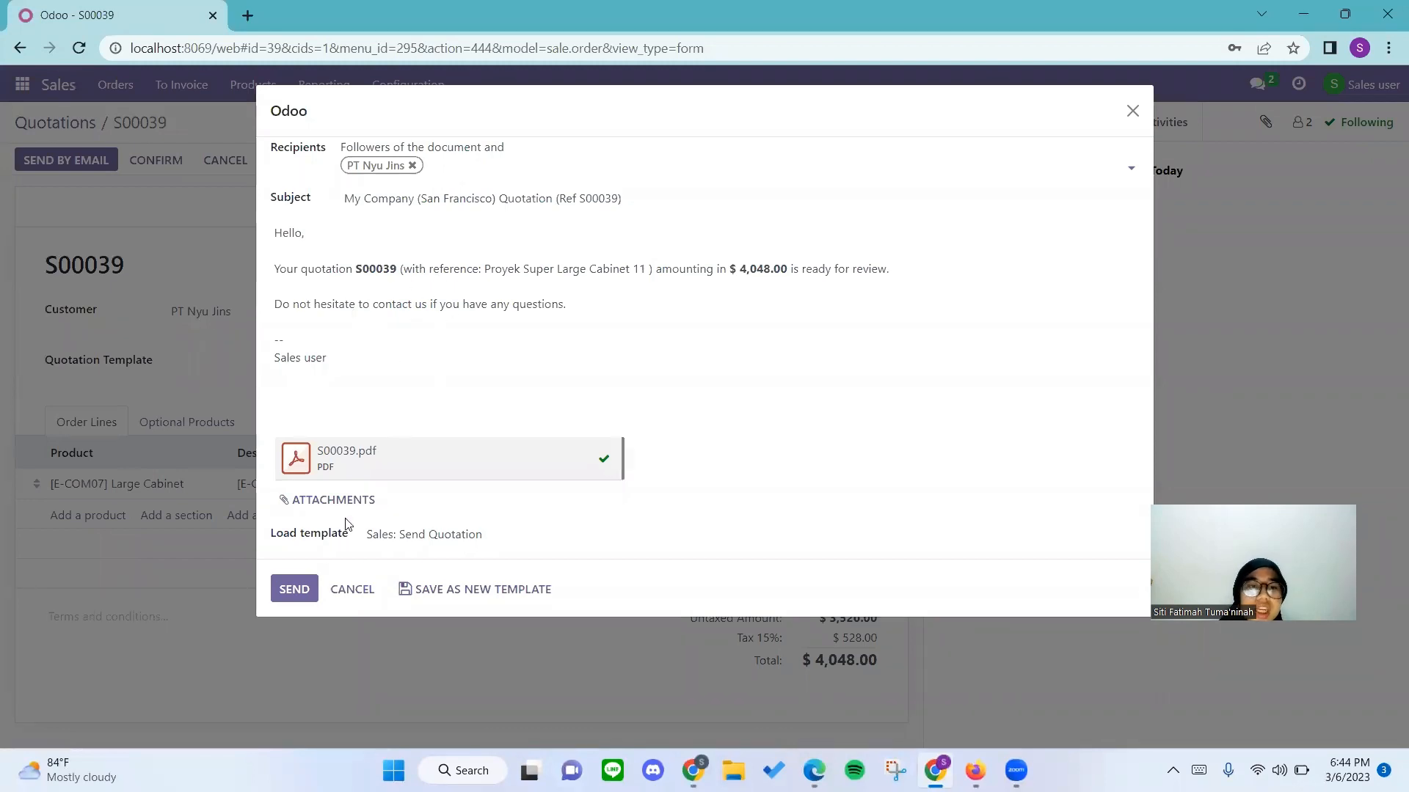
click(295, 590)
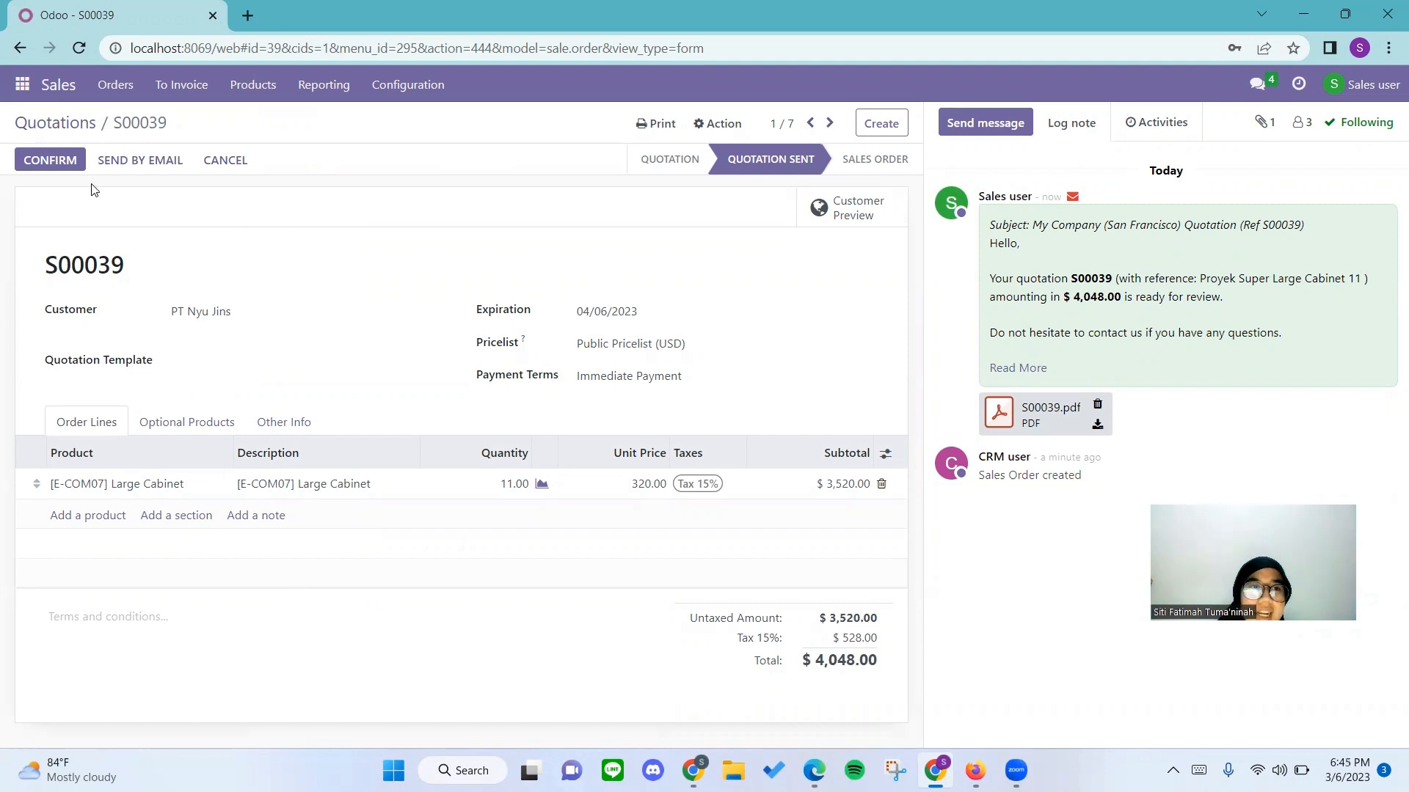
click(69, 161)
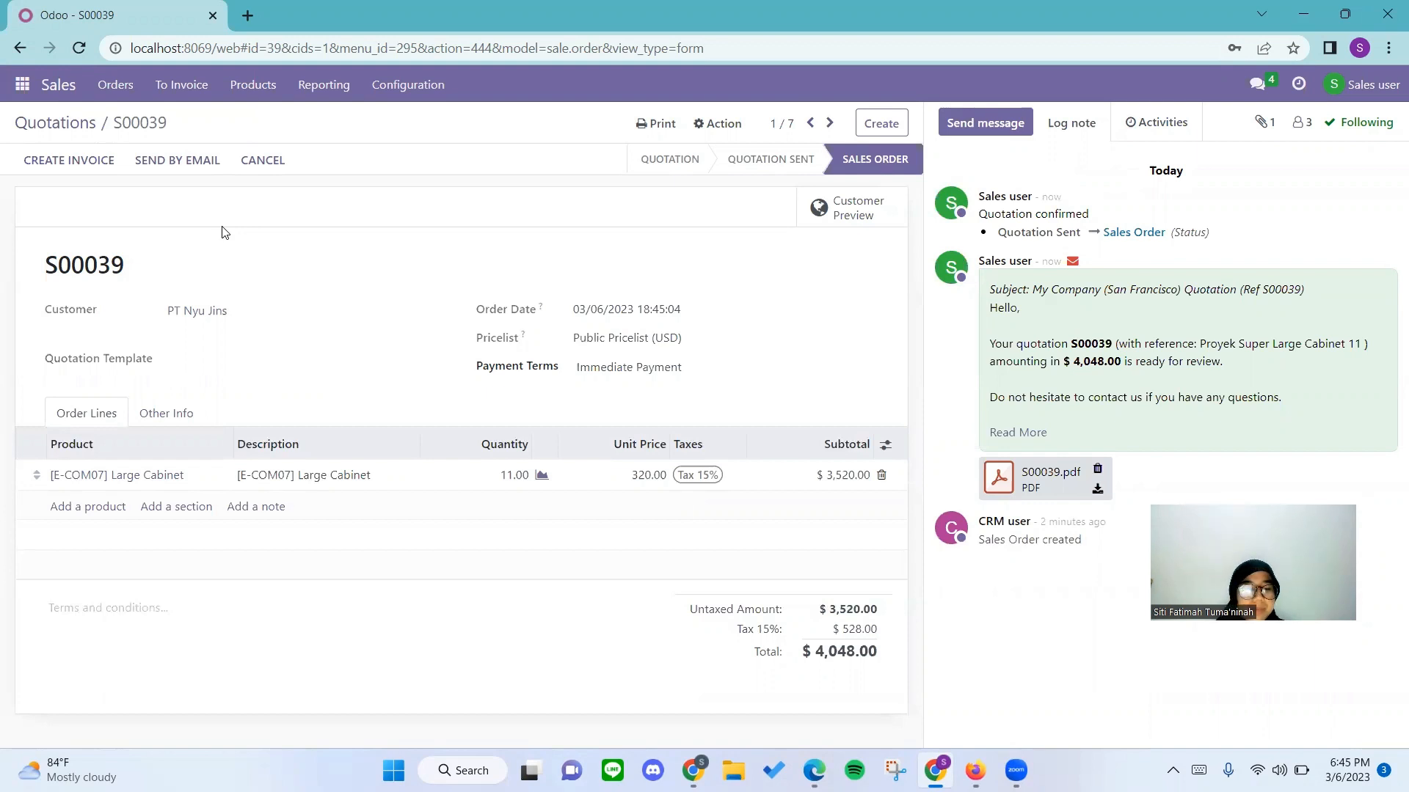
Switch to the warehouse user's Odoo session in Firefox and open the Inventory overview.
key(alt+Tab)
key(alt+Tab)
key(alt+Tab)
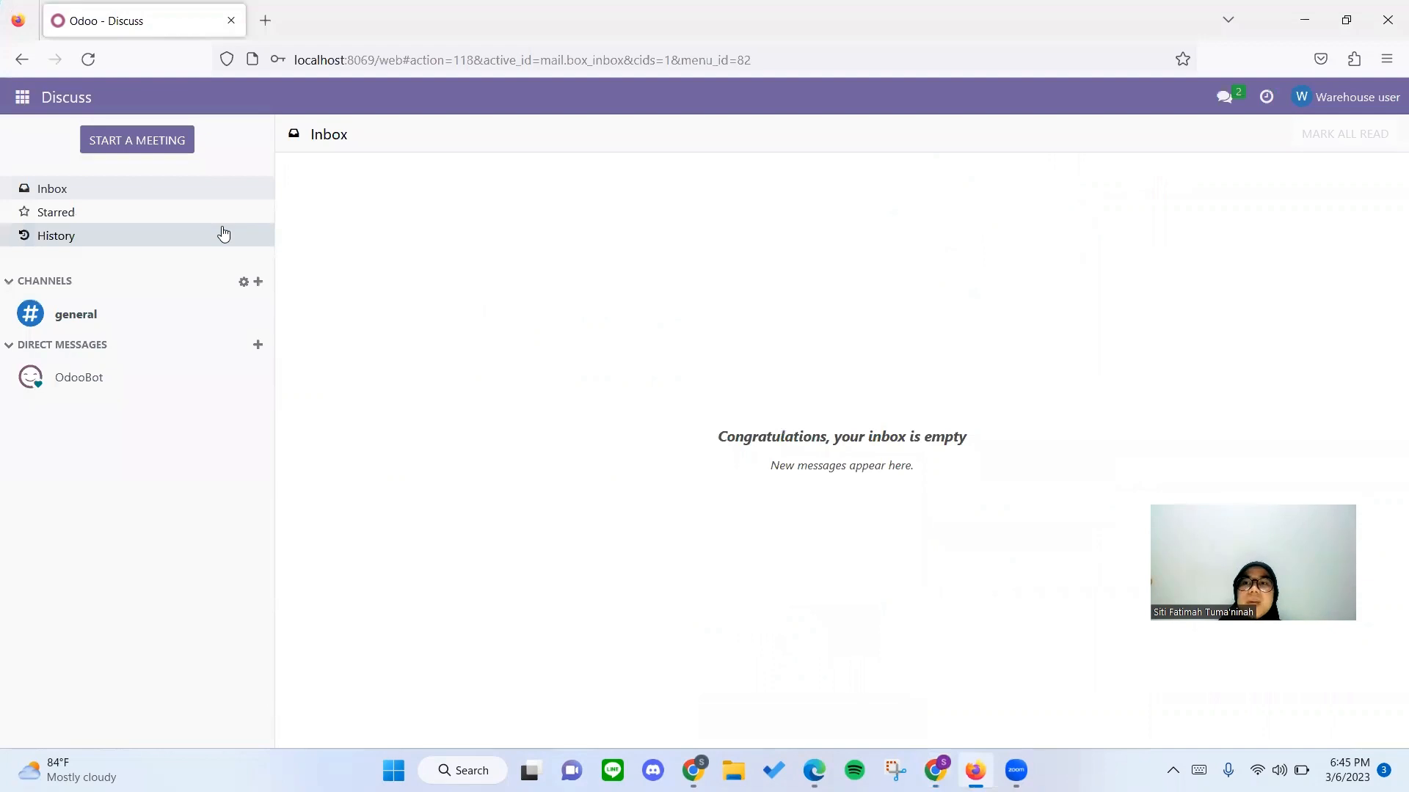
click(22, 97)
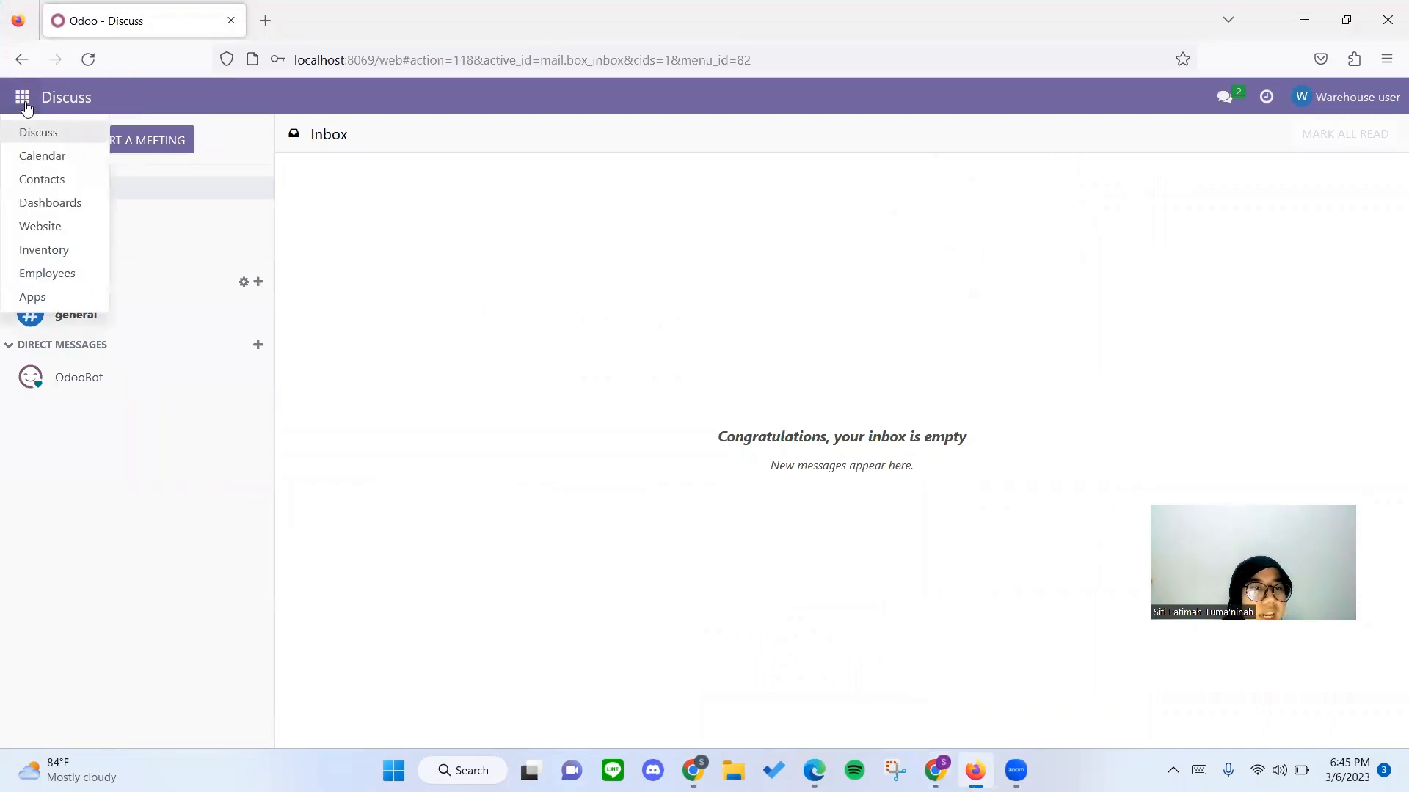
click(58, 250)
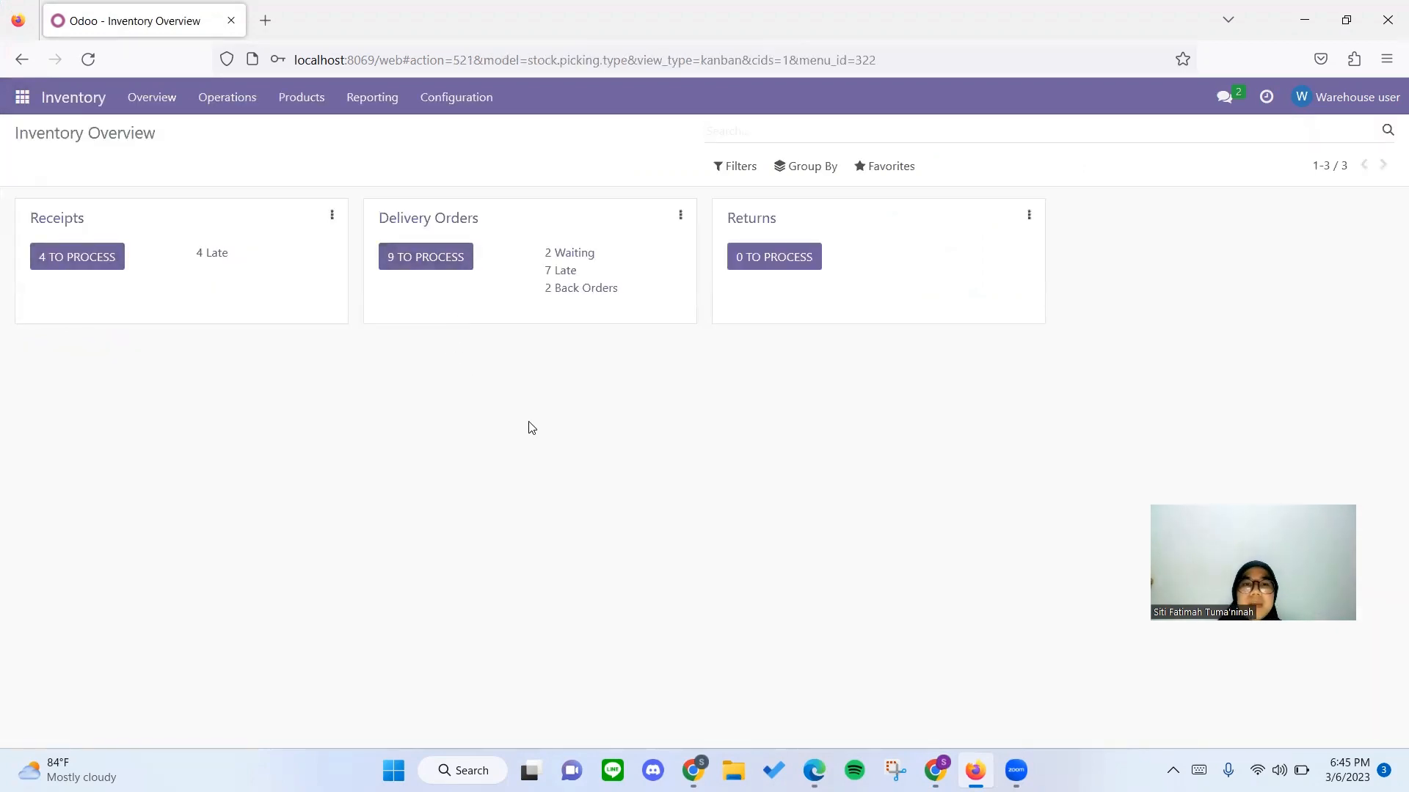
Open the PT Nyu Jins delivery order generated from the newly confirmed sales order.
click(452, 221)
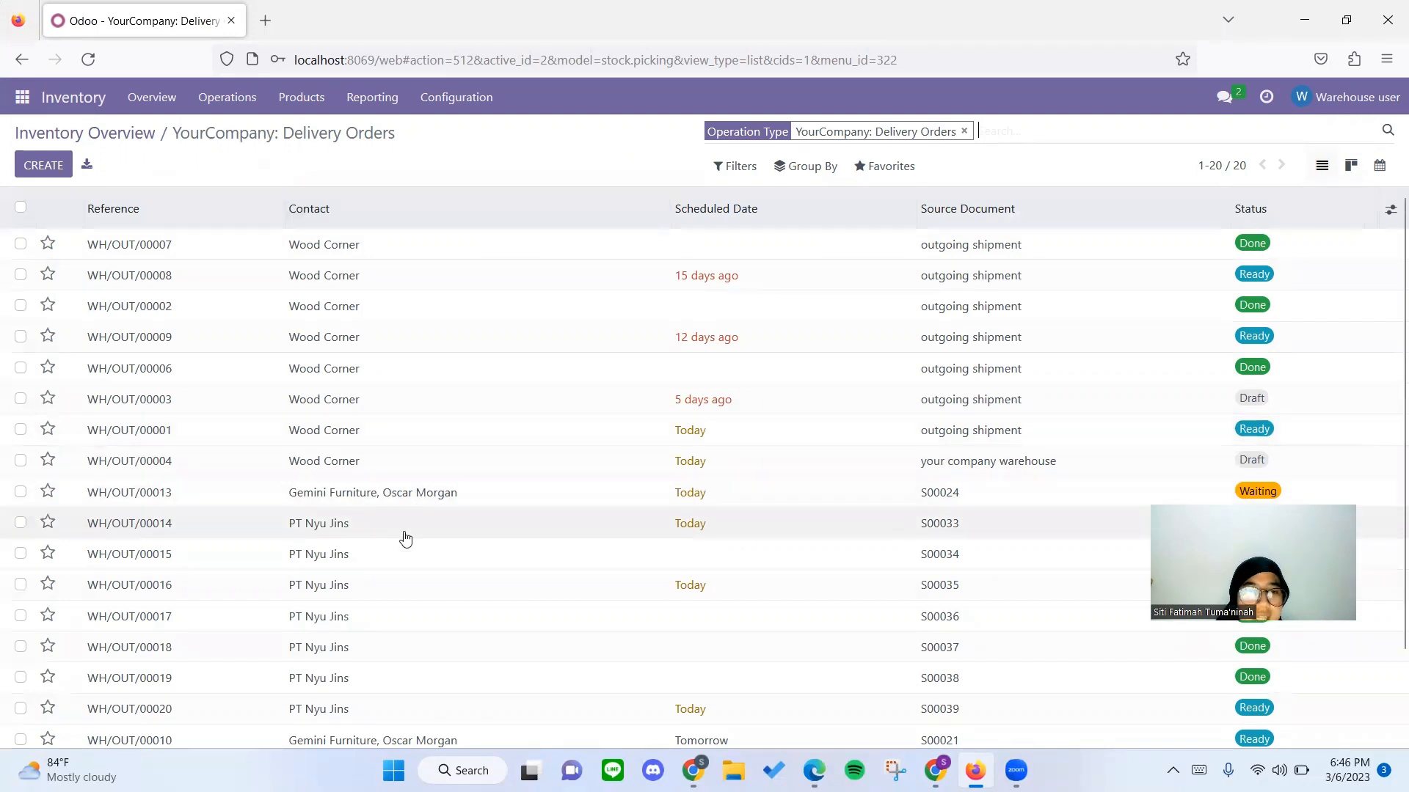
scroll(437, 399, down, 3)
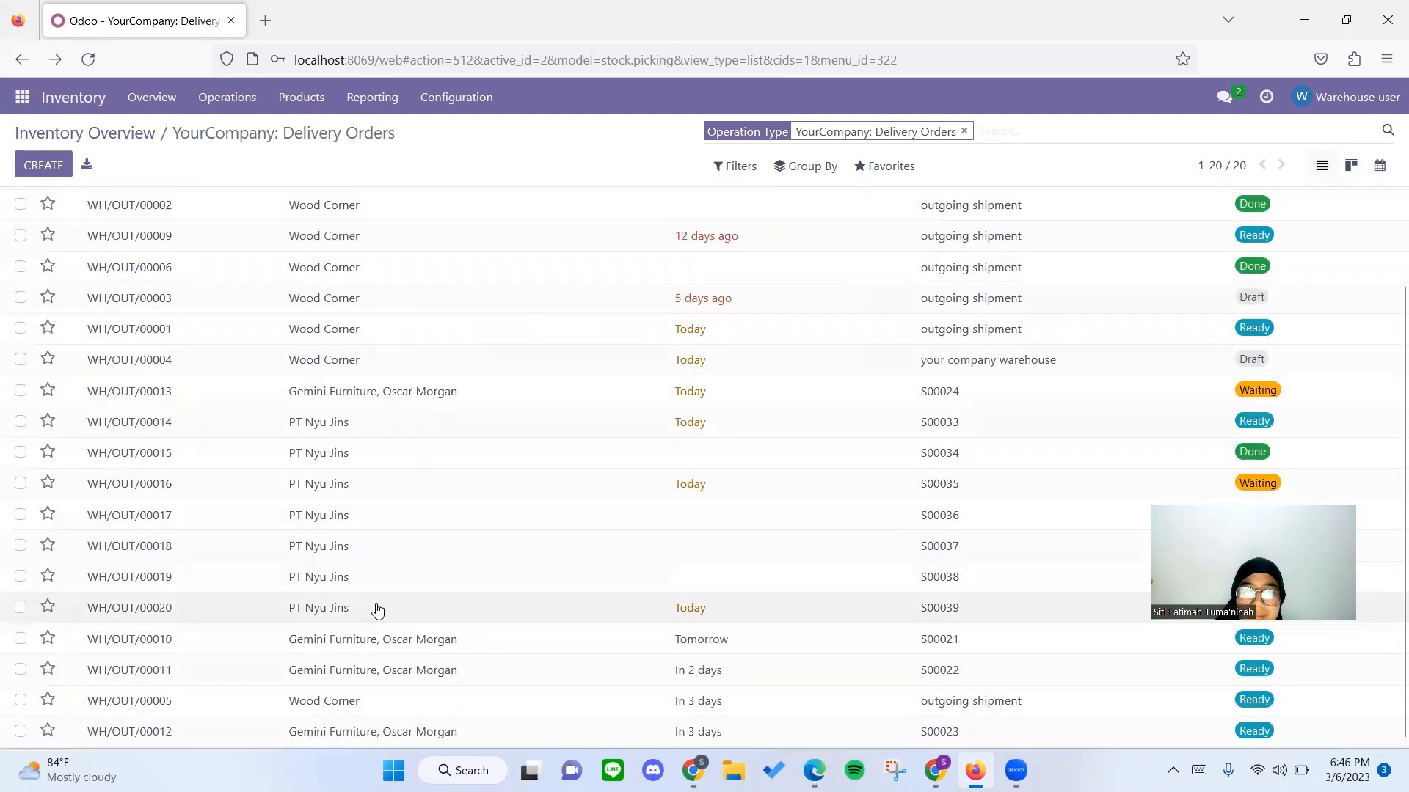
click(378, 609)
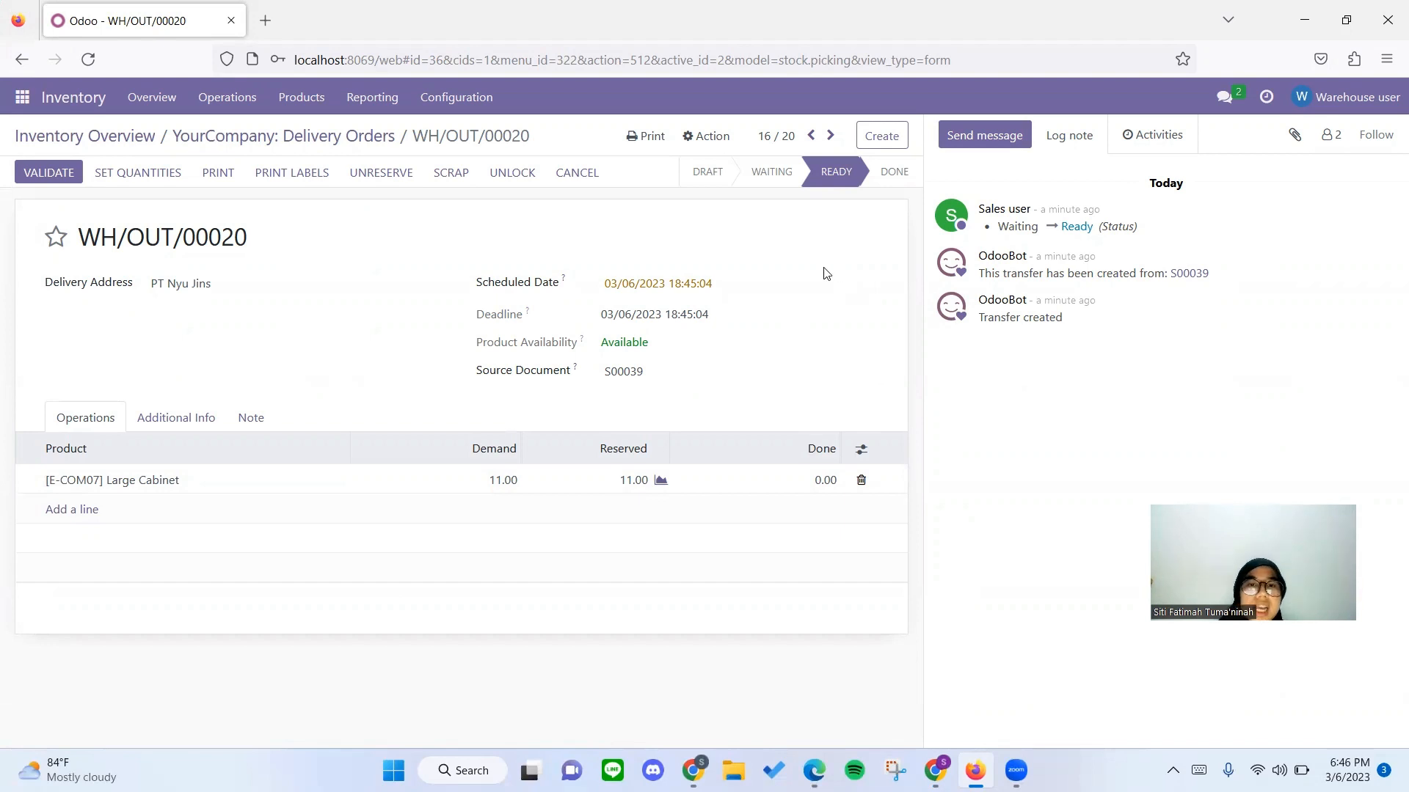
Set the done quantity of Large Cabinet to 11 on the PT Nyu Jins delivery order and validate the delivery.
click(789, 474)
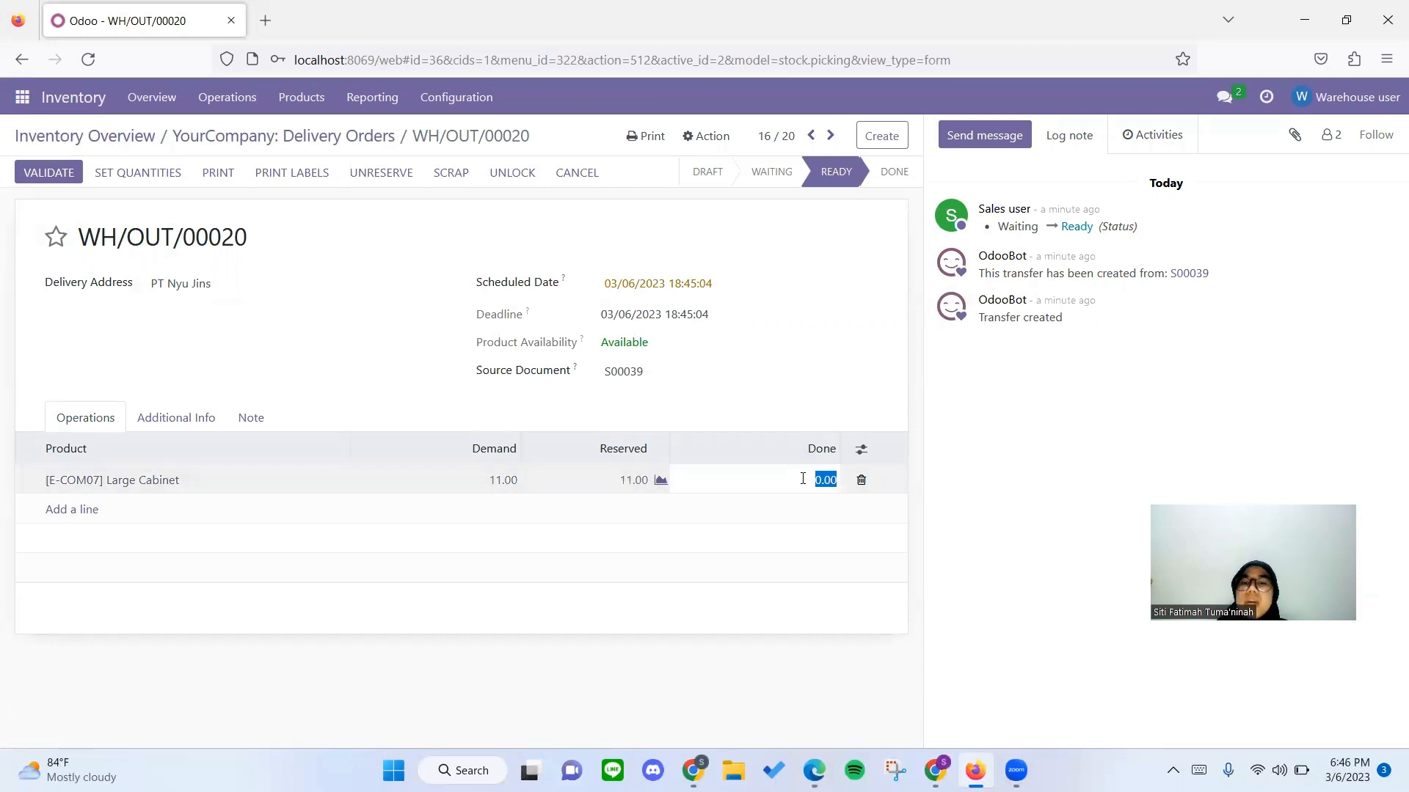
text(11)
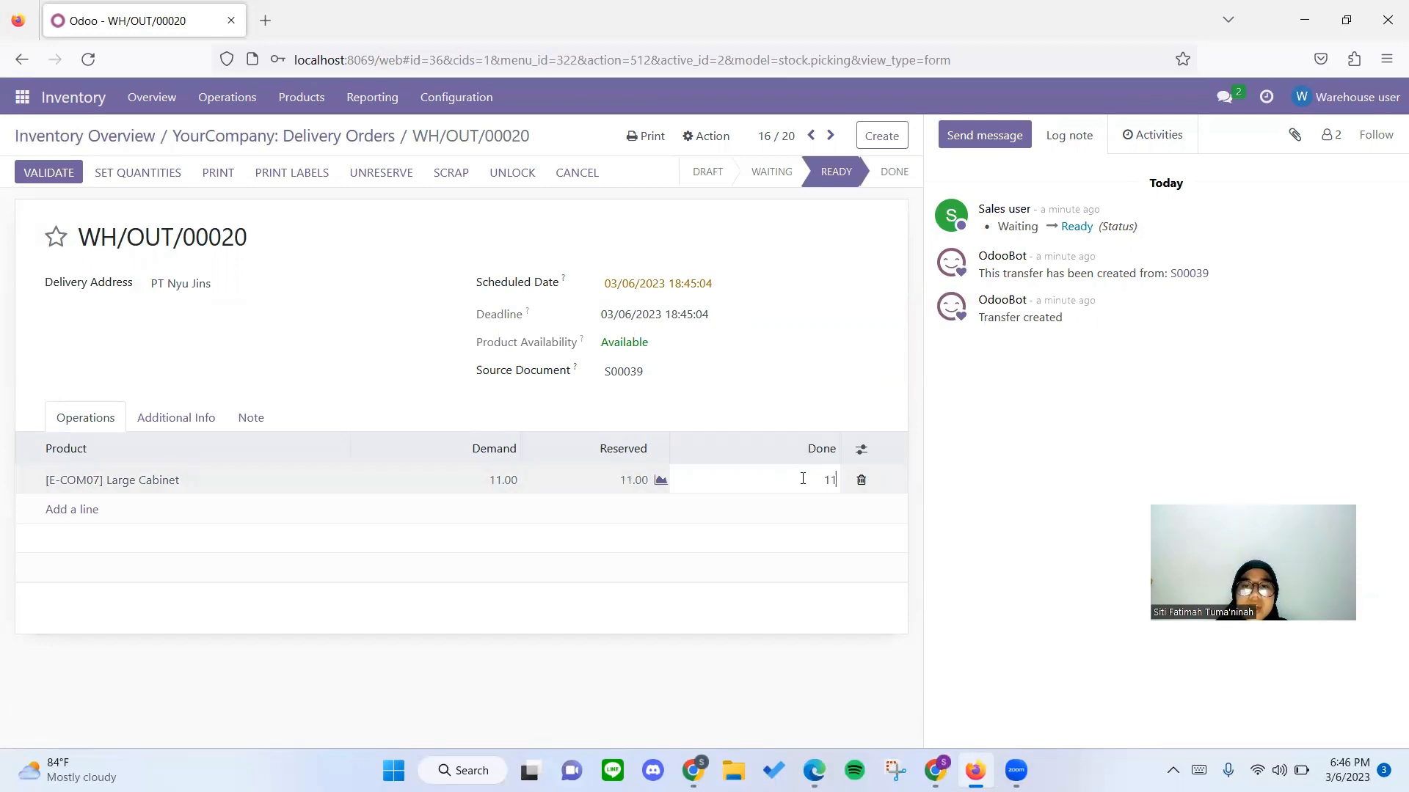
click(811, 432)
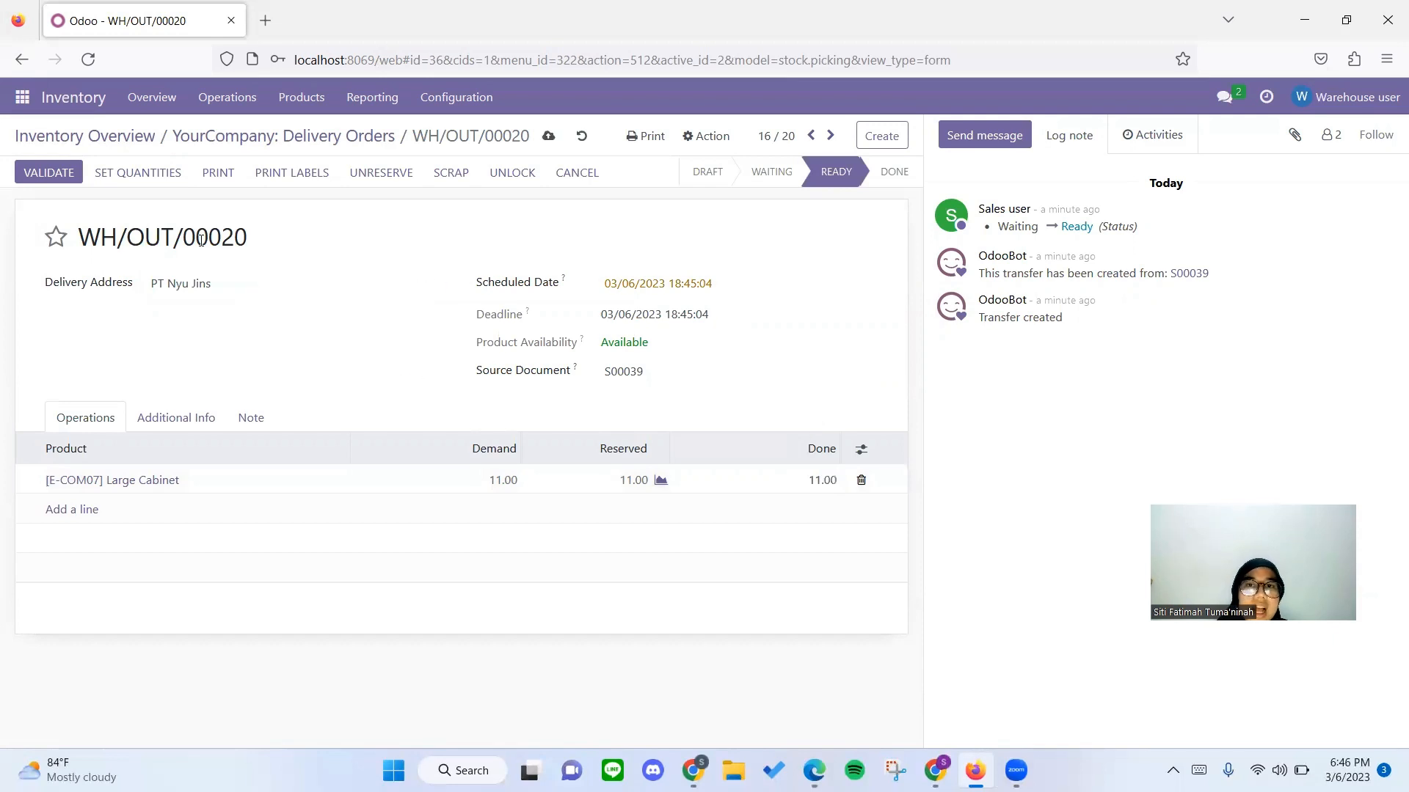
click(63, 171)
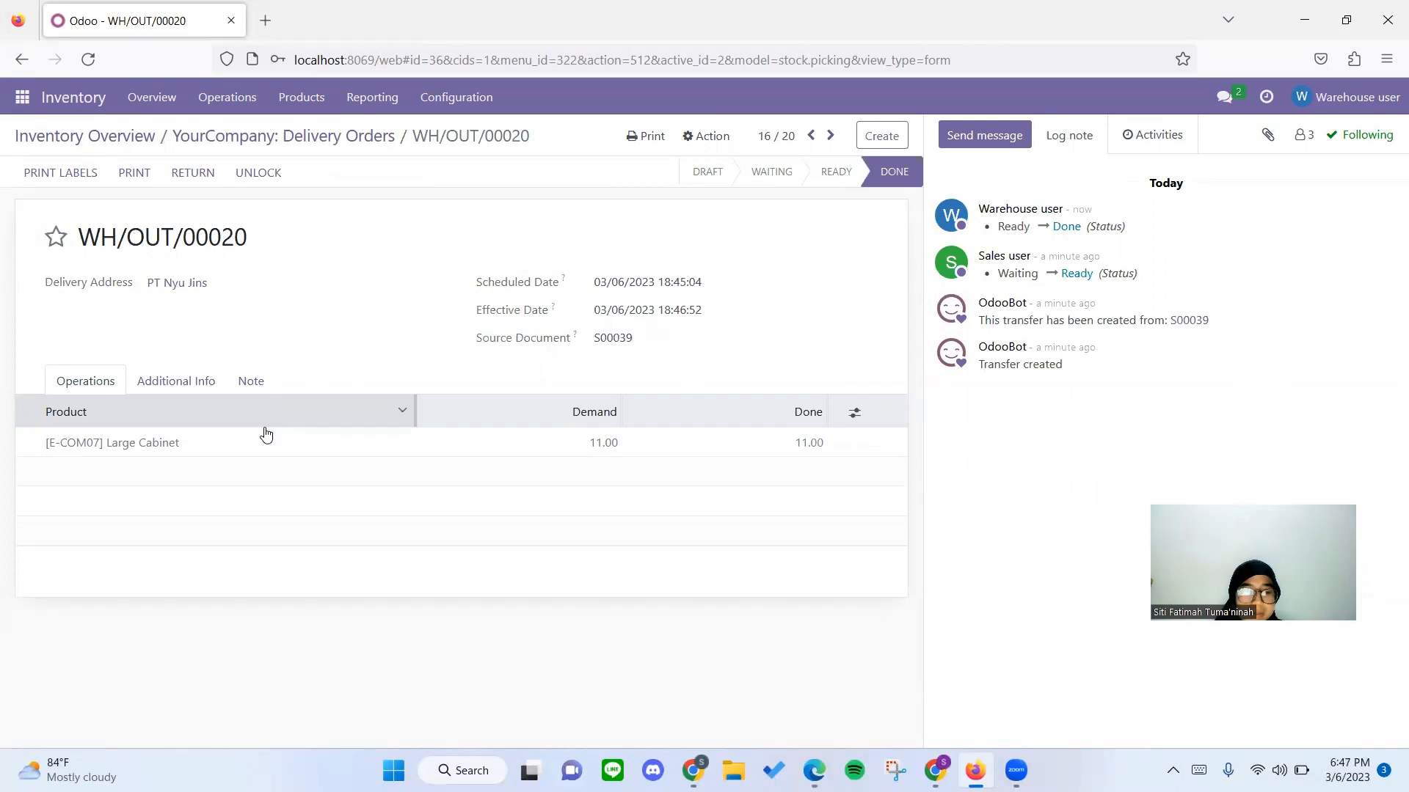
Switch to the sales user's Odoo session in Chrome, refresh the PT Nyu Jins sales order and create a regular draft invoice from it.
key(alt)
key(alt+Tab)
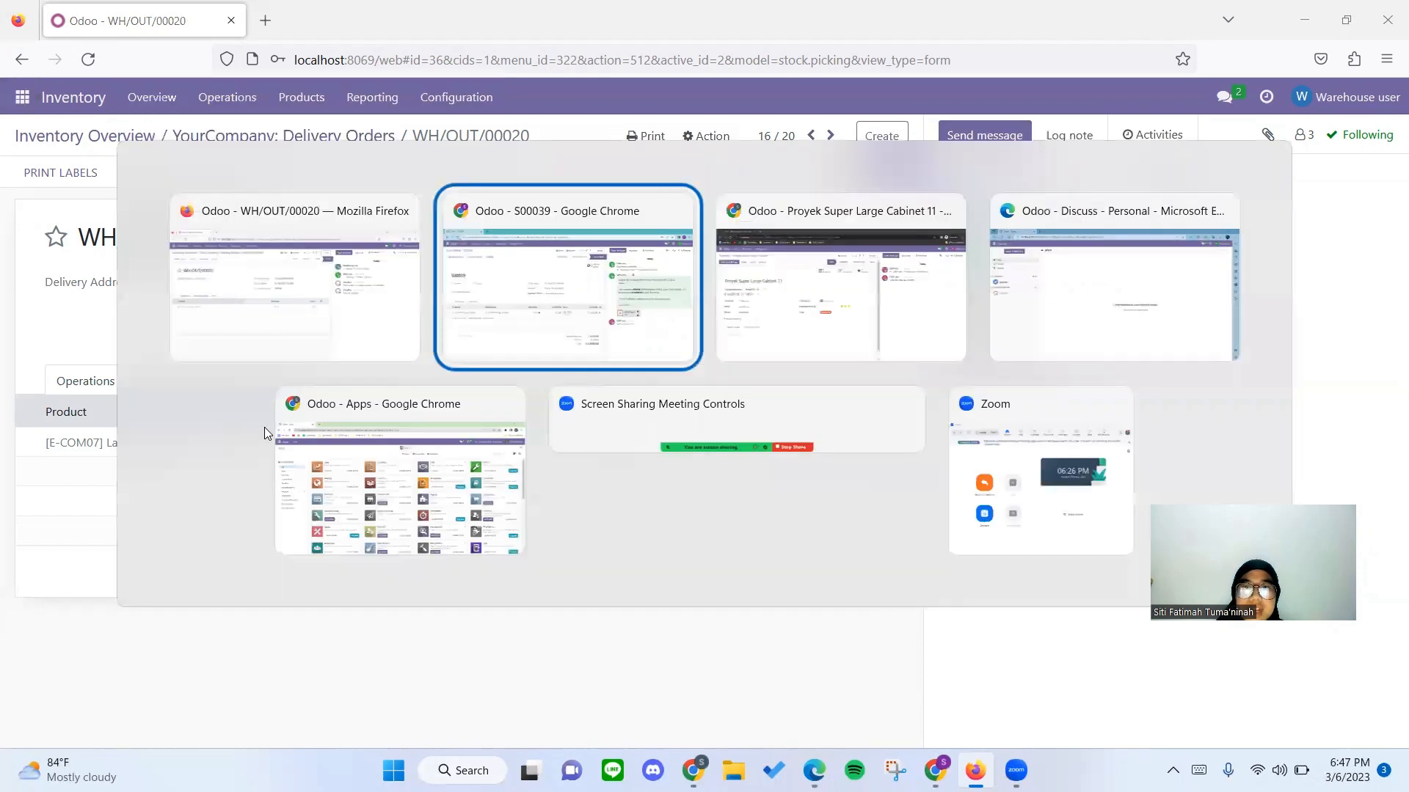
key(alt+Tab)
key(alt+shift+Tab)
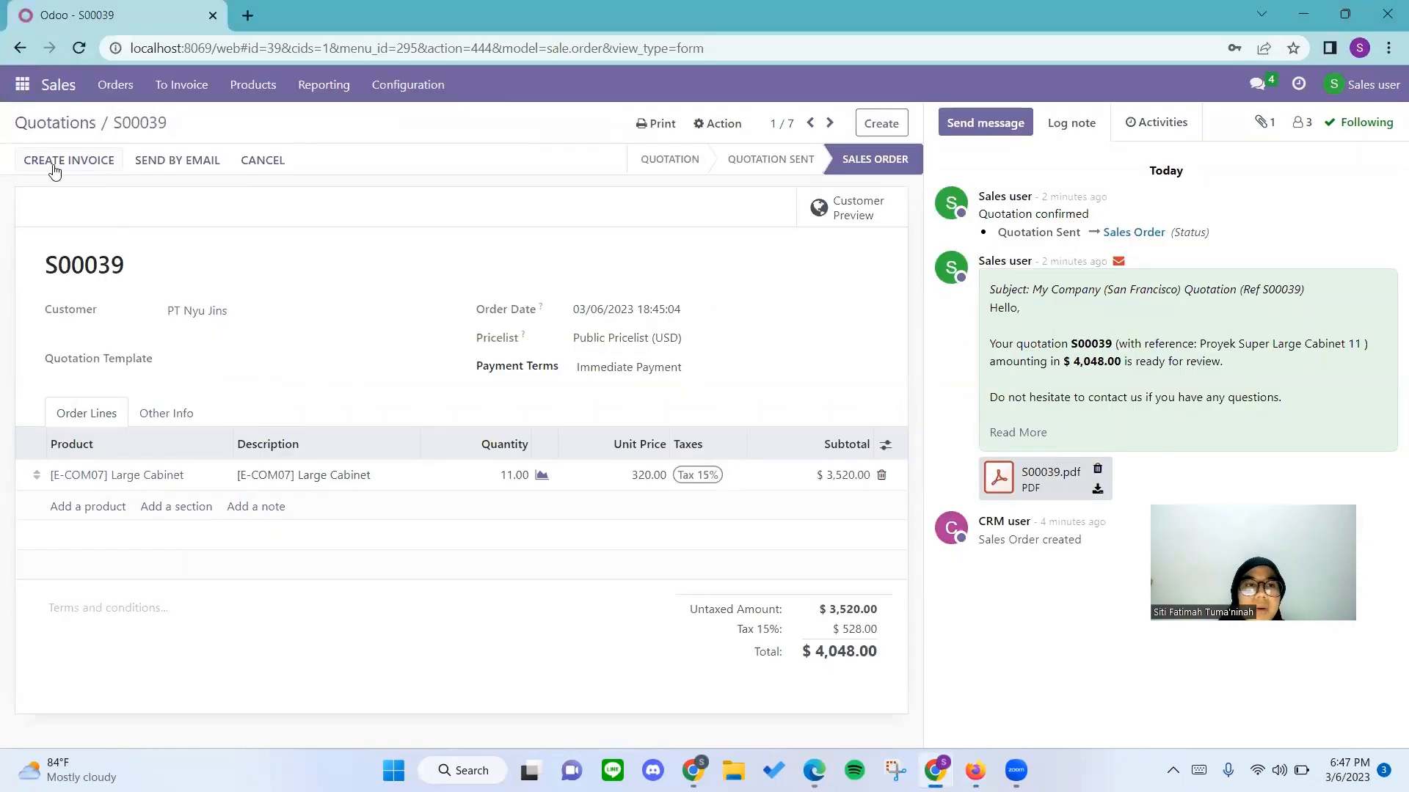
click(80, 49)
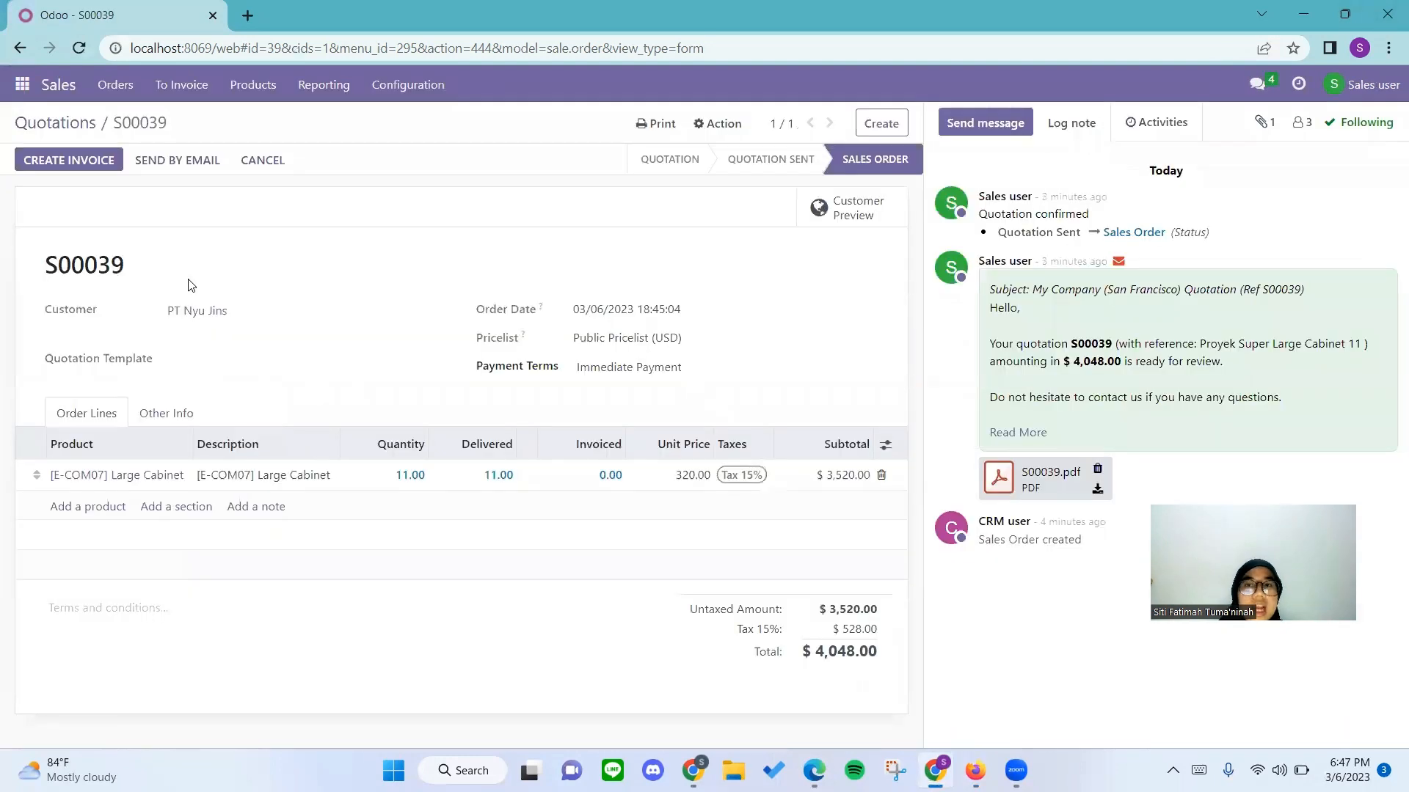
click(93, 163)
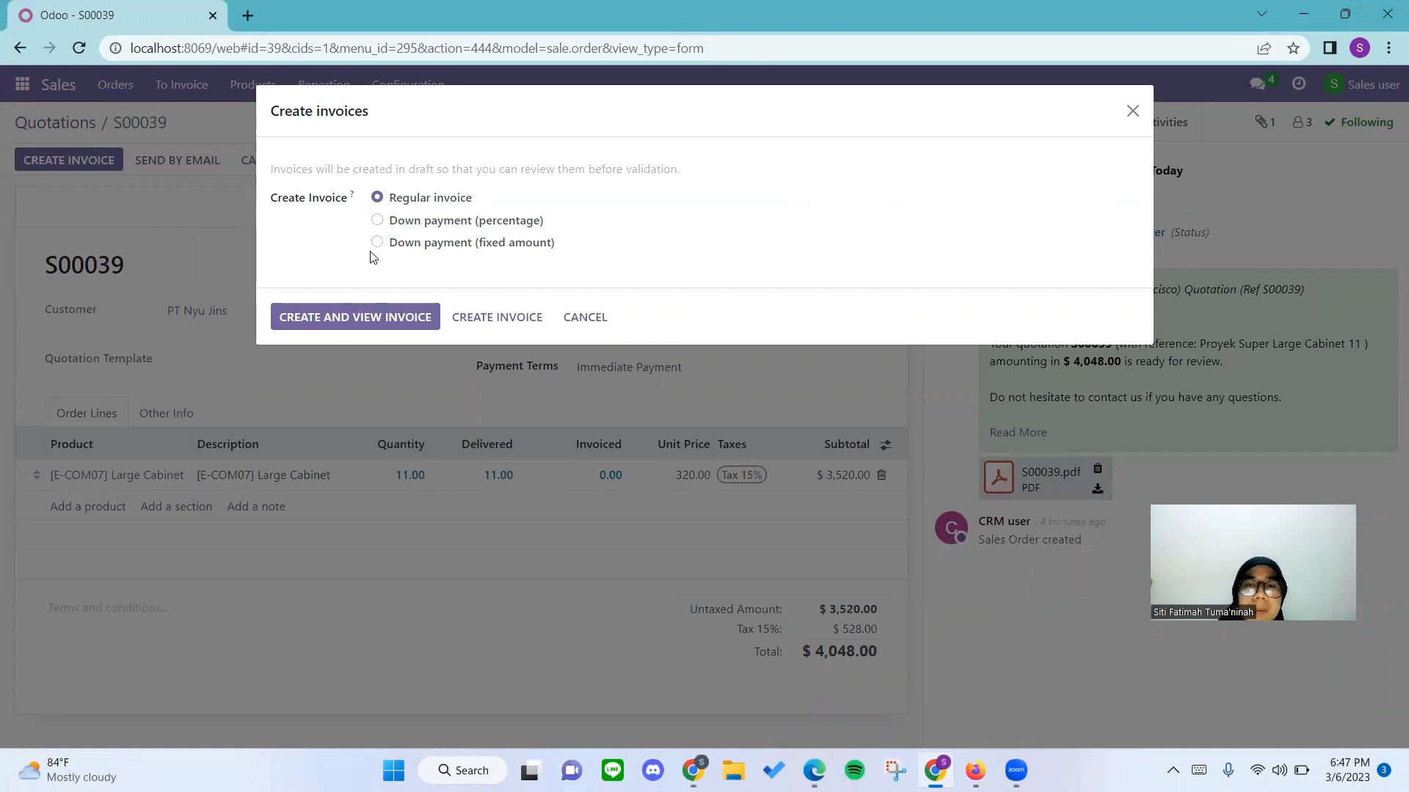
click(379, 317)
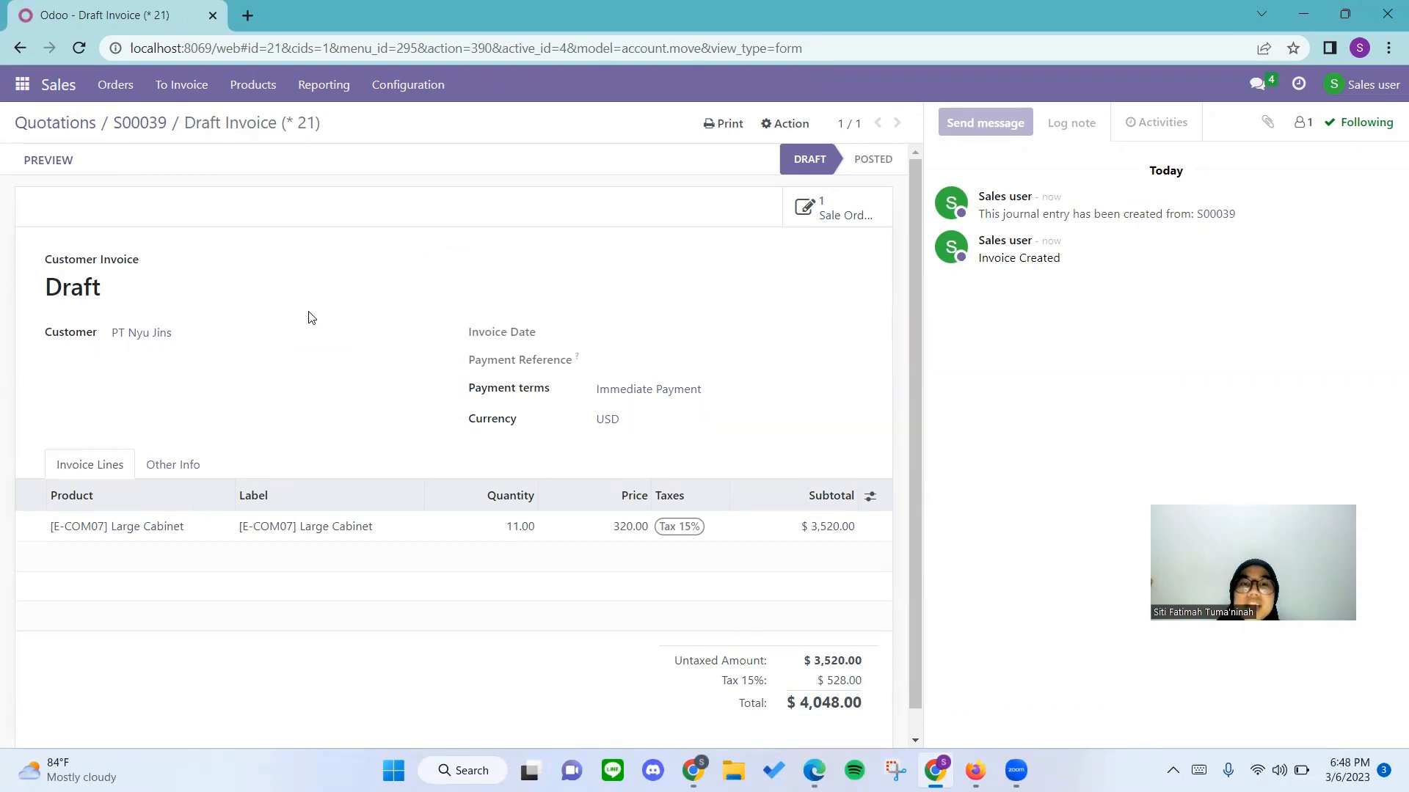
Switch to the finance user's Odoo session in Edge and open the $4,048.00 draft invoice for PT Nyu Jins in Invoicing.
key(alt+Tab)
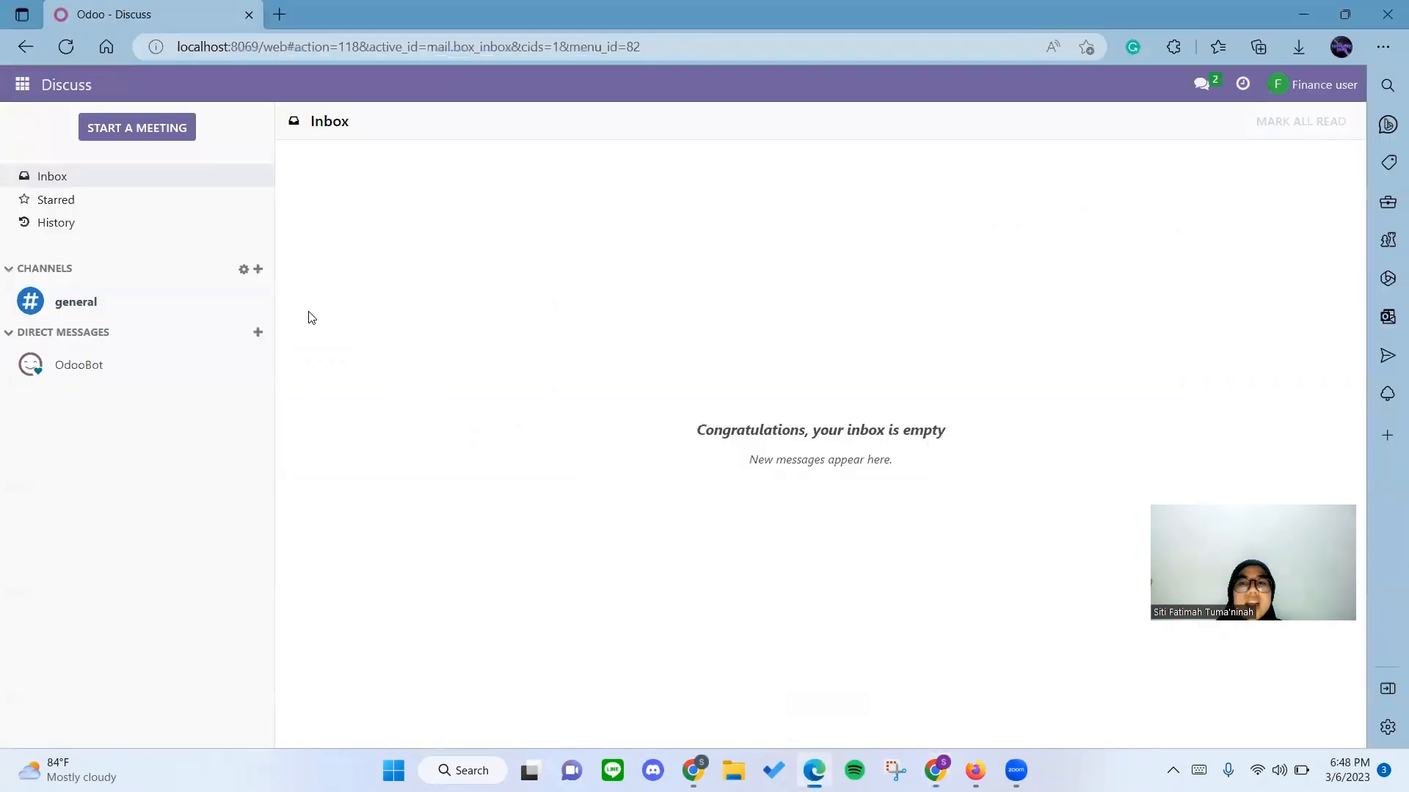
click(22, 86)
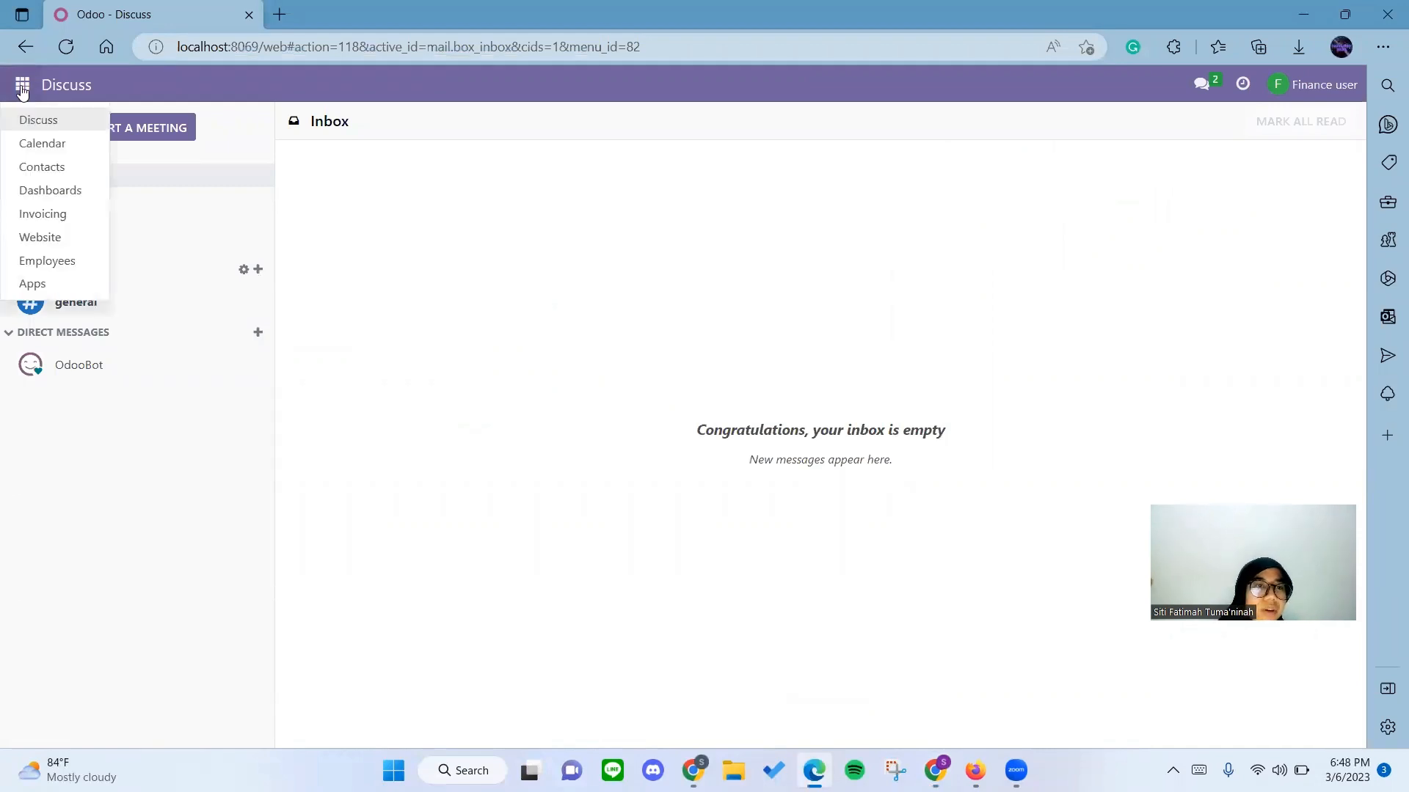
click(50, 216)
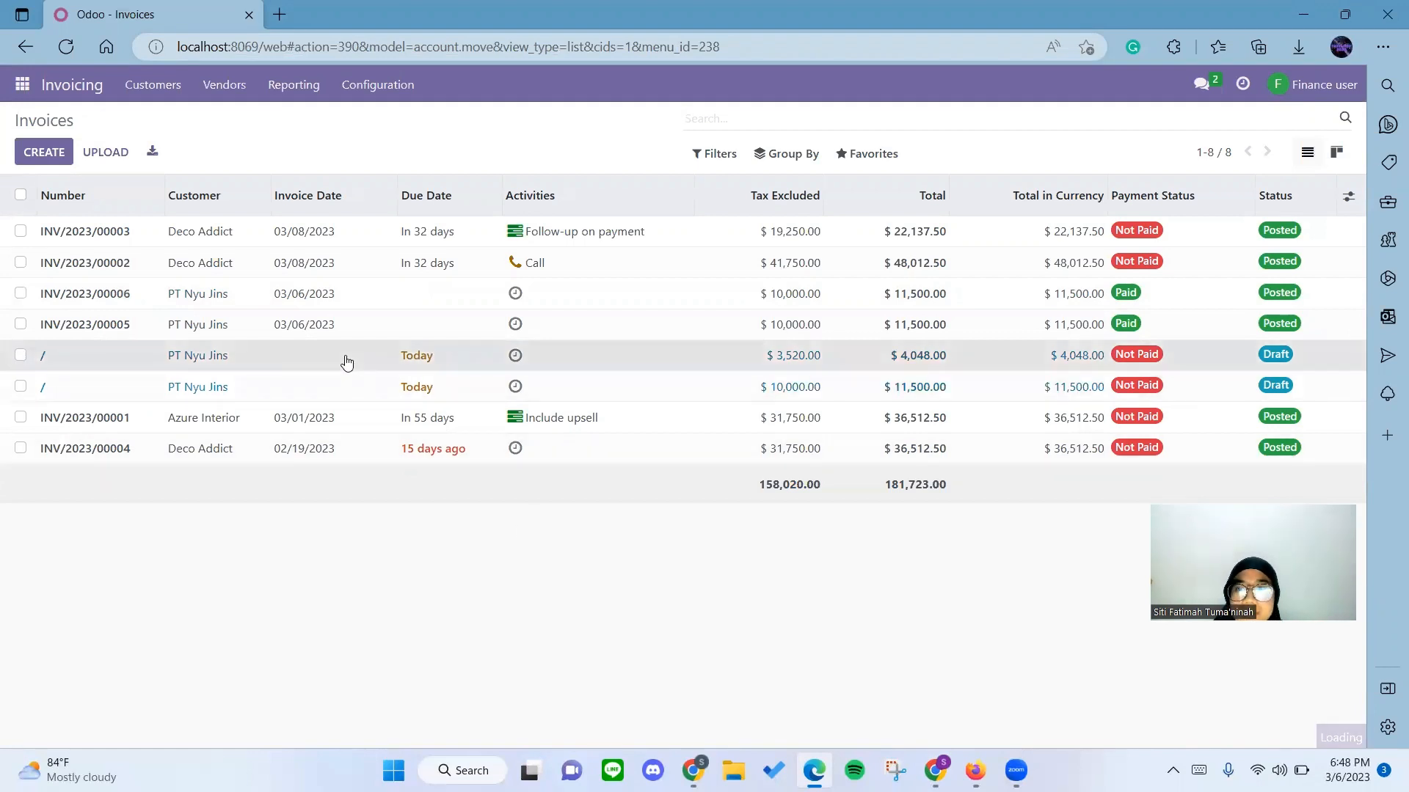
click(405, 356)
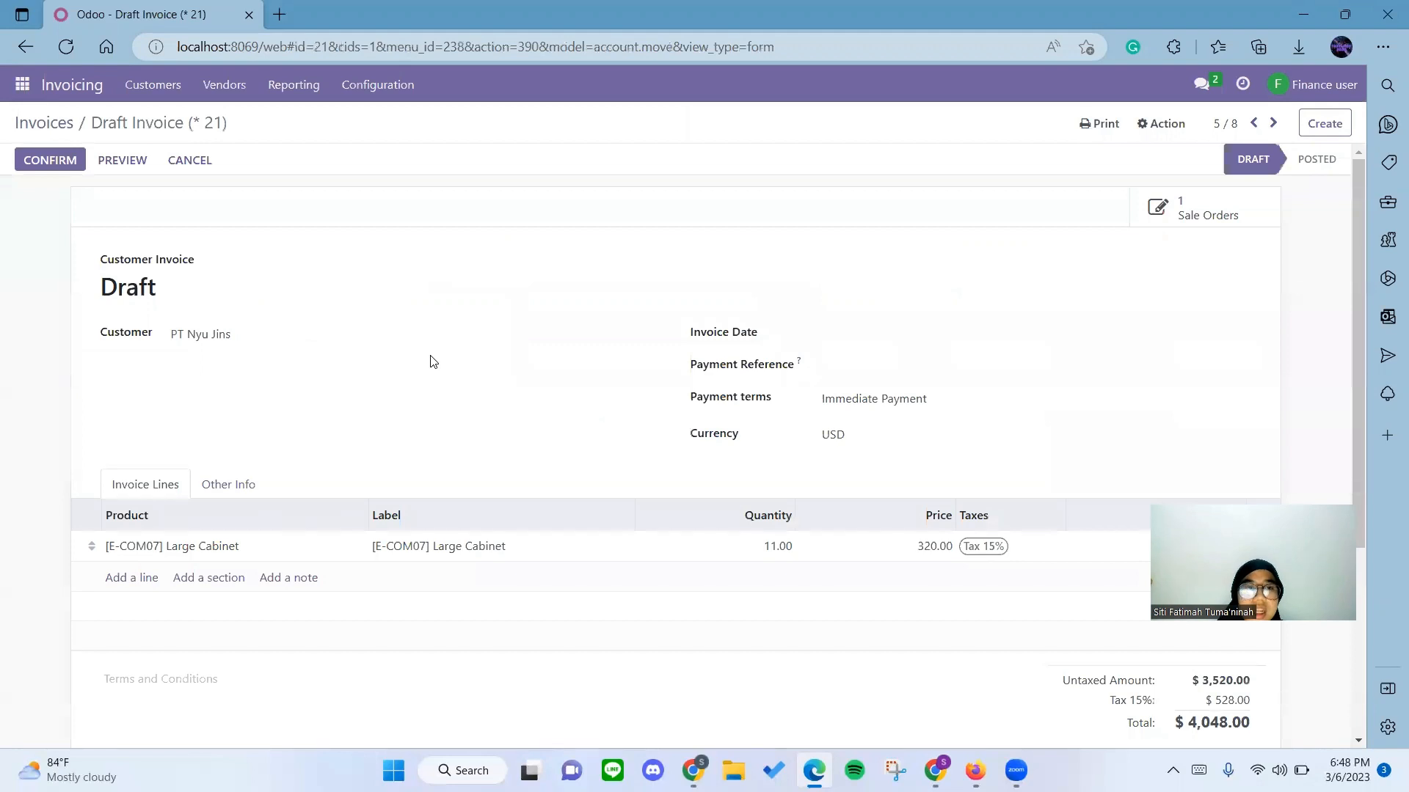
Review the draft invoice's Large Cabinet line and confirm the invoice.
scroll(434, 513, down, 2)
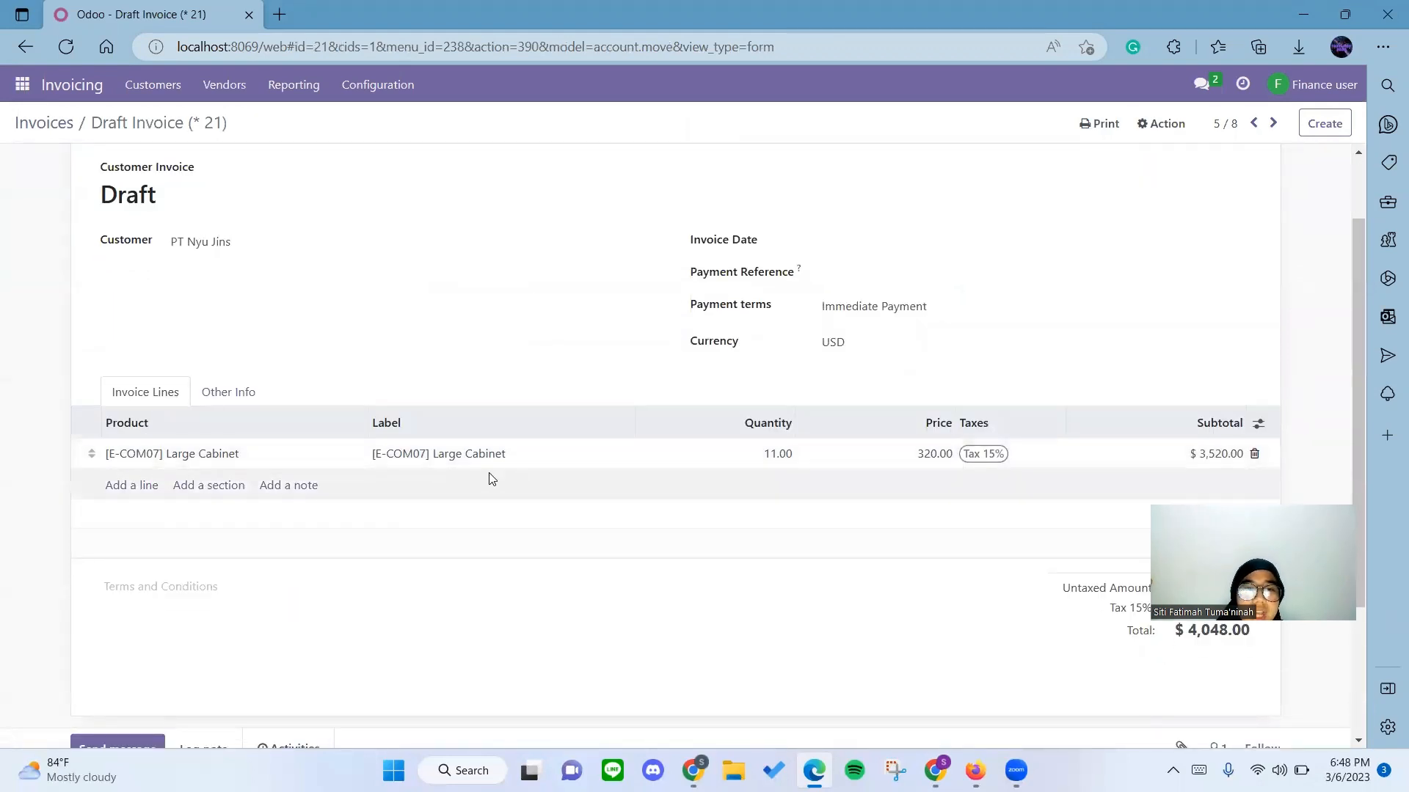
scroll(526, 537, up, 2)
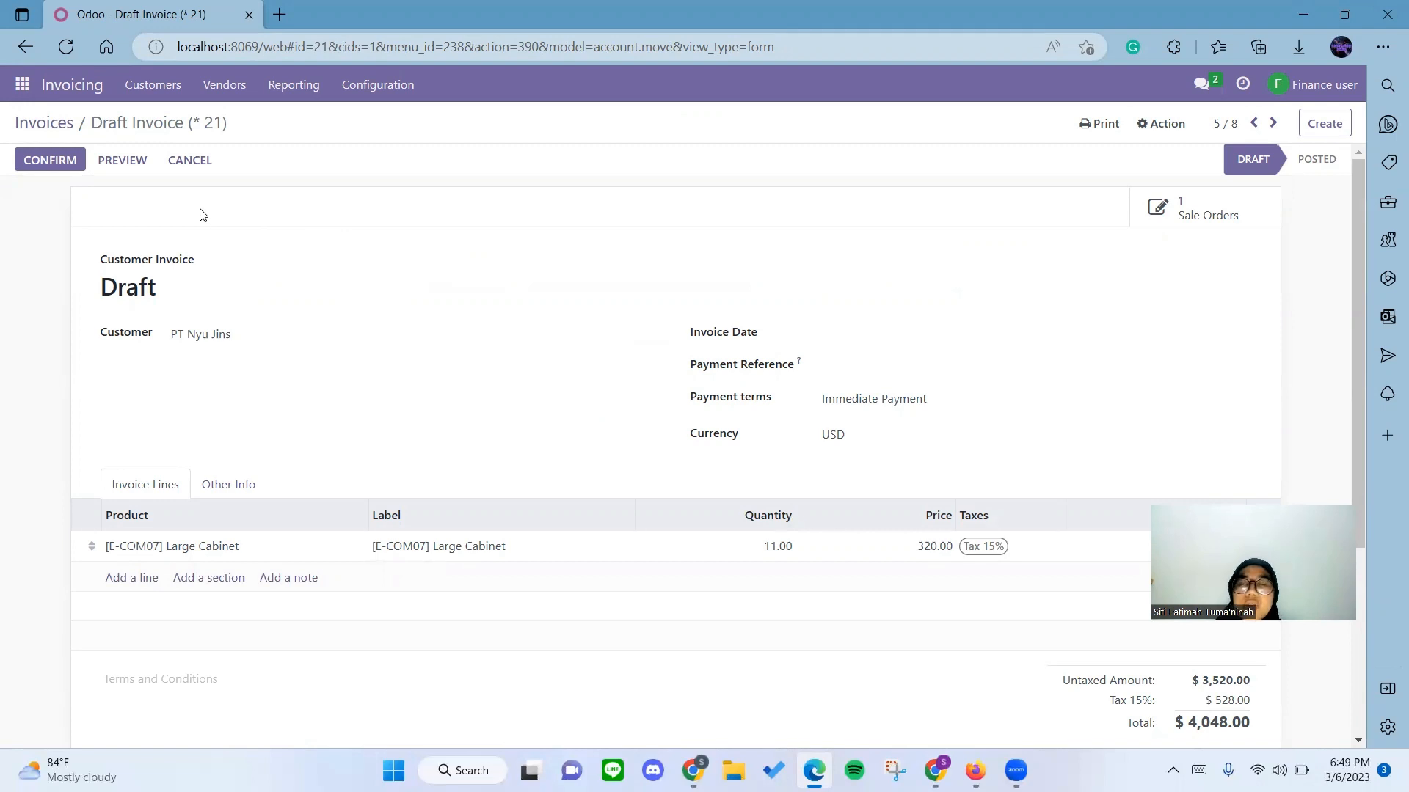
click(64, 163)
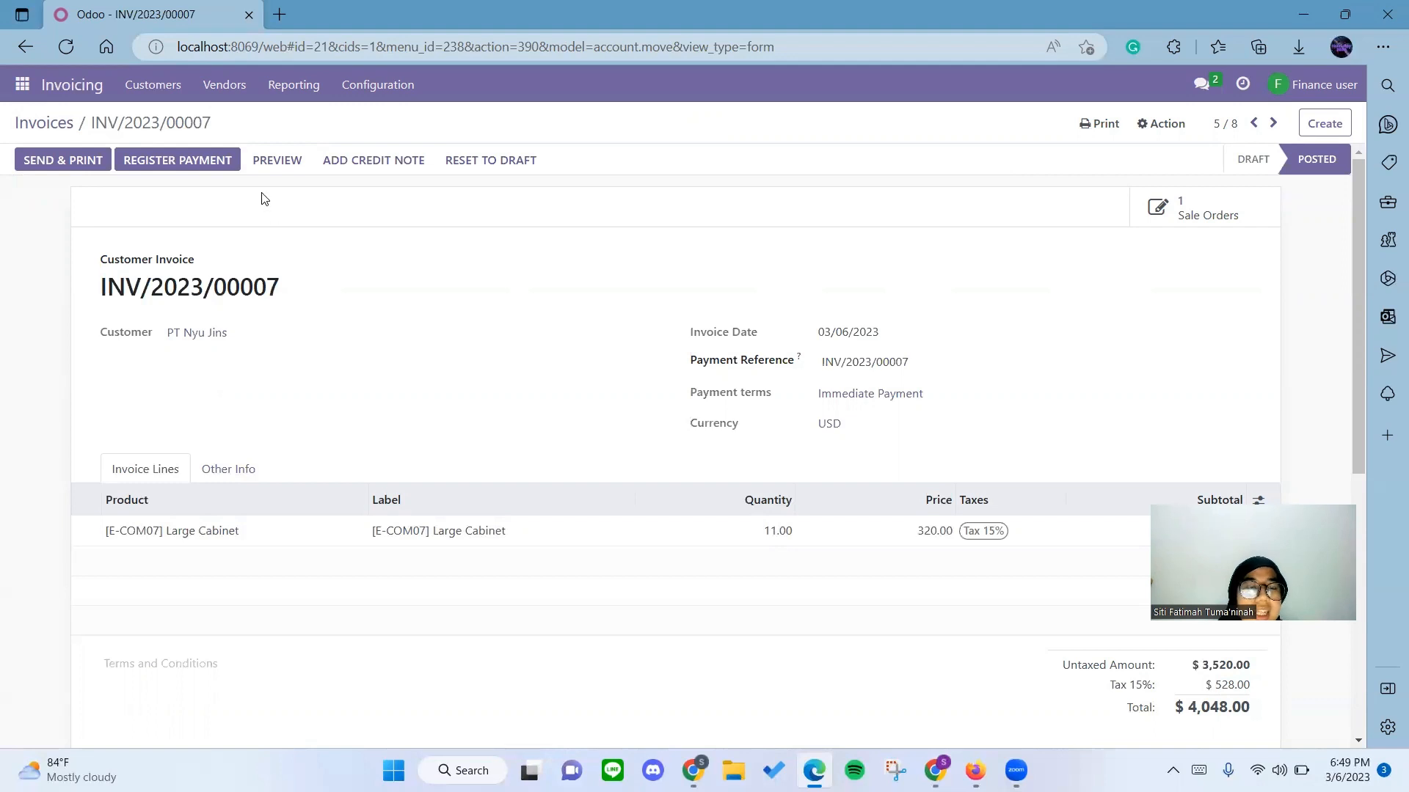
Register a $4,048.00 payment for the invoice with the Bank journal and the Manual payment method.
click(215, 164)
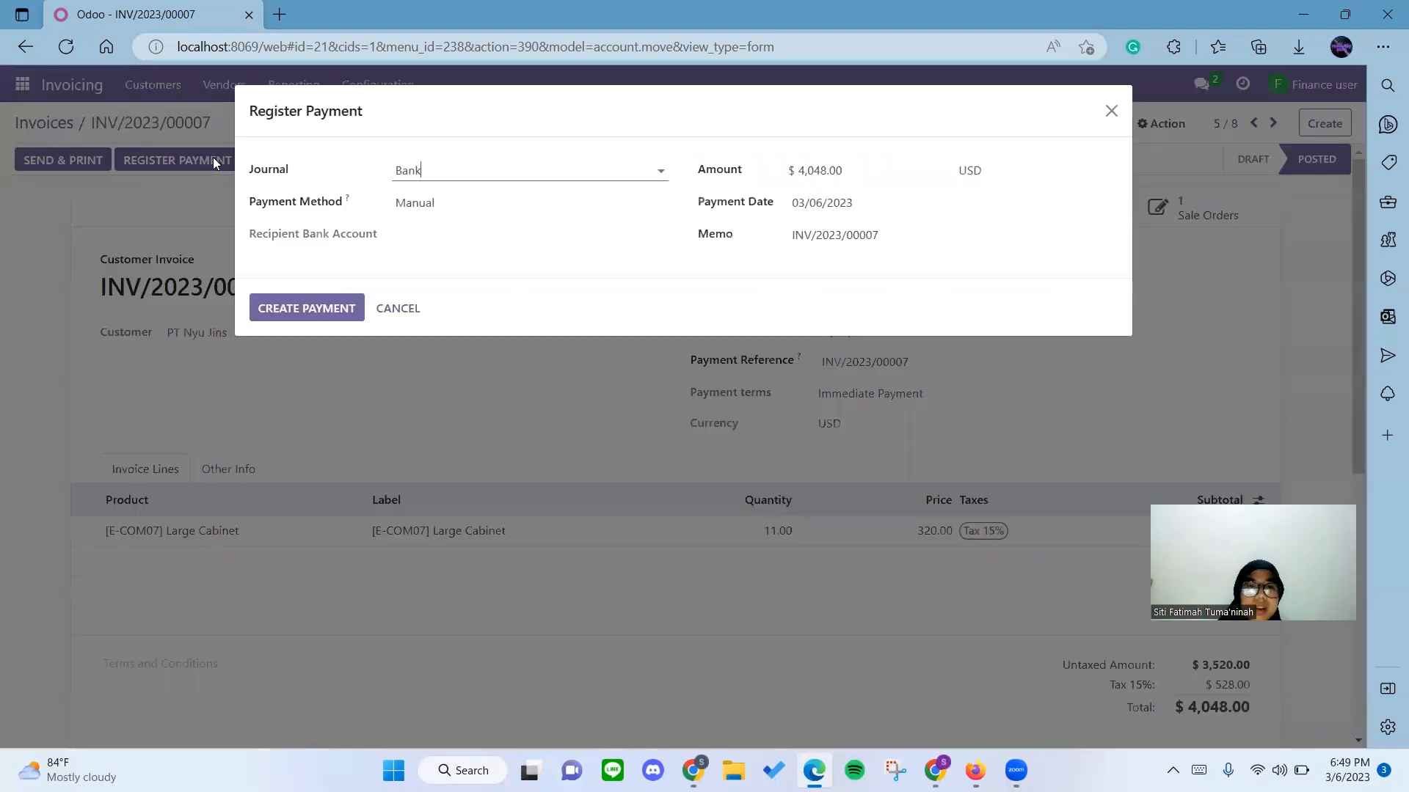
click(331, 188)
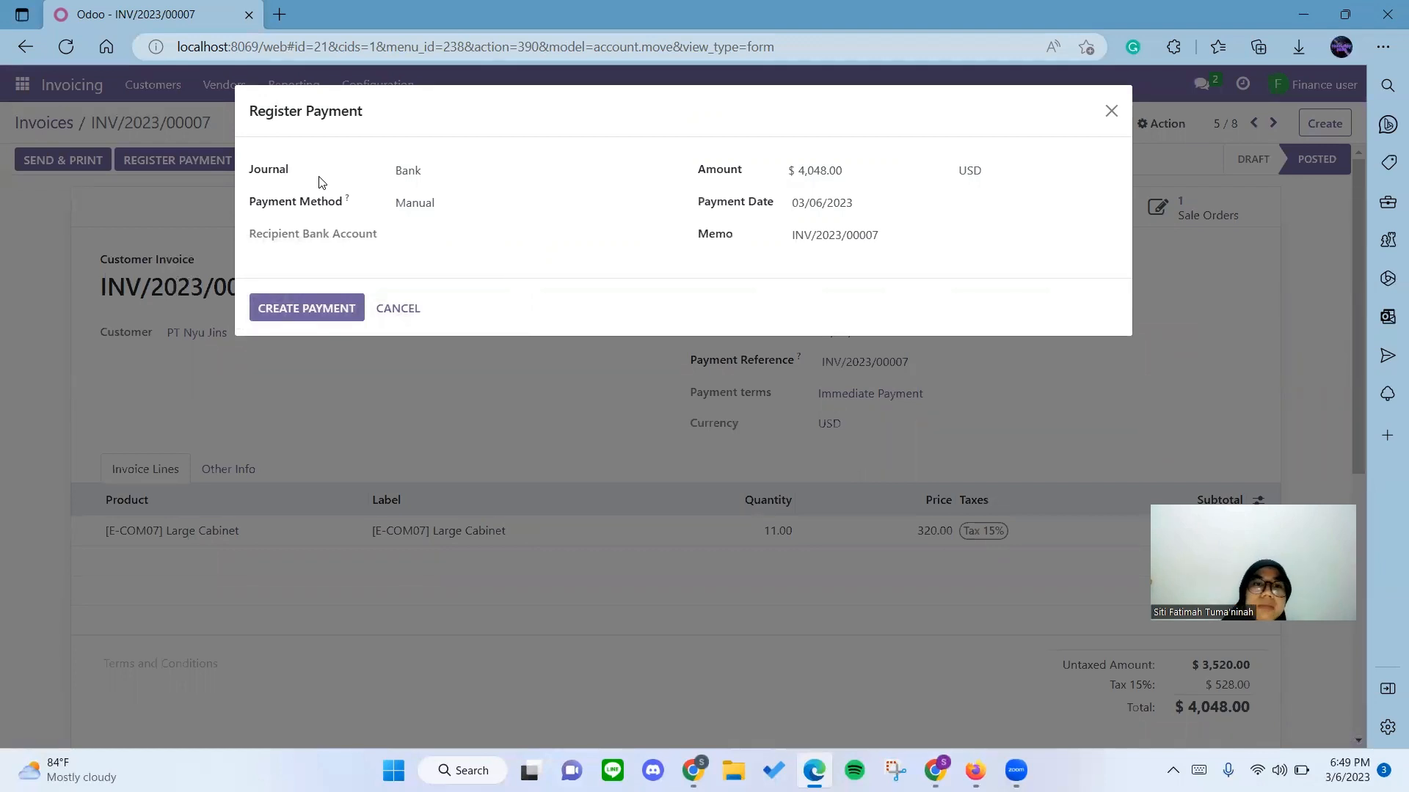
click(386, 173)
click(359, 174)
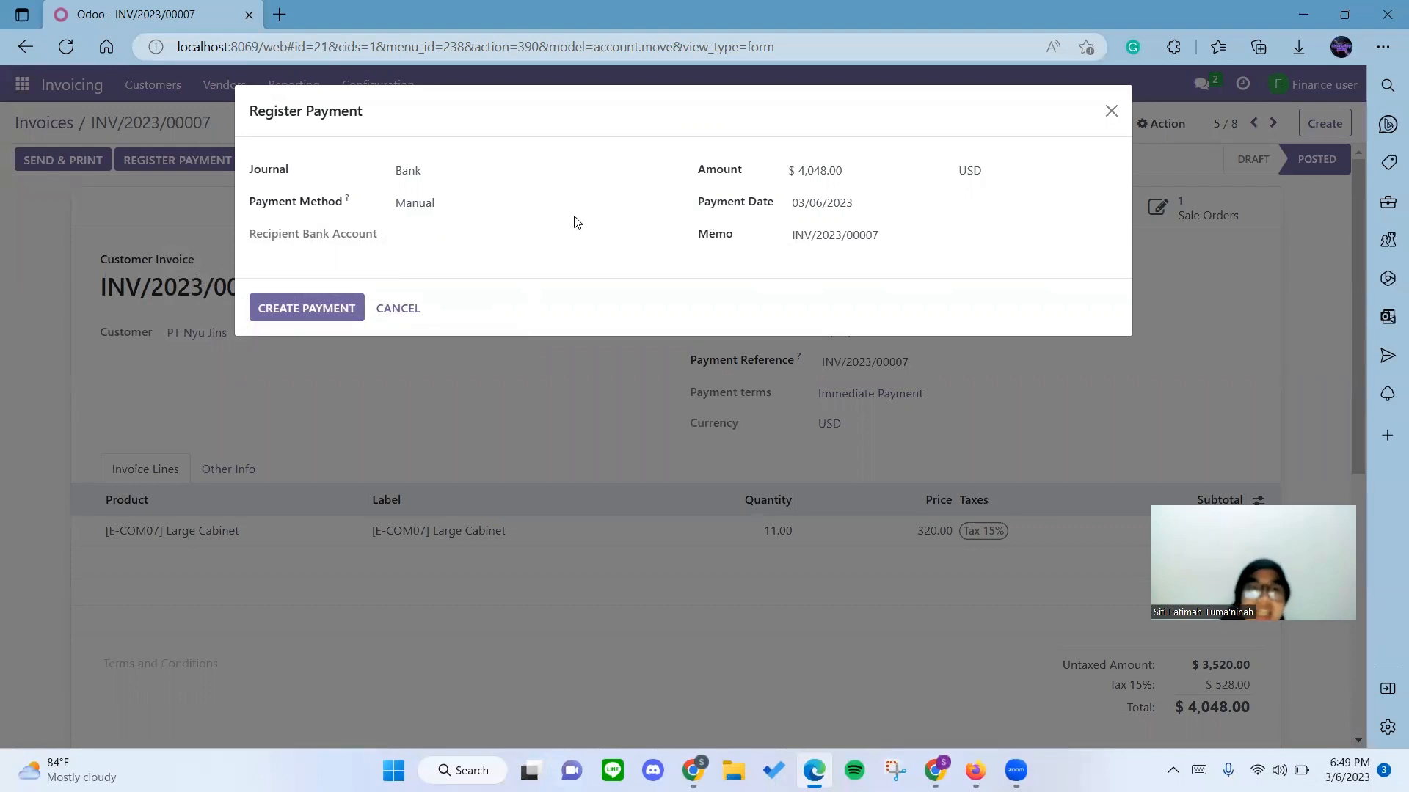
click(305, 314)
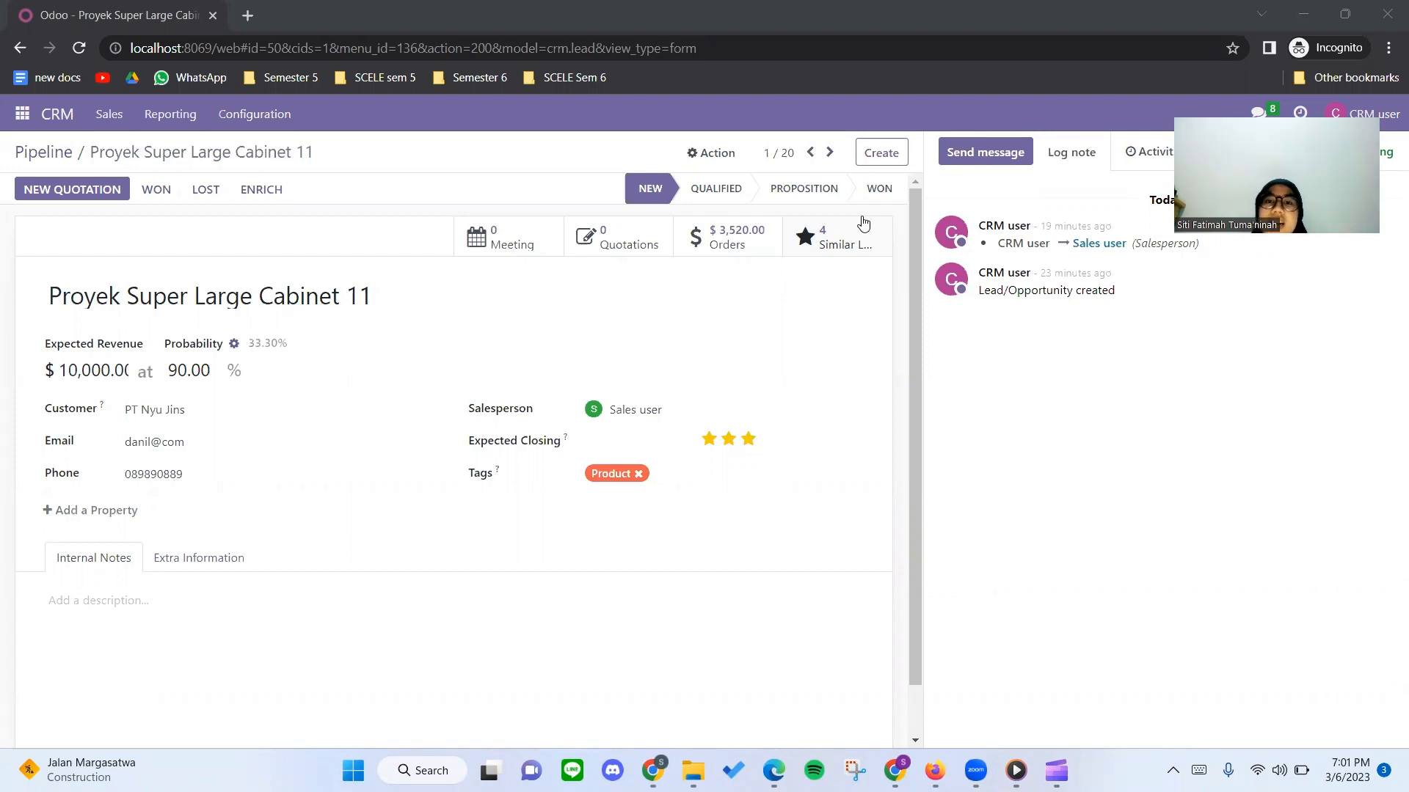
Mark the "Proyek Super Large Cabinet 11" opportunity as won in the CRM user's Odoo session in Chrome.
click(156, 192)
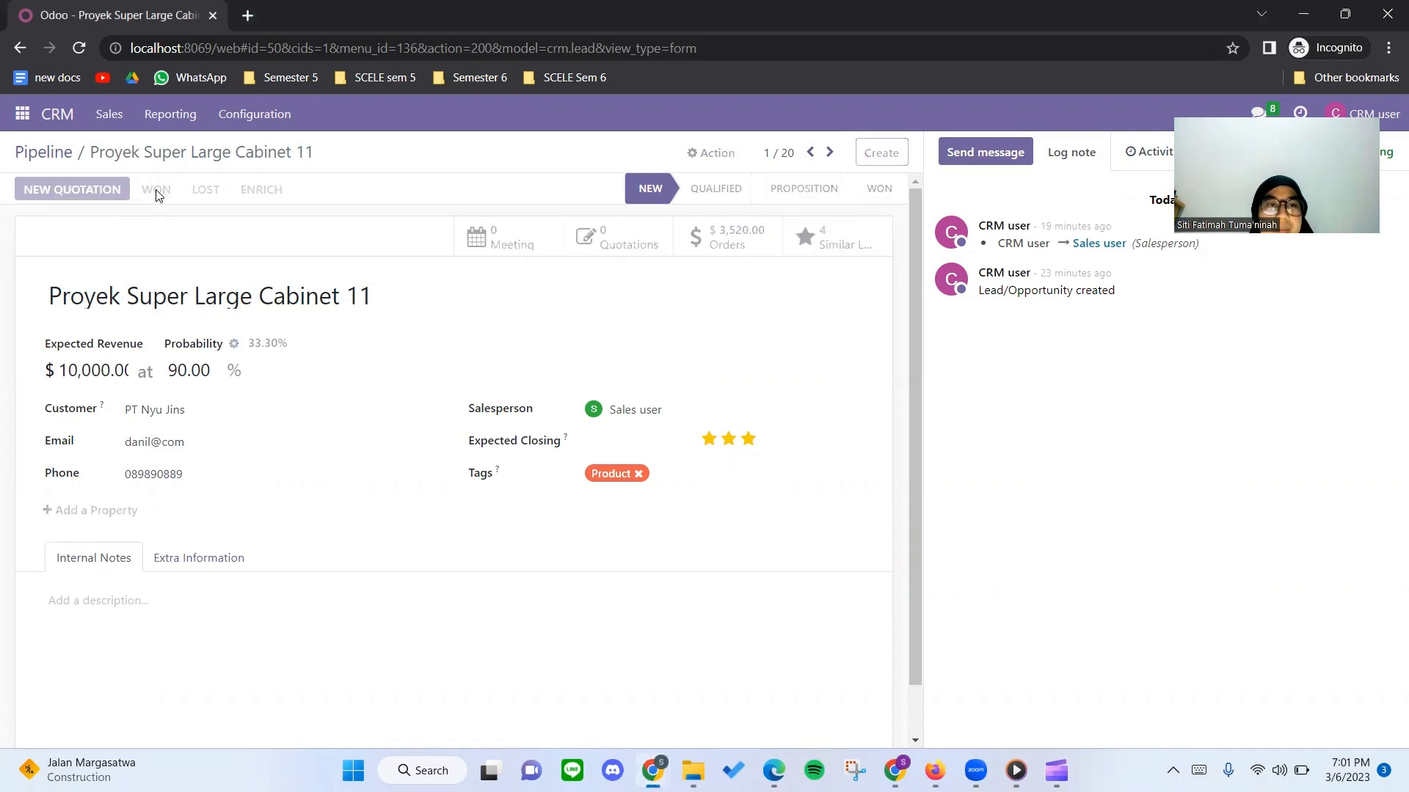